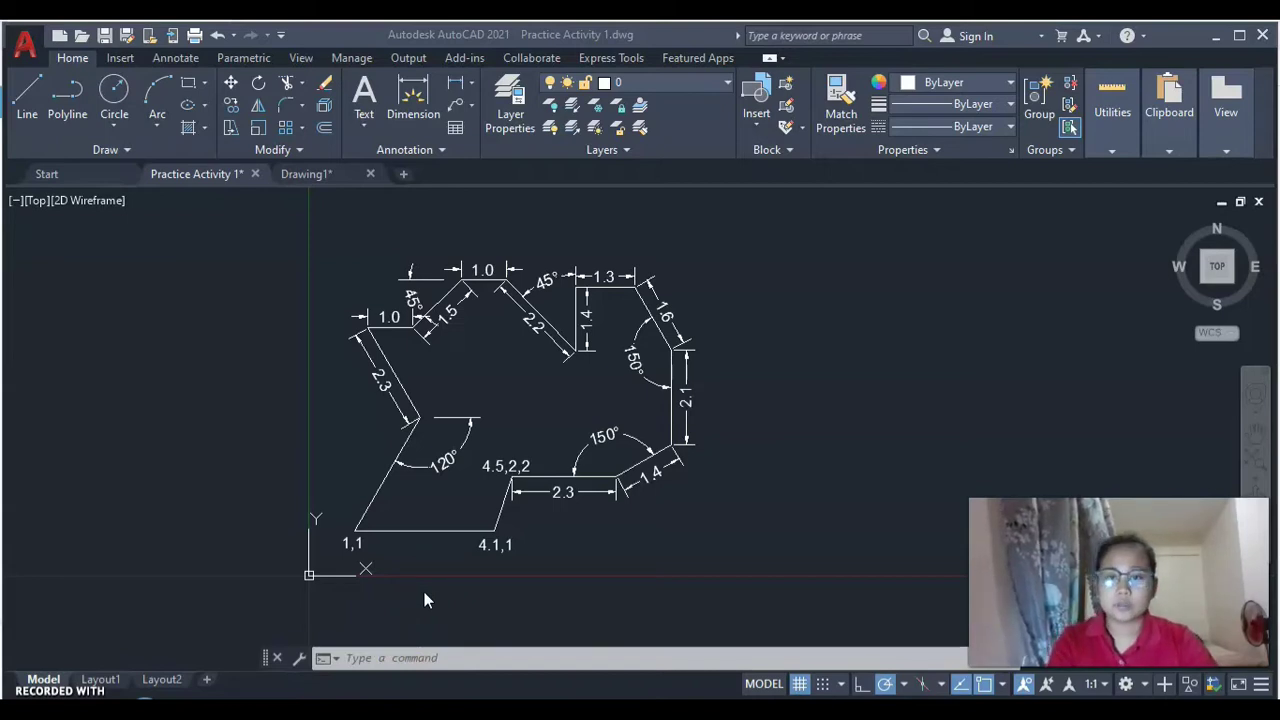
# Switch to the Drawing1 drawing and start a line at the absolute point 1,1.
pyautogui.hotkey('ctrl', 'Tab')
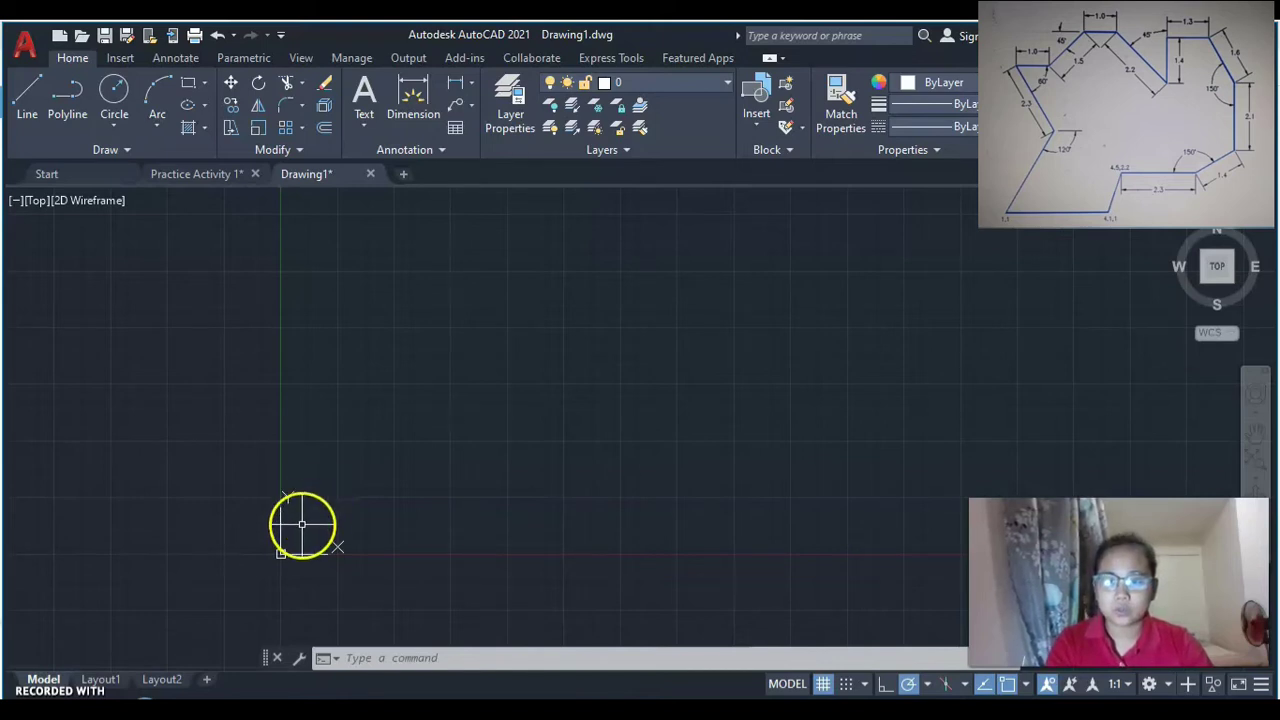
pyautogui.click(30, 100)
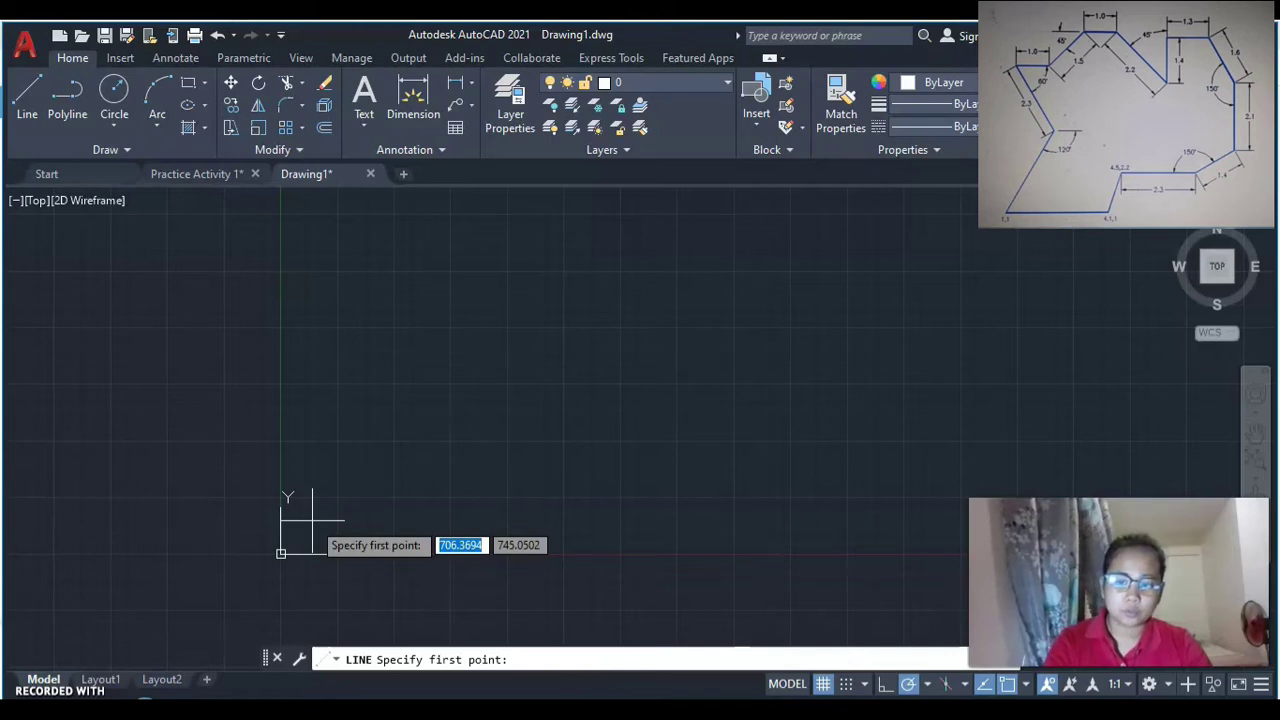
pyautogui.write('1')
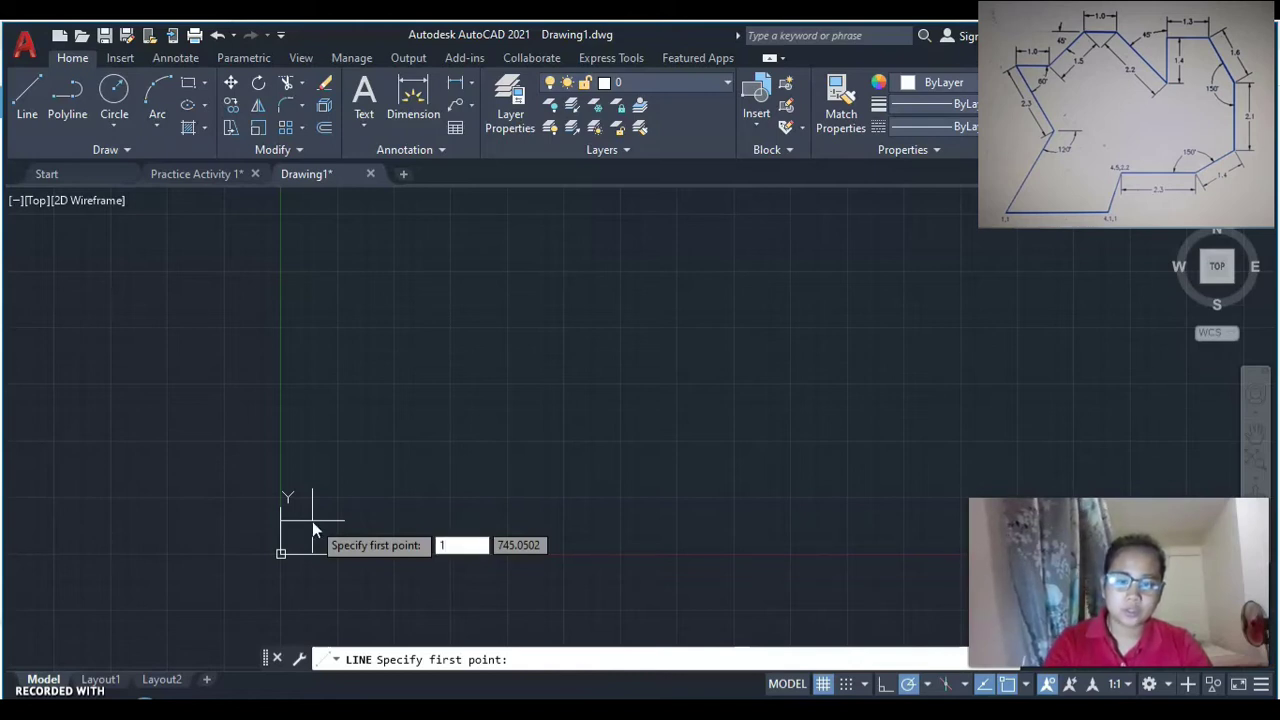
pyautogui.press(',')
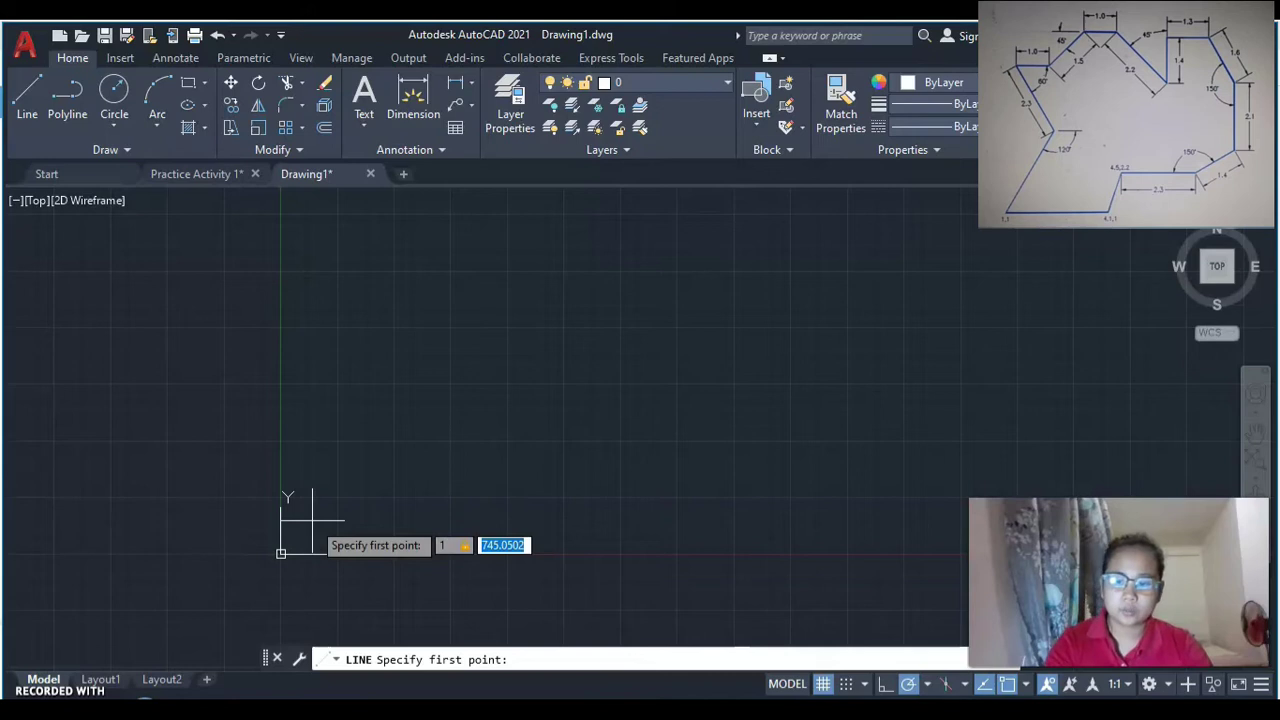
pyautogui.write('1')
pyautogui.press('Return')
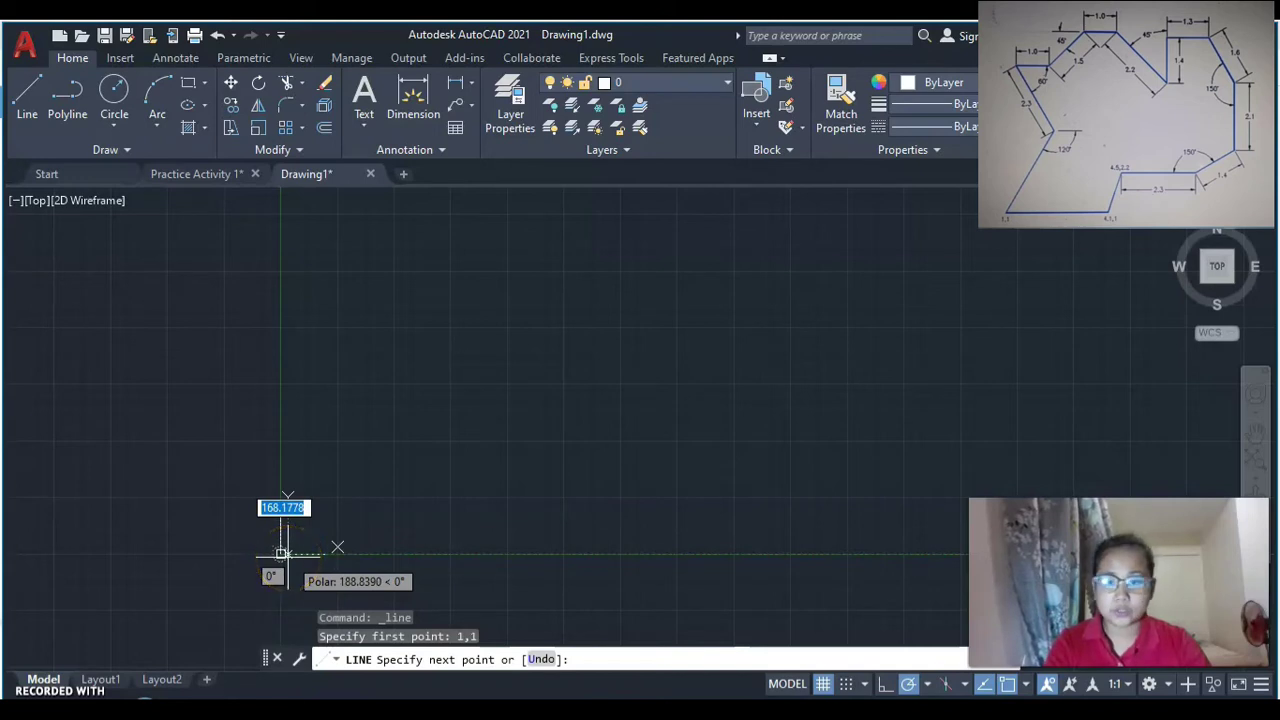
# Draw the horizontal base line from the start point to the absolute point 4.1,1.
pyautogui.scroll(3, 279, 549)
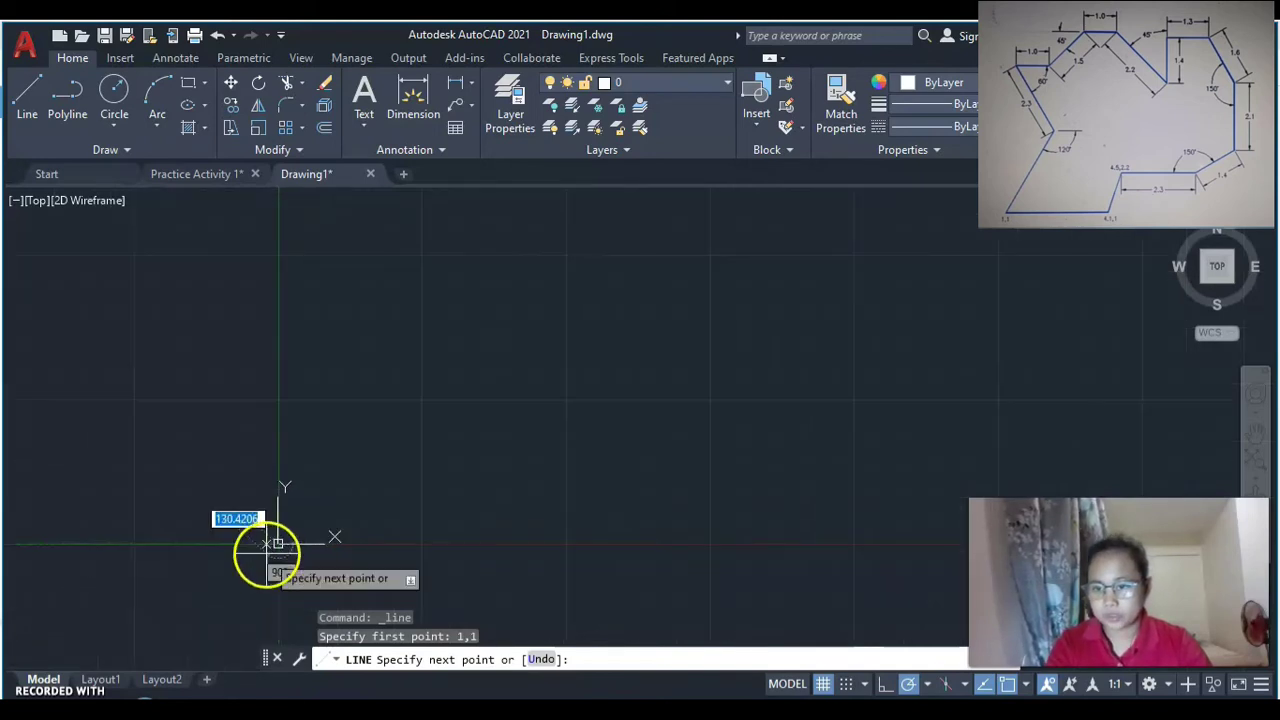
pyautogui.scroll(5, 277, 540)
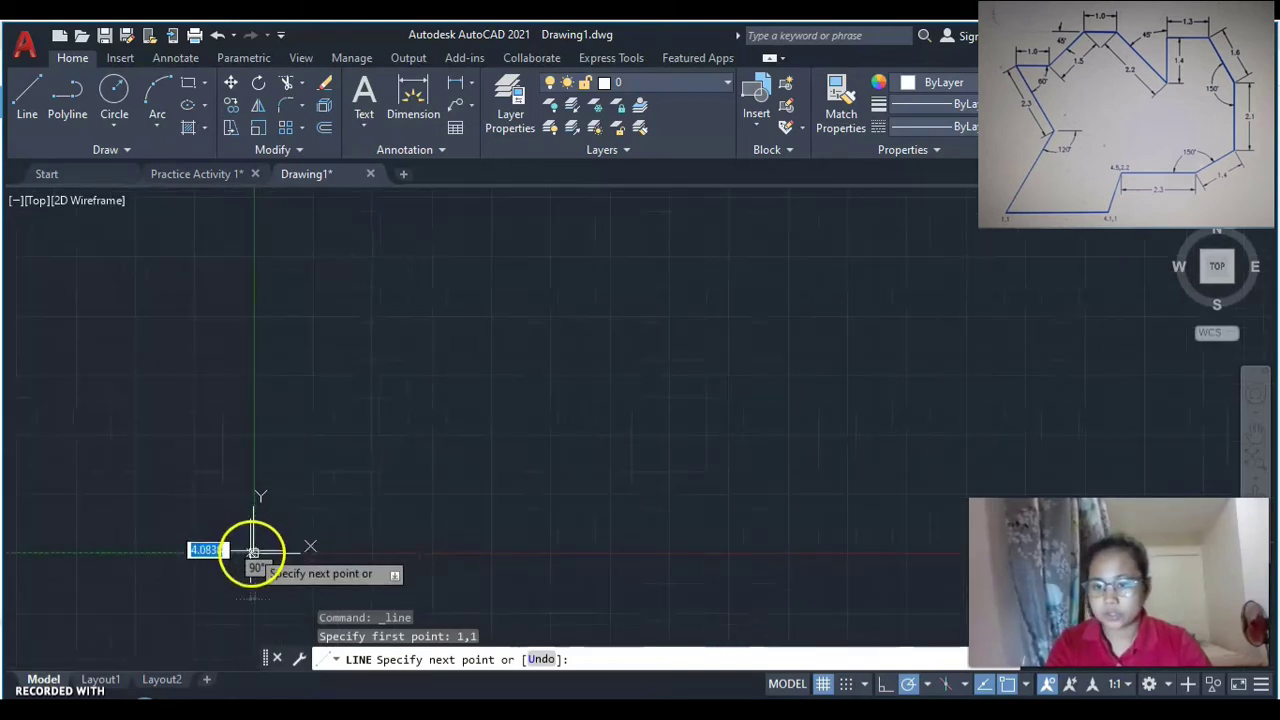
pyautogui.scroll(5, 252, 546)
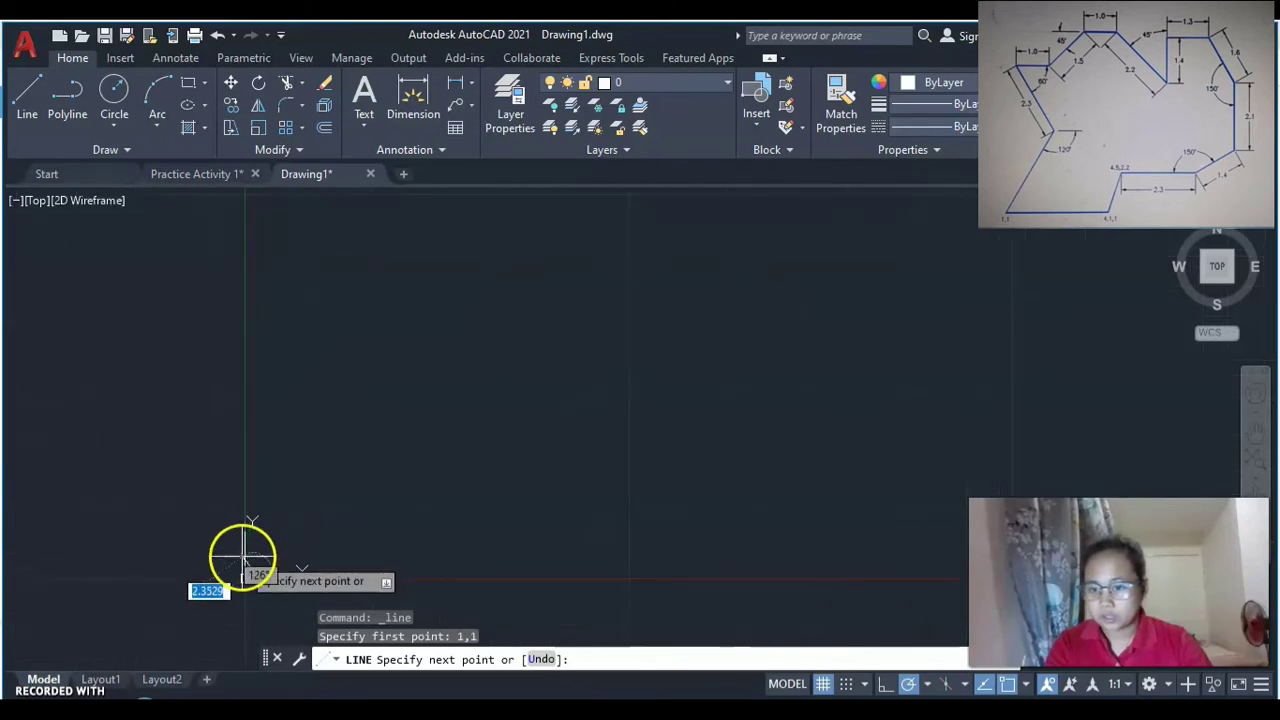
pyautogui.scroll(5, 249, 590)
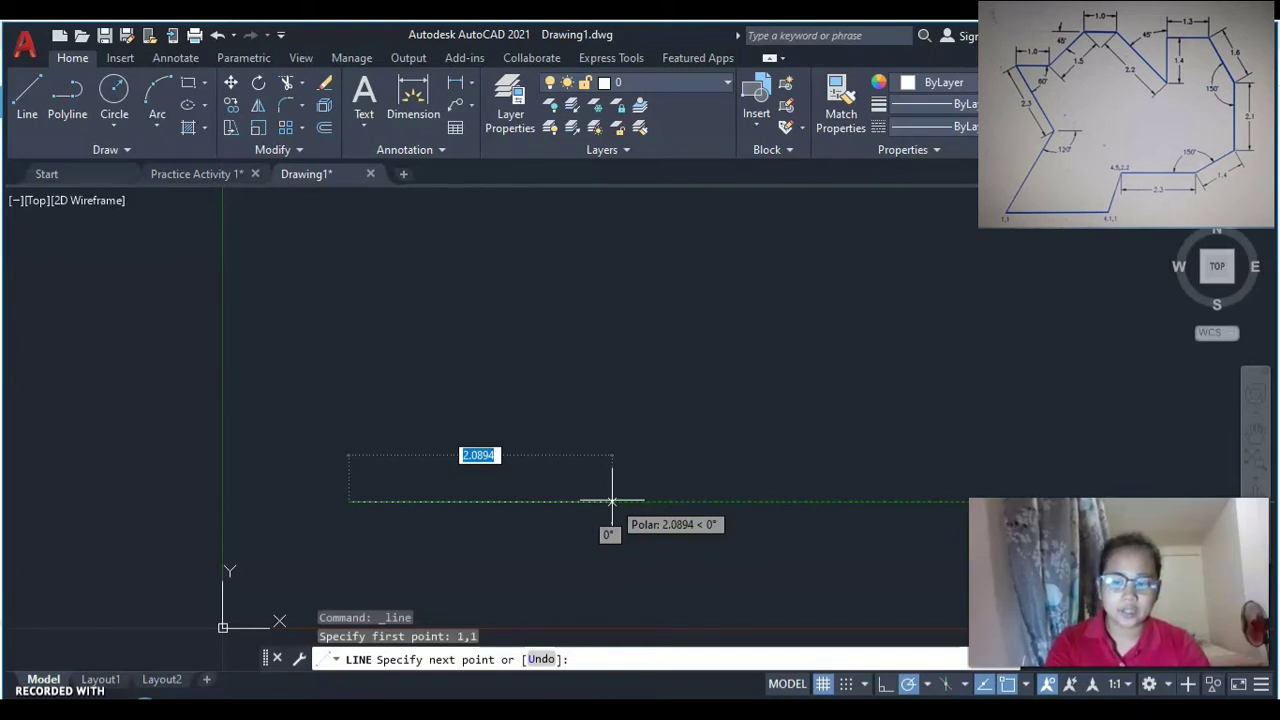
pyautogui.press('F8')
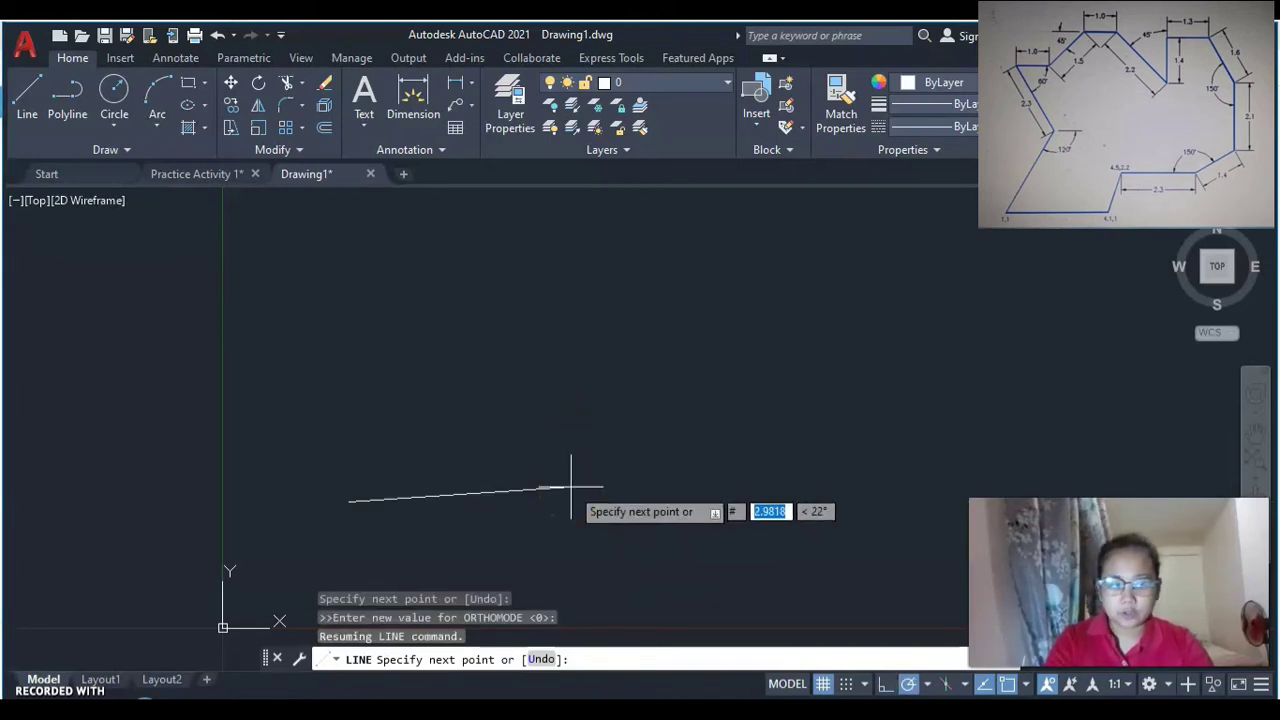
pyautogui.write('4.1')
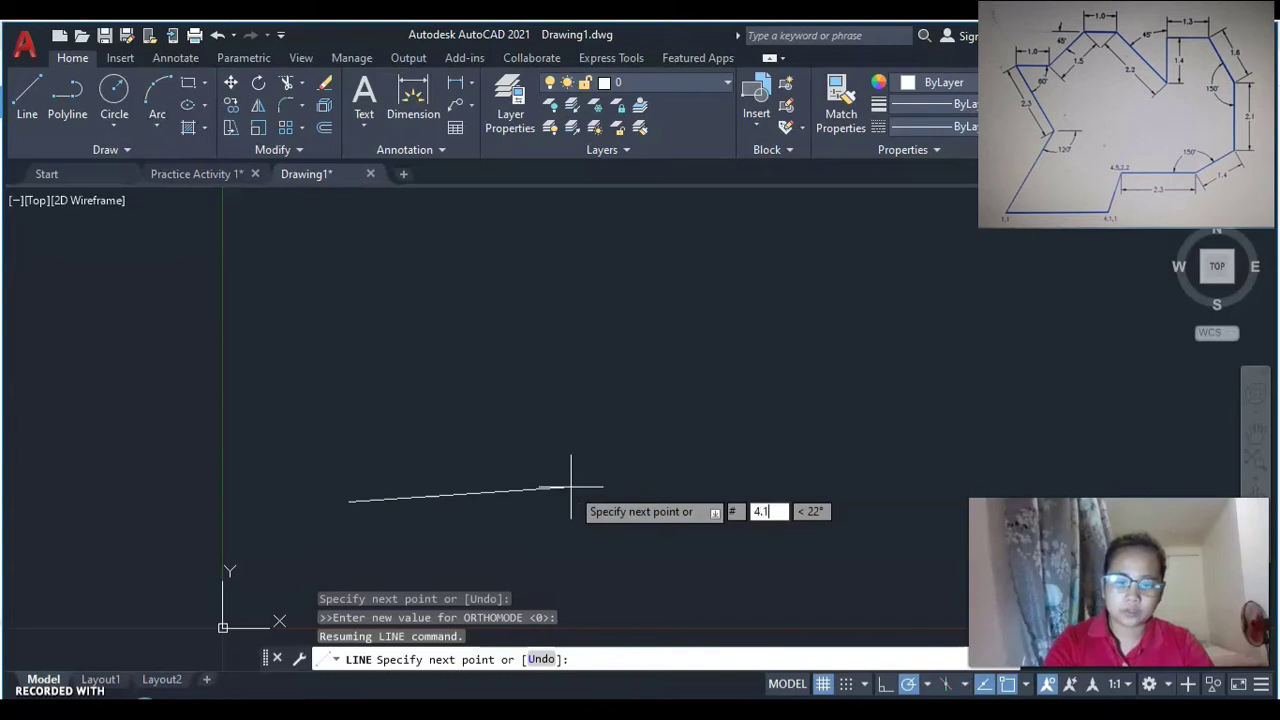
pyautogui.press('Tab')
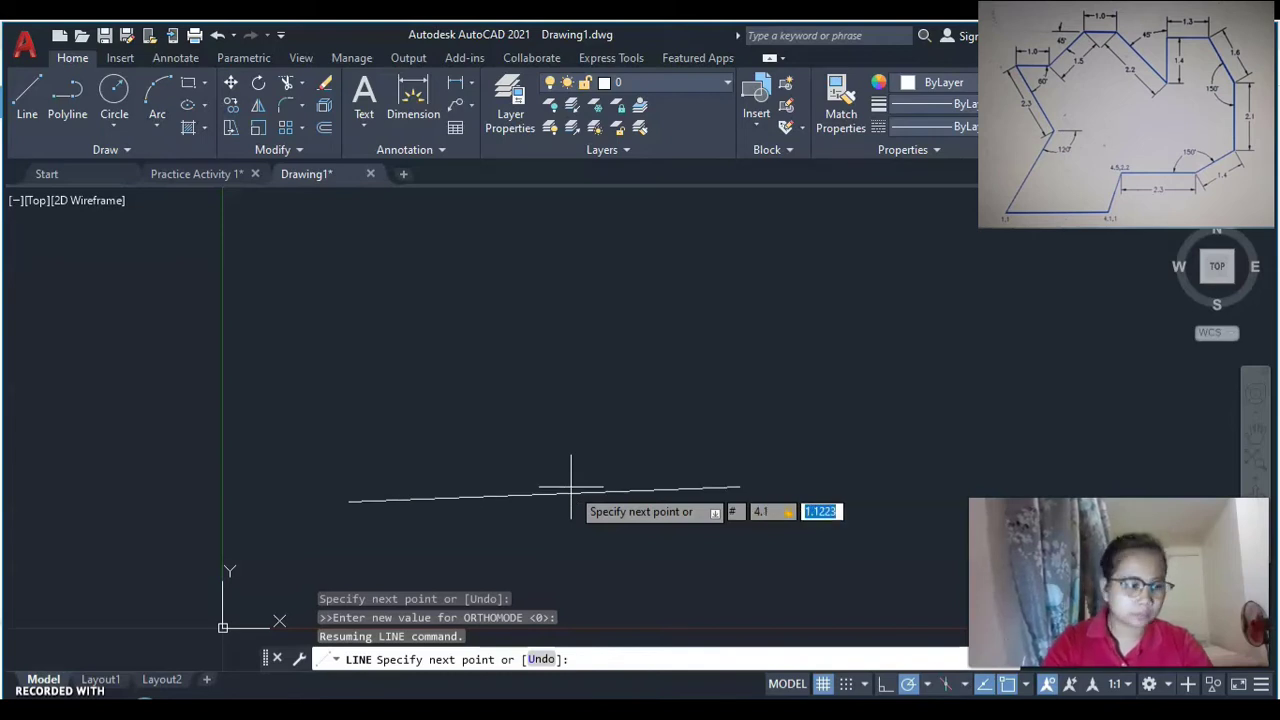
pyautogui.write('1')
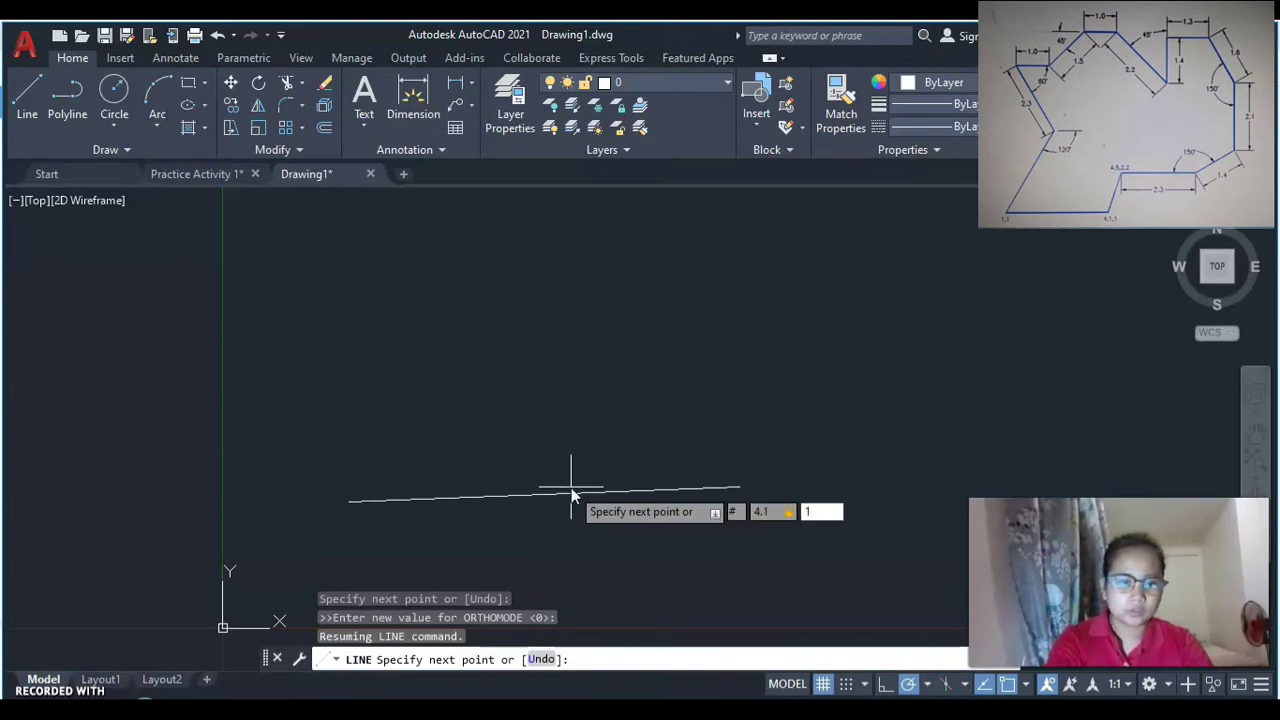
pyautogui.press('Return')
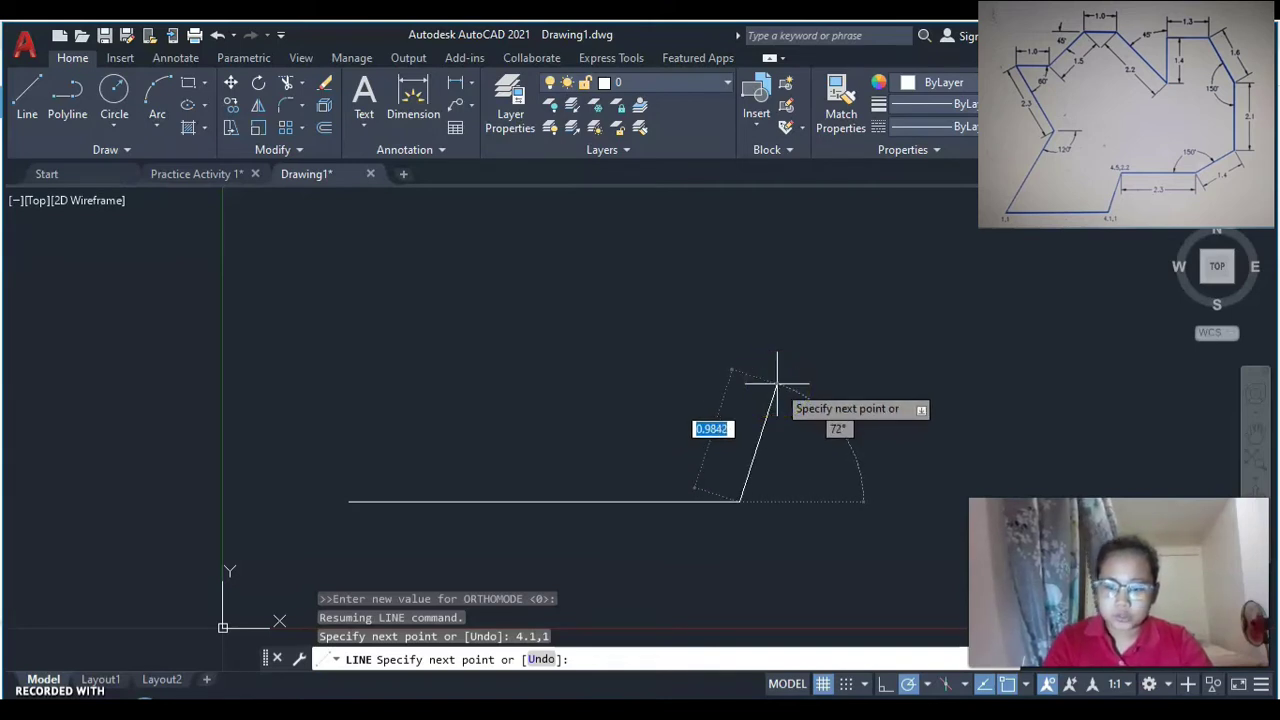
# Continue the line from the base's right end up to the absolute point 4.5,2.2.
pyautogui.press('F8')
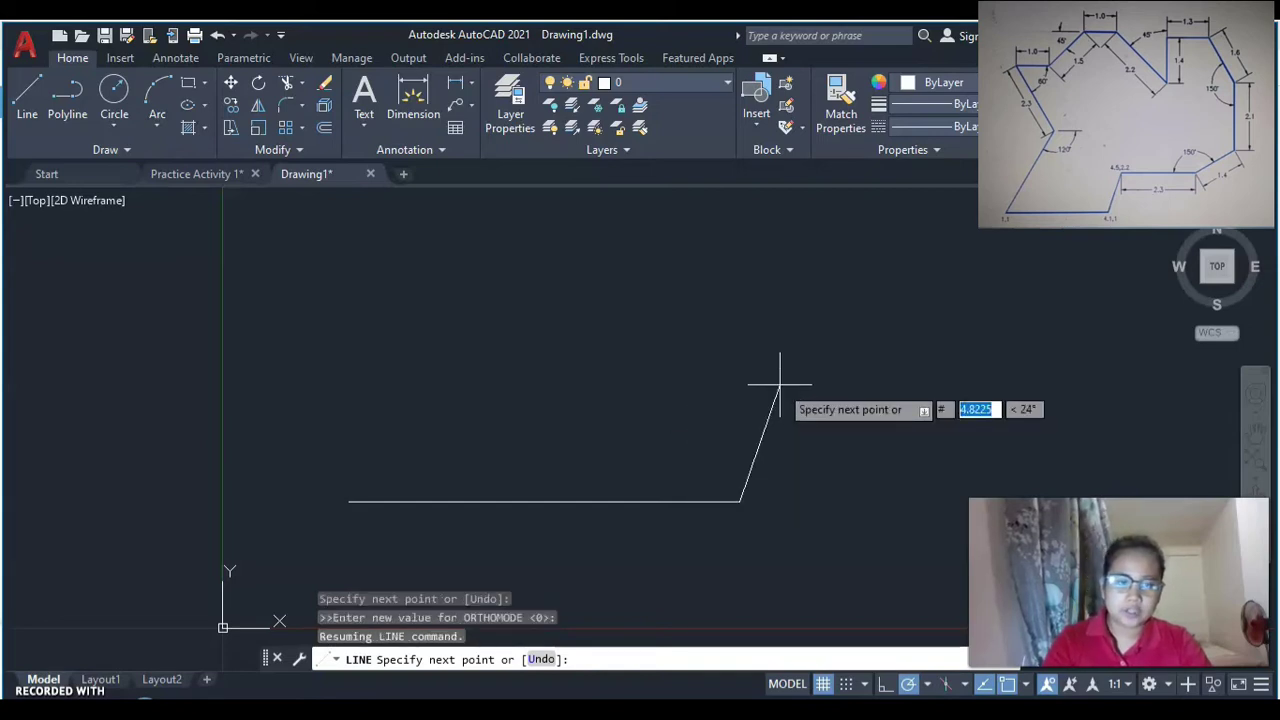
pyautogui.write('4.5')
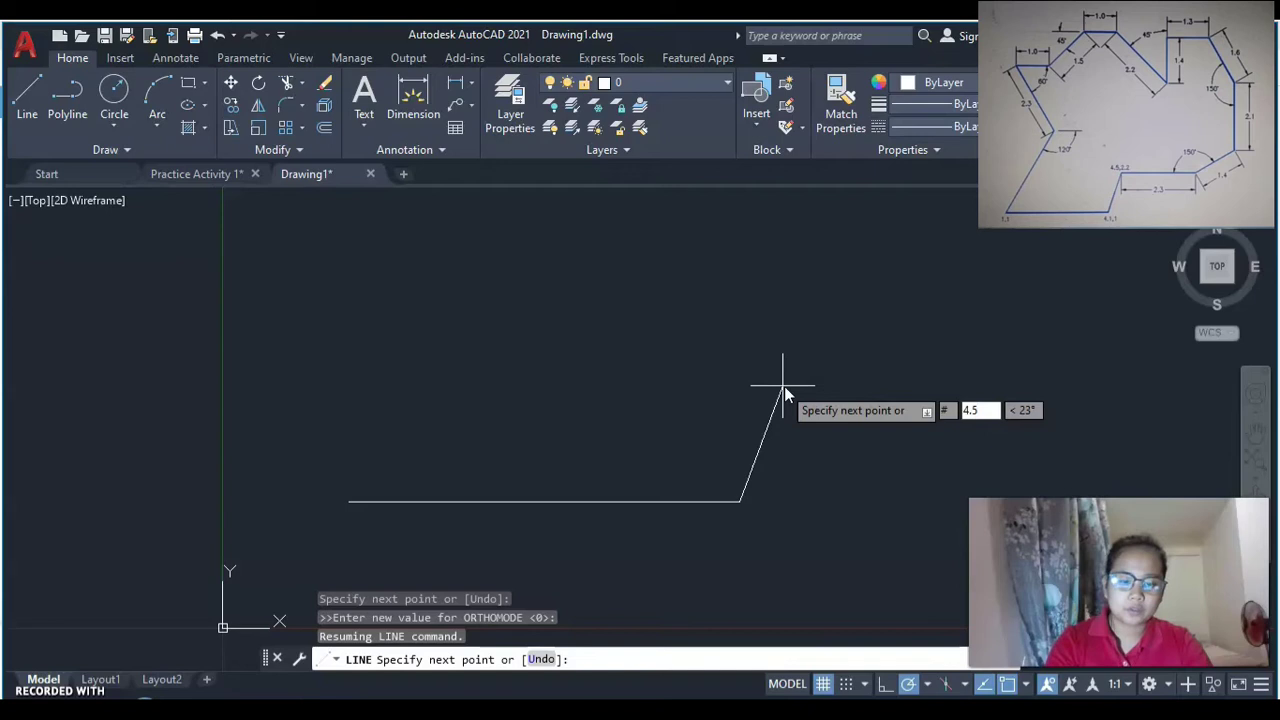
pyautogui.press('Tab')
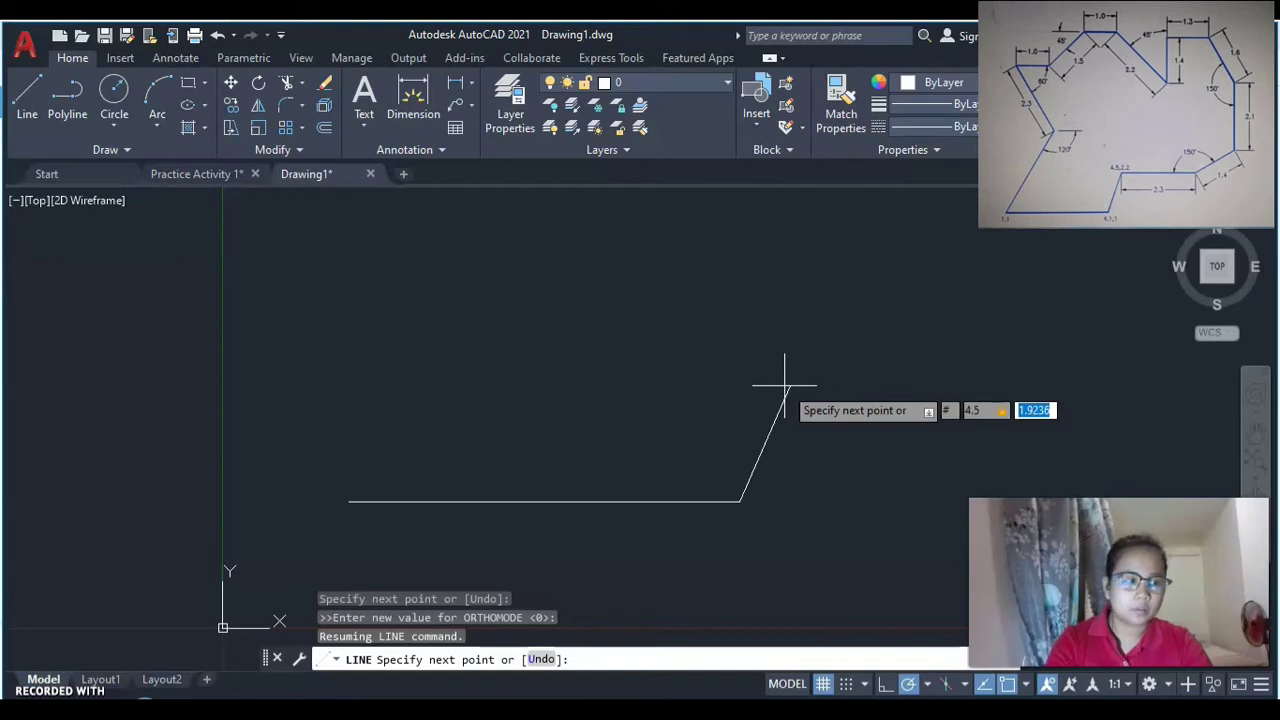
pyautogui.write('2.2')
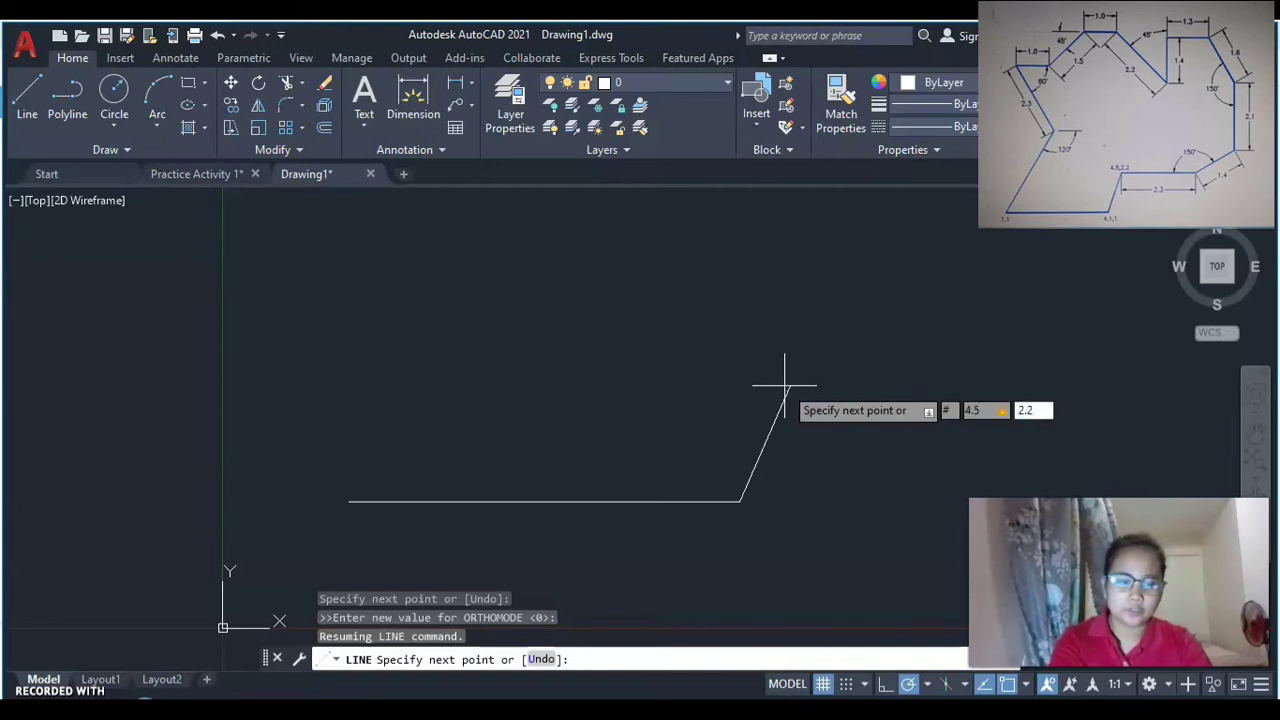
pyautogui.press('Return')
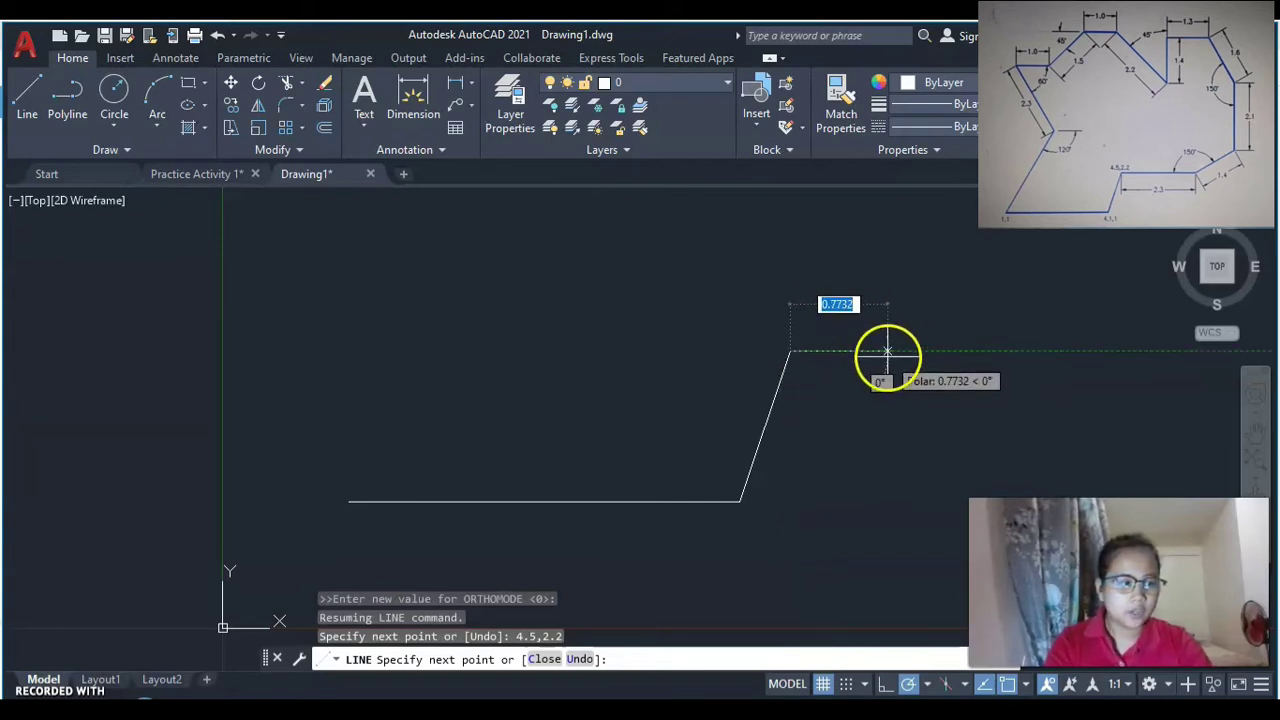
# Add a horizontal segment 2.3 units long to the right, followed by a 1.4-unit segment rising at 30 degrees.
pyautogui.scroll(1, 887, 353)
pyautogui.scroll(-2, 872, 356)
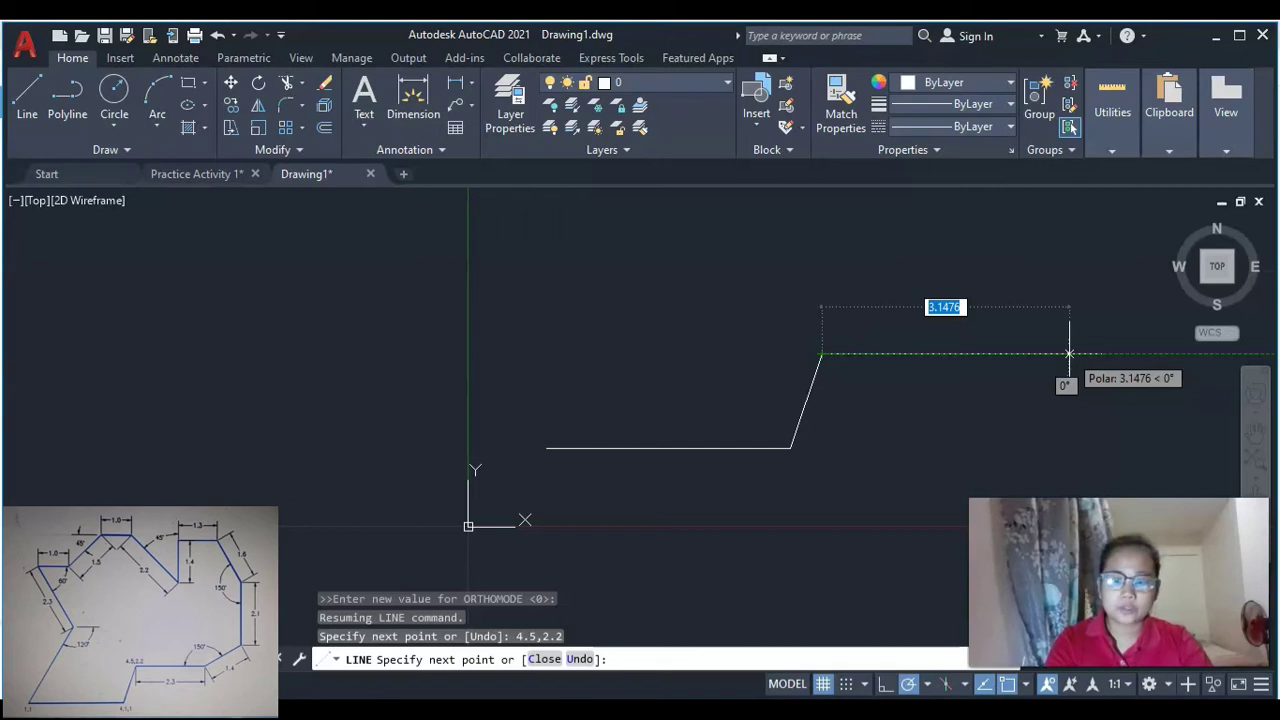
pyautogui.write('2.3')
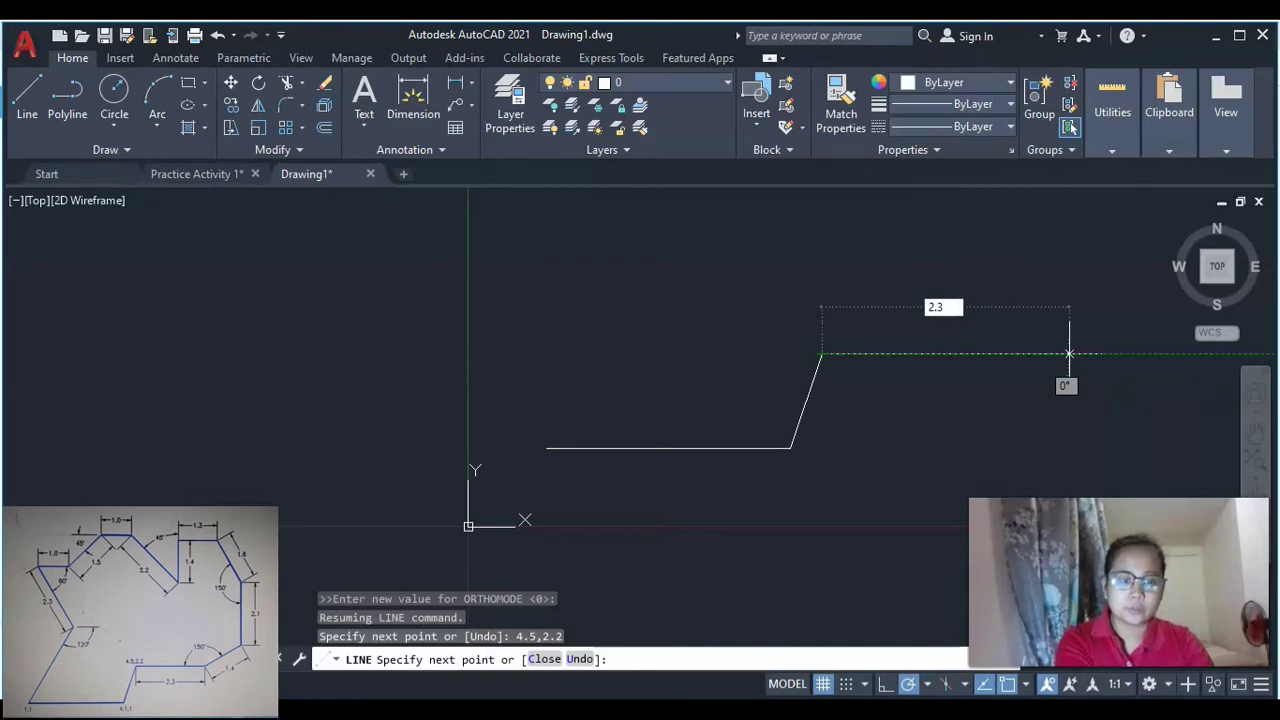
pyautogui.press('Return')
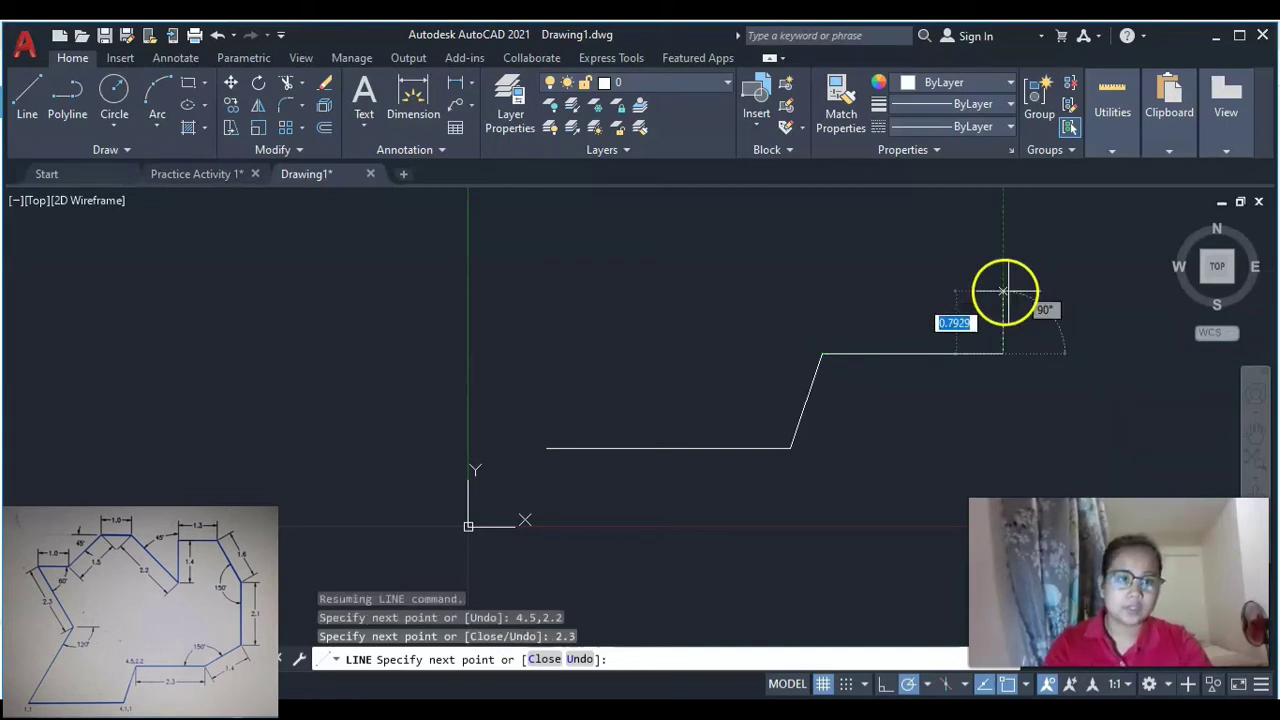
pyautogui.scroll(-2, 985, 340)
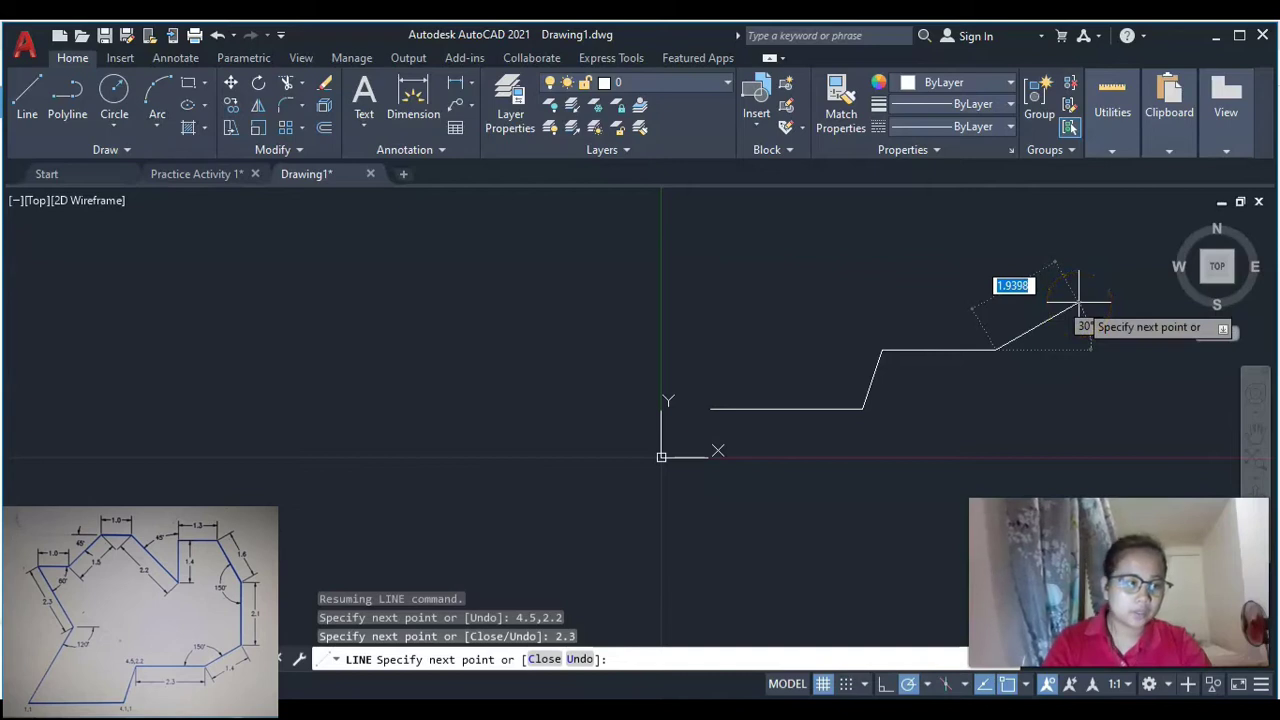
pyautogui.write('1.4')
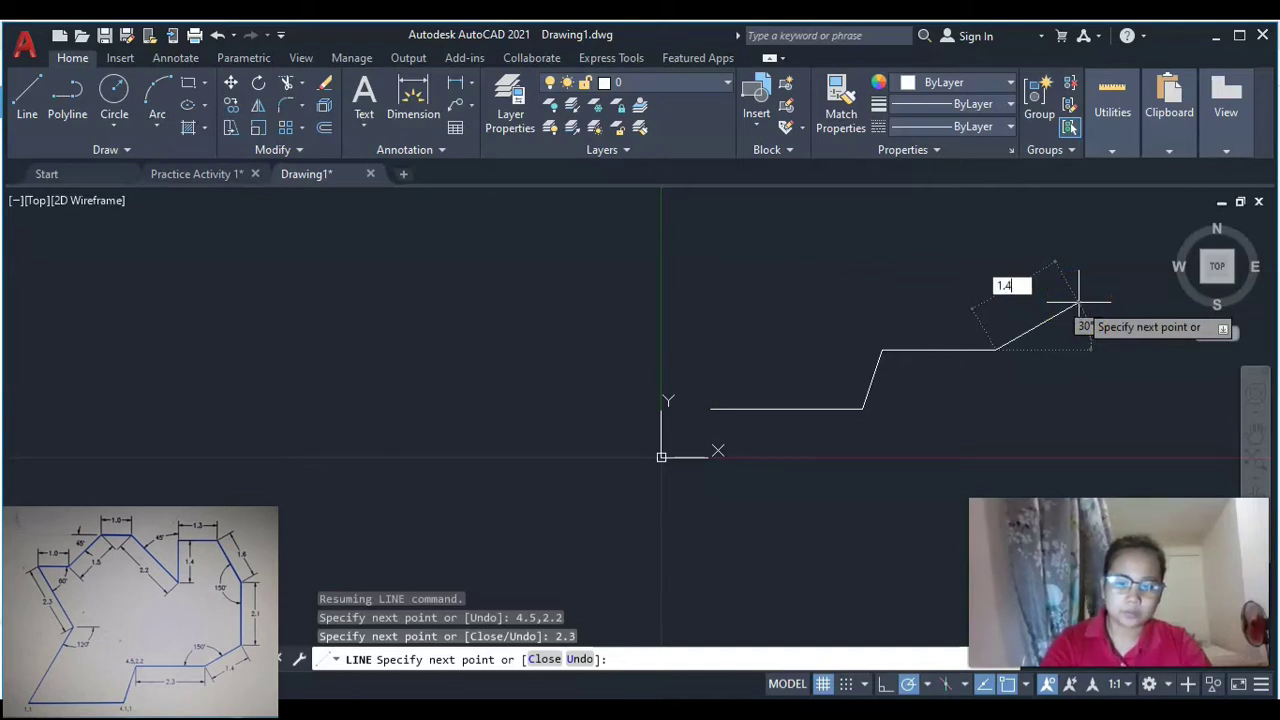
pyautogui.press('Return')
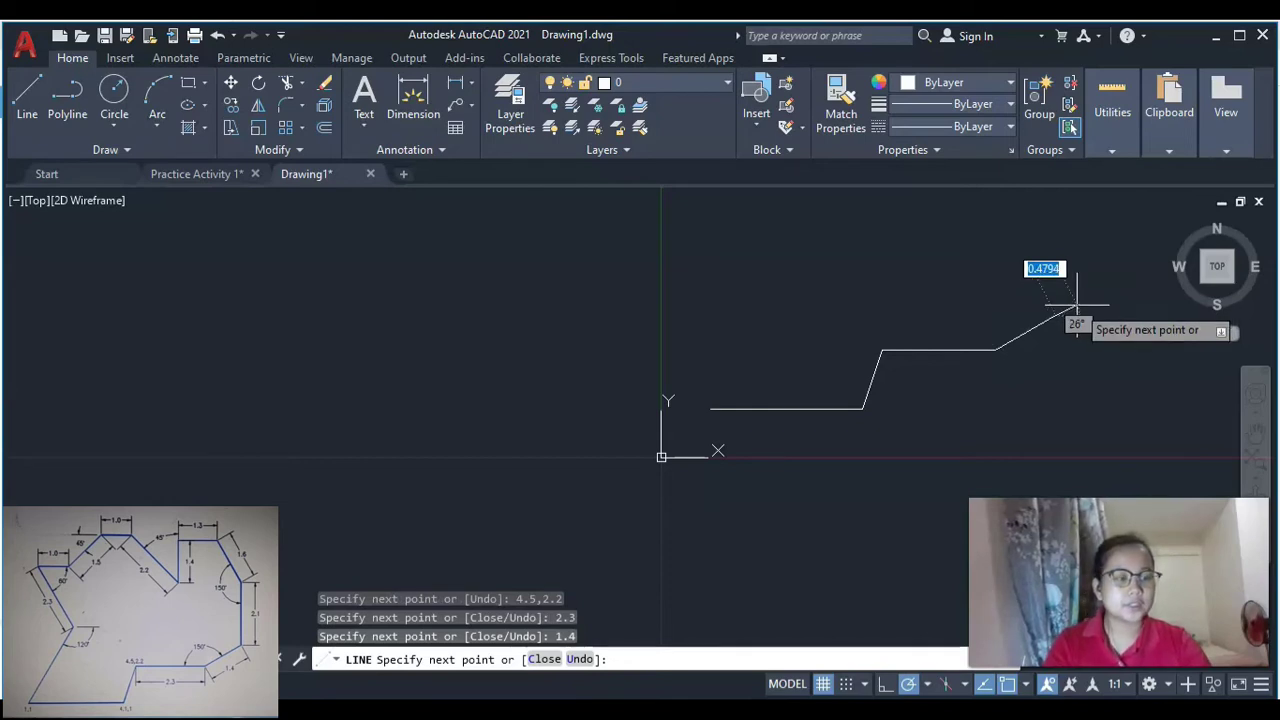
# Add a vertical segment 2.1 units long going up from the end of the inclined segment.
pyautogui.click(1057, 317)
pyautogui.scroll(2, 1070, 212)
pyautogui.scroll(-5, 1045, 202)
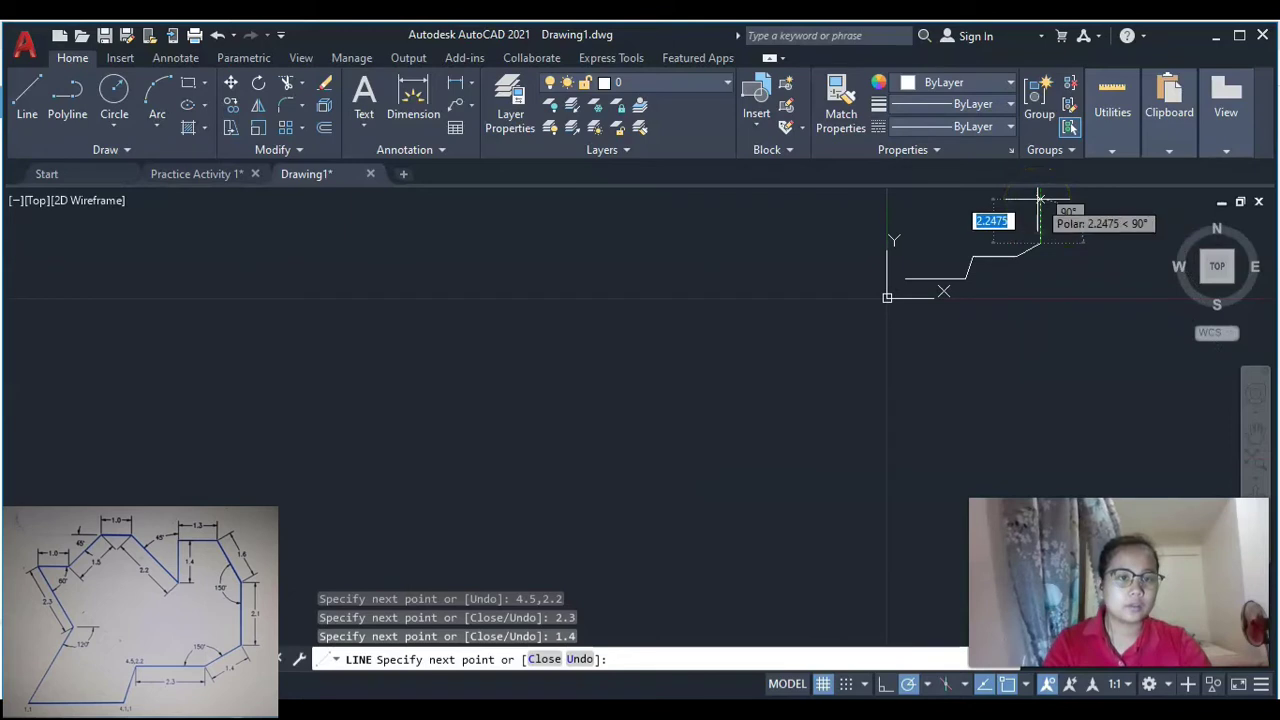
pyautogui.scroll(5, 1060, 210)
pyautogui.scroll(-3, 1072, 248)
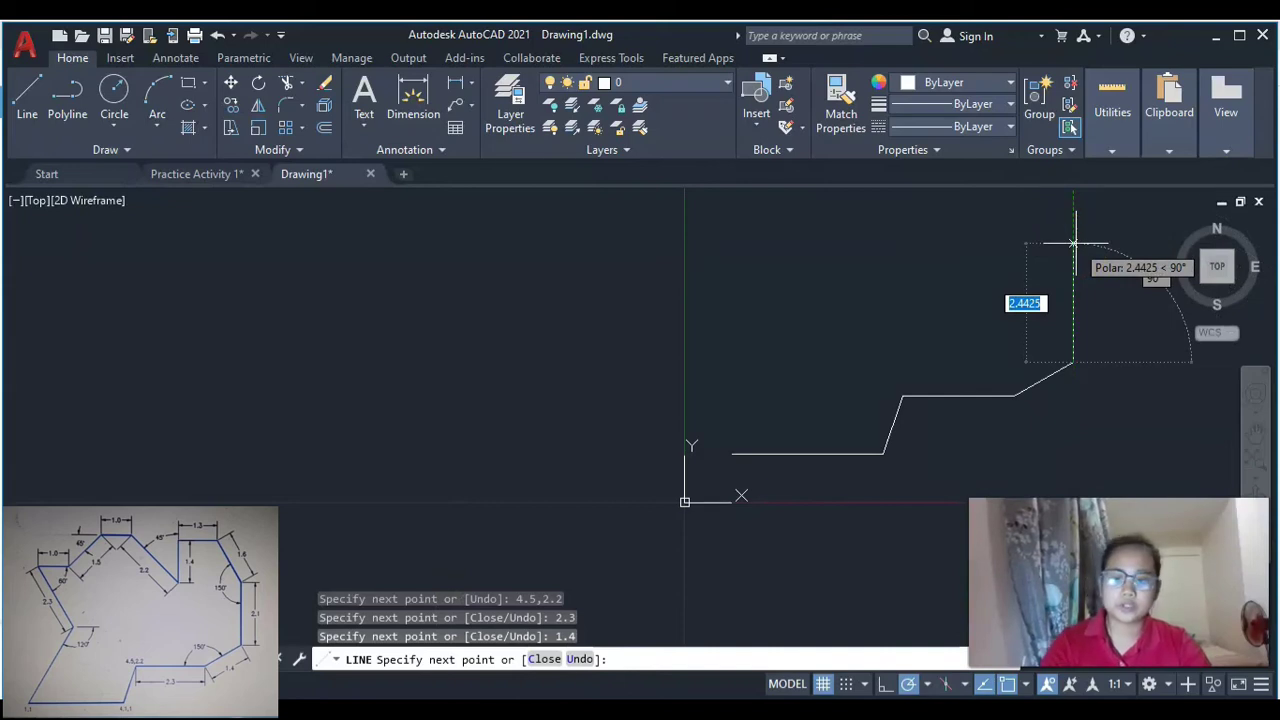
pyautogui.write('2.1')
pyautogui.press('Return')
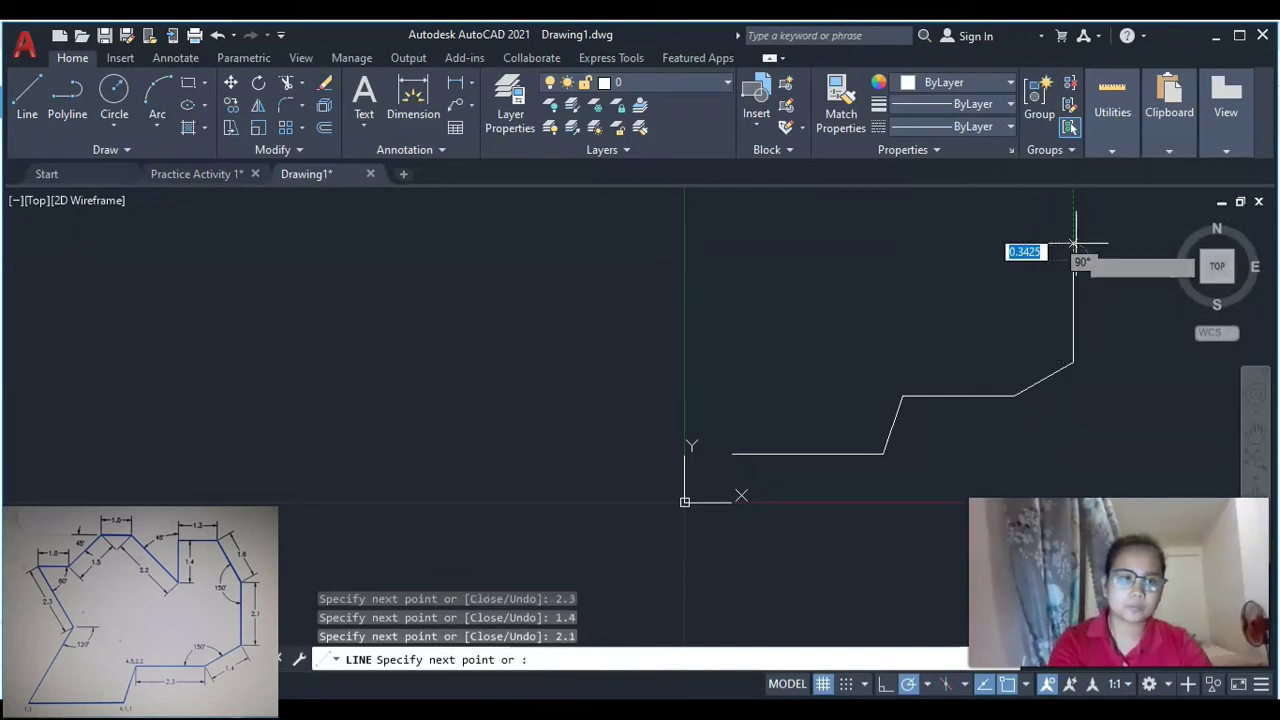
# Add a 1.6-unit segment at 120 degrees, leaning up and left from the top of the vertical line.
pyautogui.moveTo(1074, 244); pyautogui.dragTo(1063, 287, button='middle')
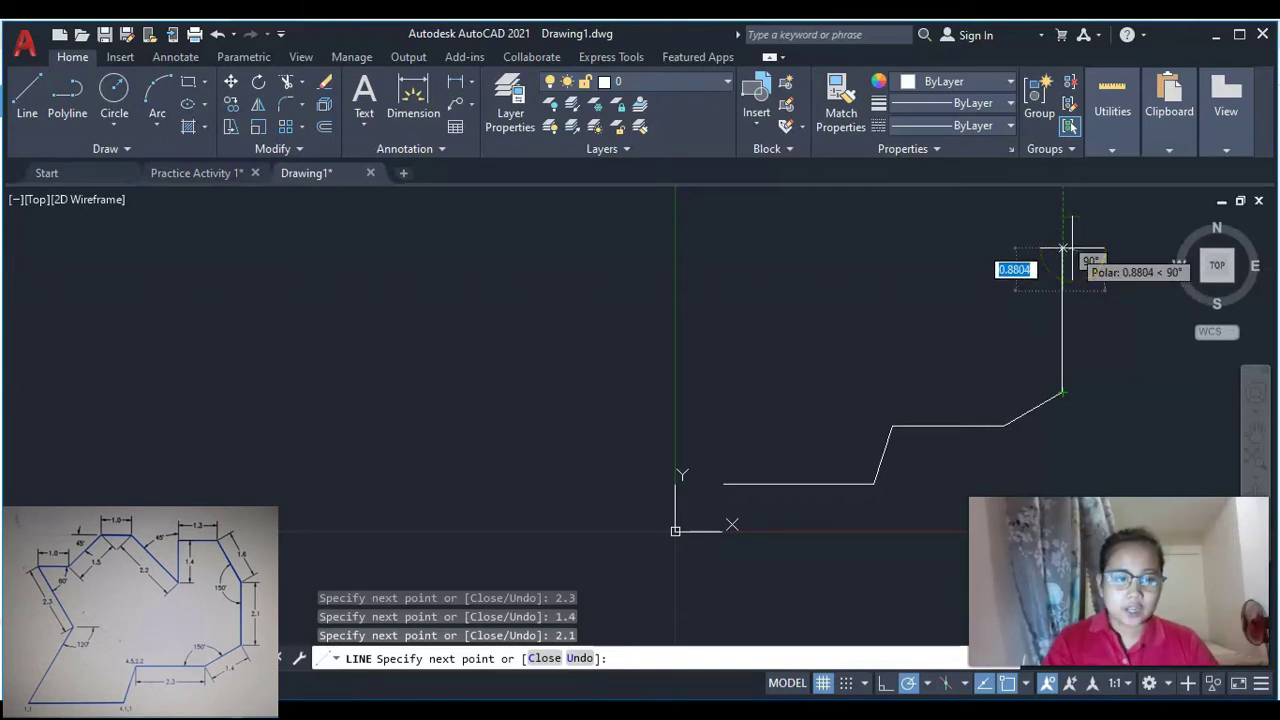
pyautogui.click(1062, 290)
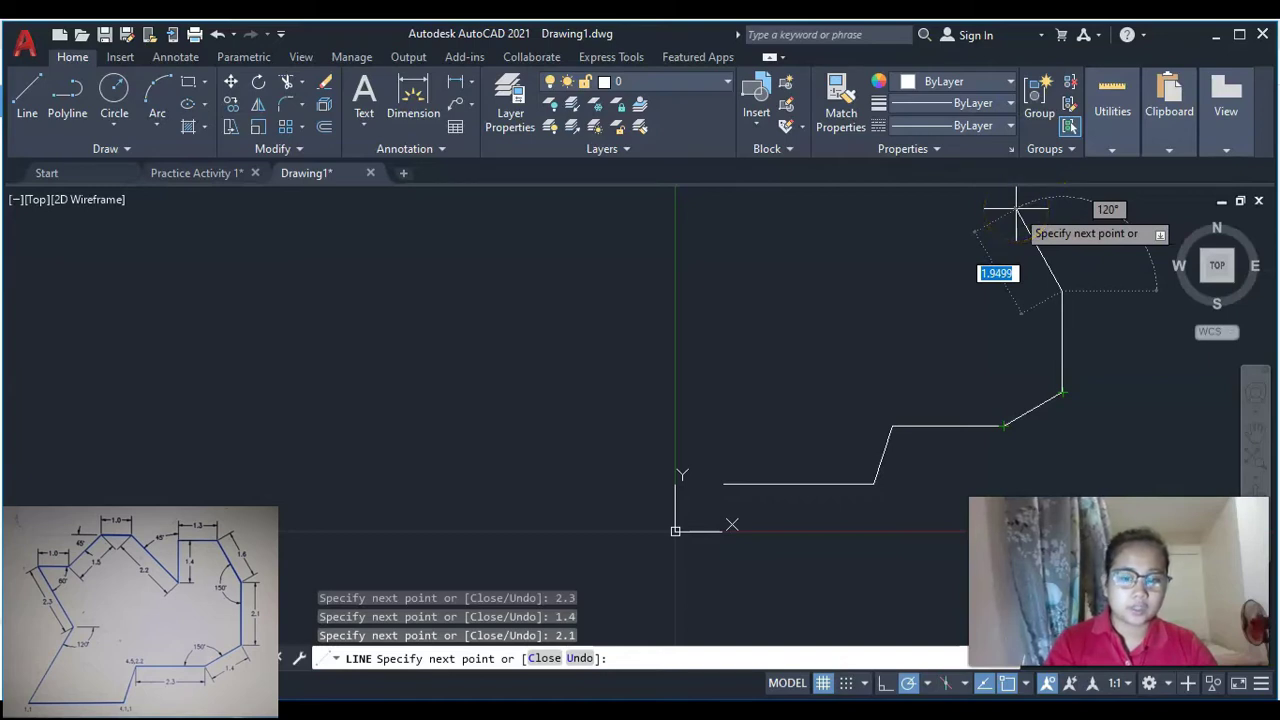
pyautogui.write('1.6')
pyautogui.press('Return')
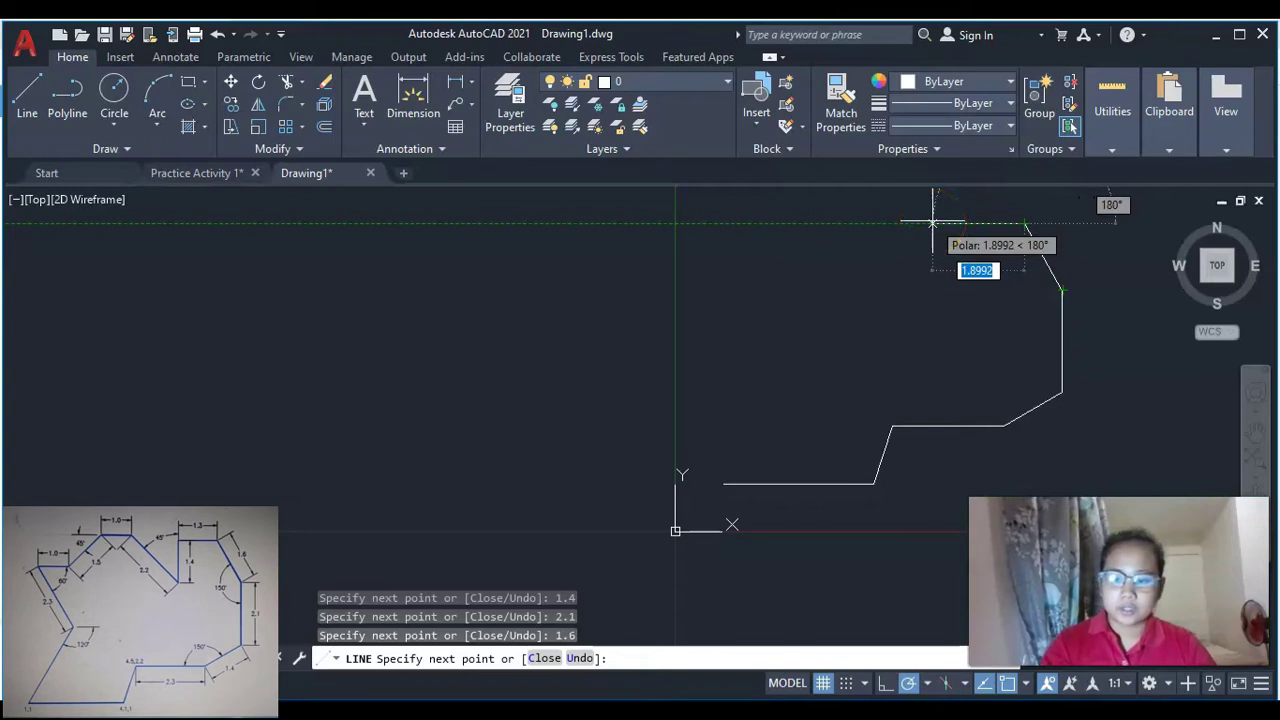
# Add a horizontal segment 1.3 units long to the left, followed by a 1.4-unit segment straight down.
pyautogui.write('1.3')
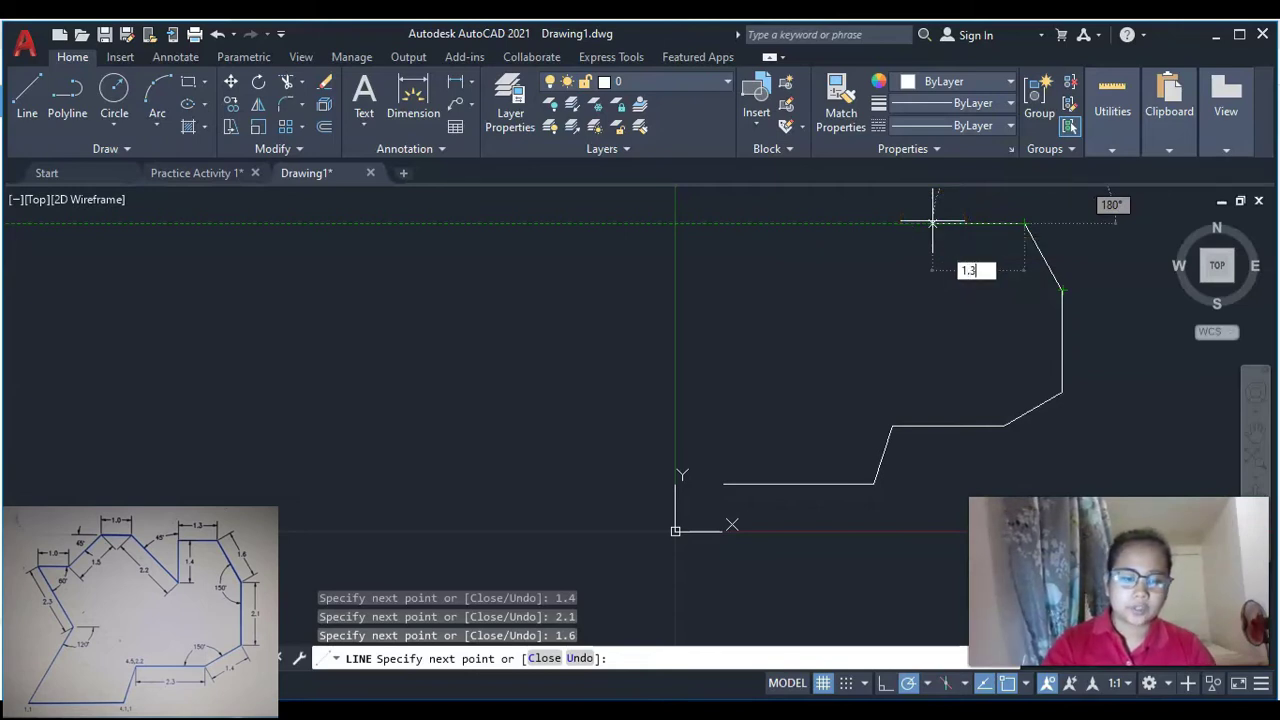
pyautogui.press('Return')
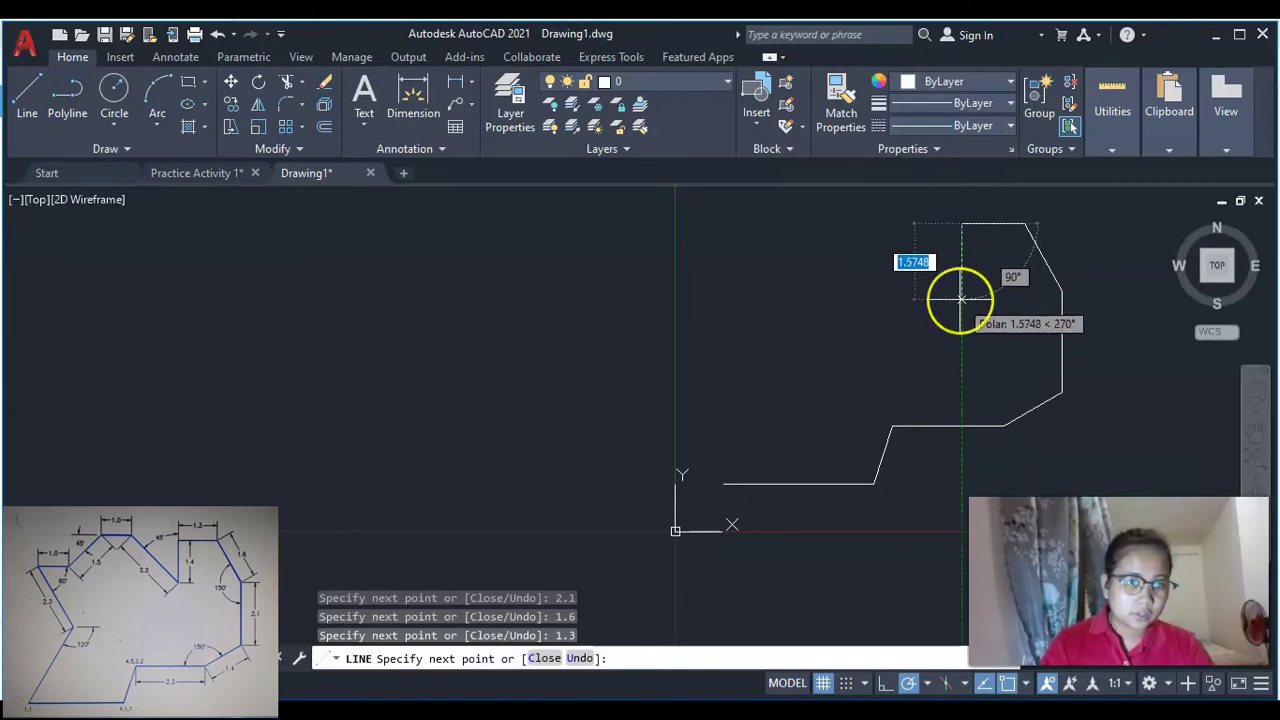
pyautogui.write('1.4')
pyautogui.press('Return')
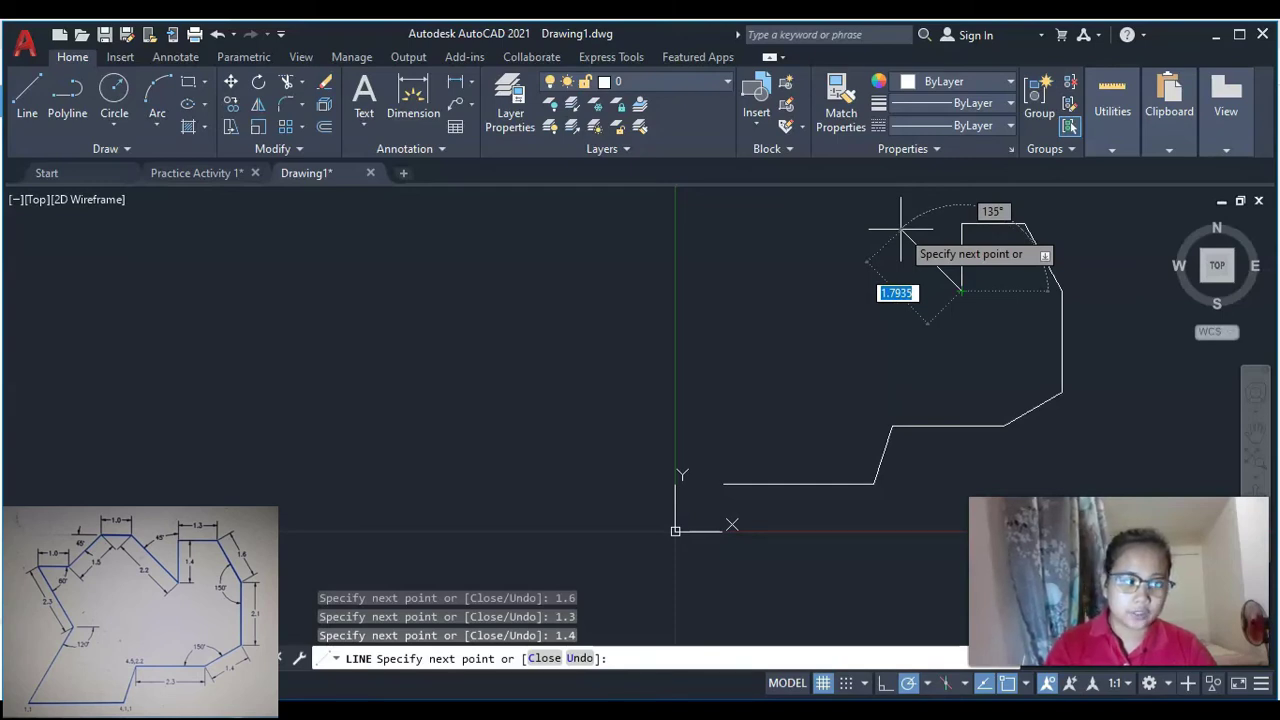
# Add a 2.2-unit segment at 135 degrees, rising up and left, followed by a horizontal segment 1 unit long to the left.
pyautogui.write('2.2')
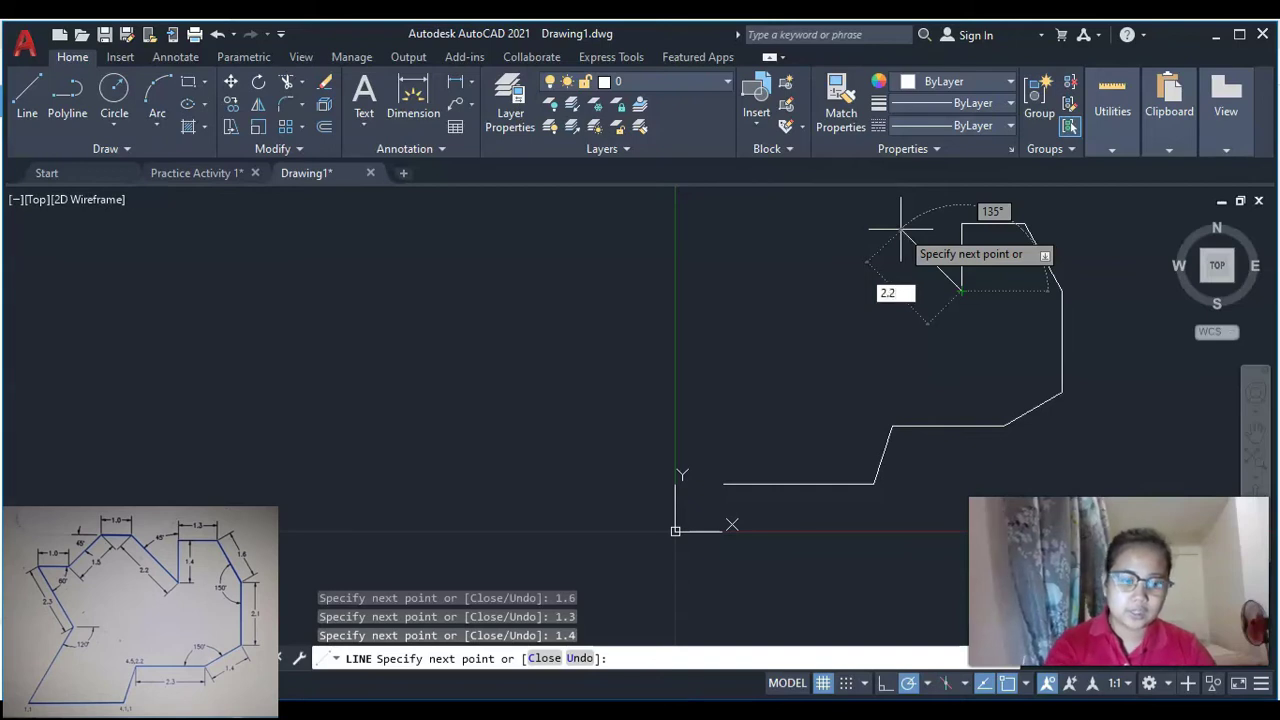
pyautogui.press('Return')
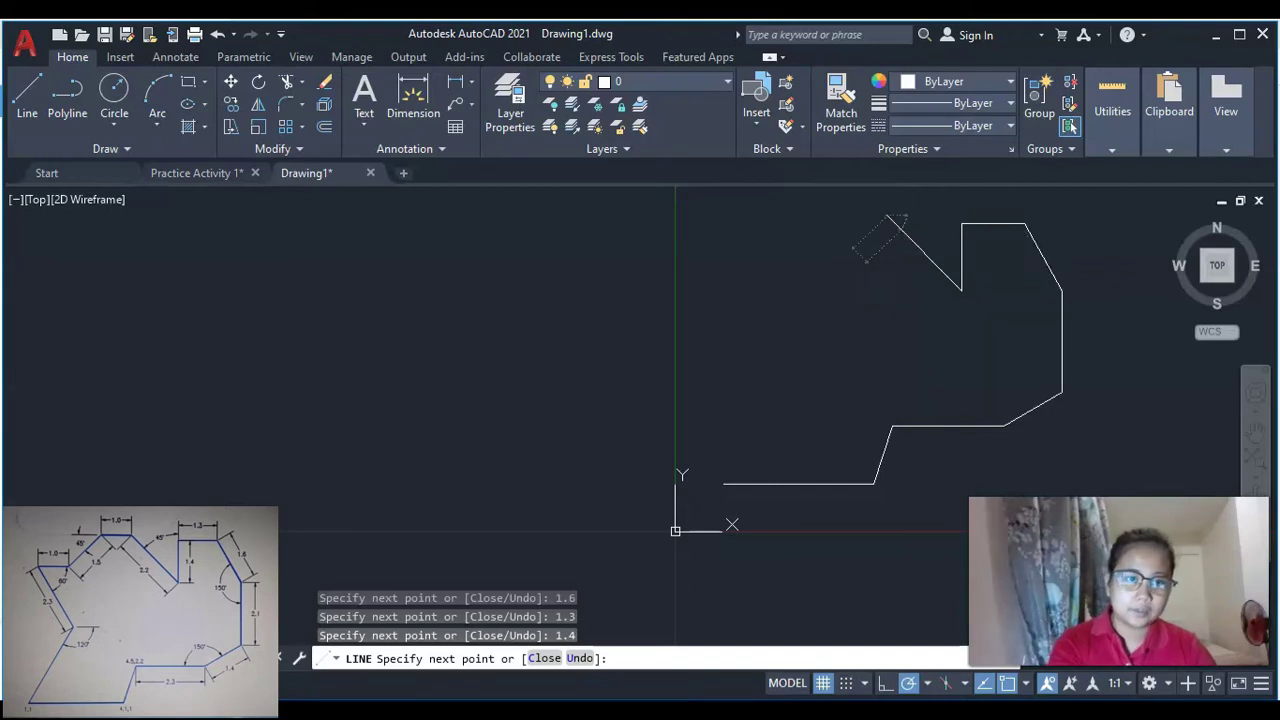
pyautogui.click(898, 226)
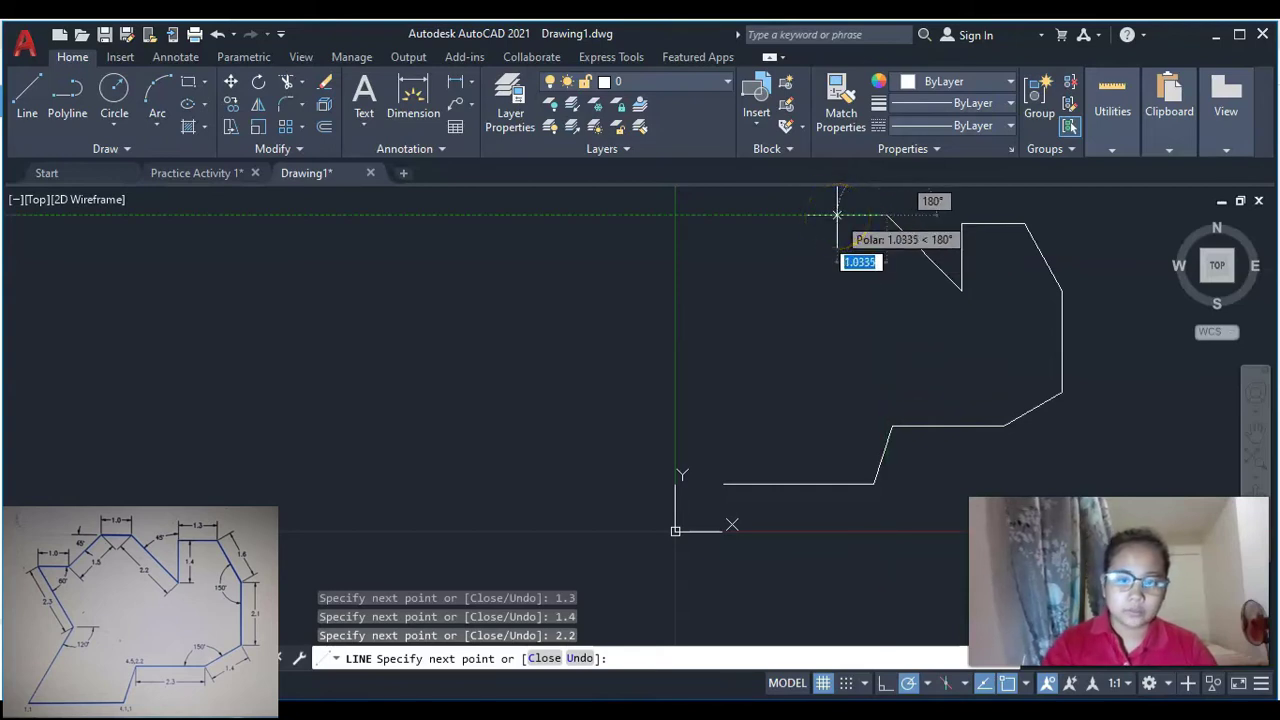
pyautogui.write('1')
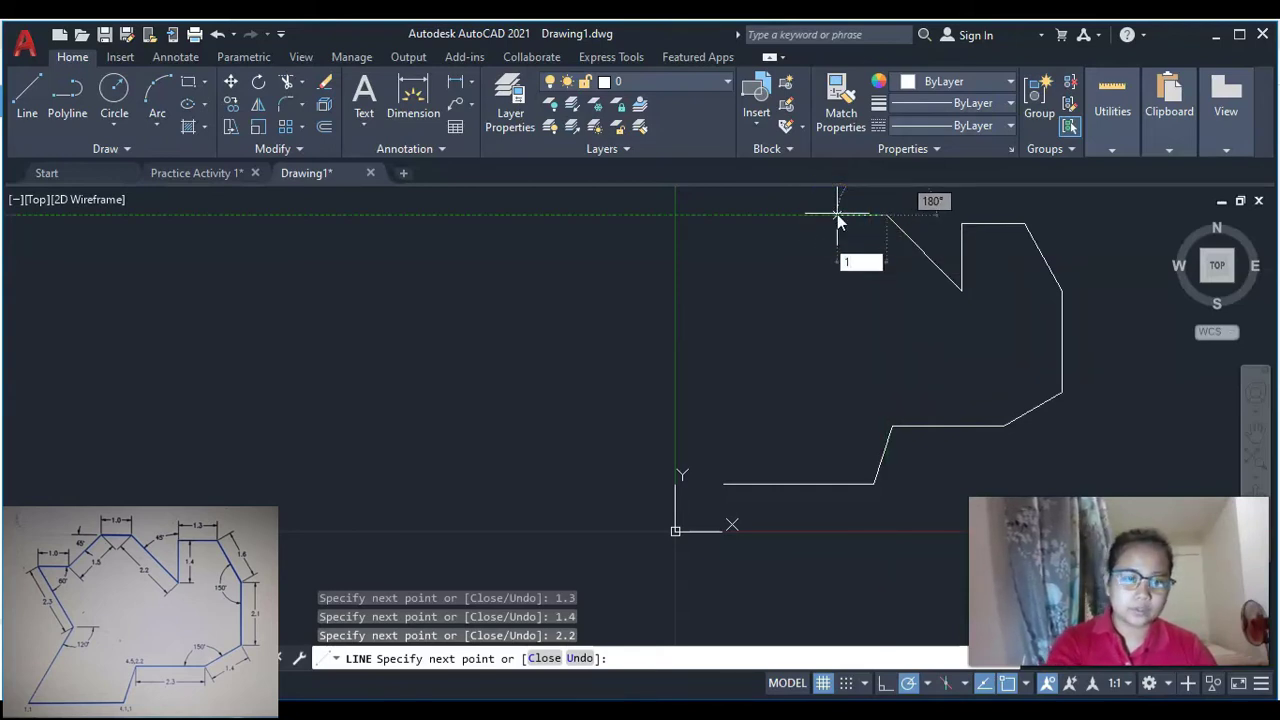
pyautogui.press('Return')
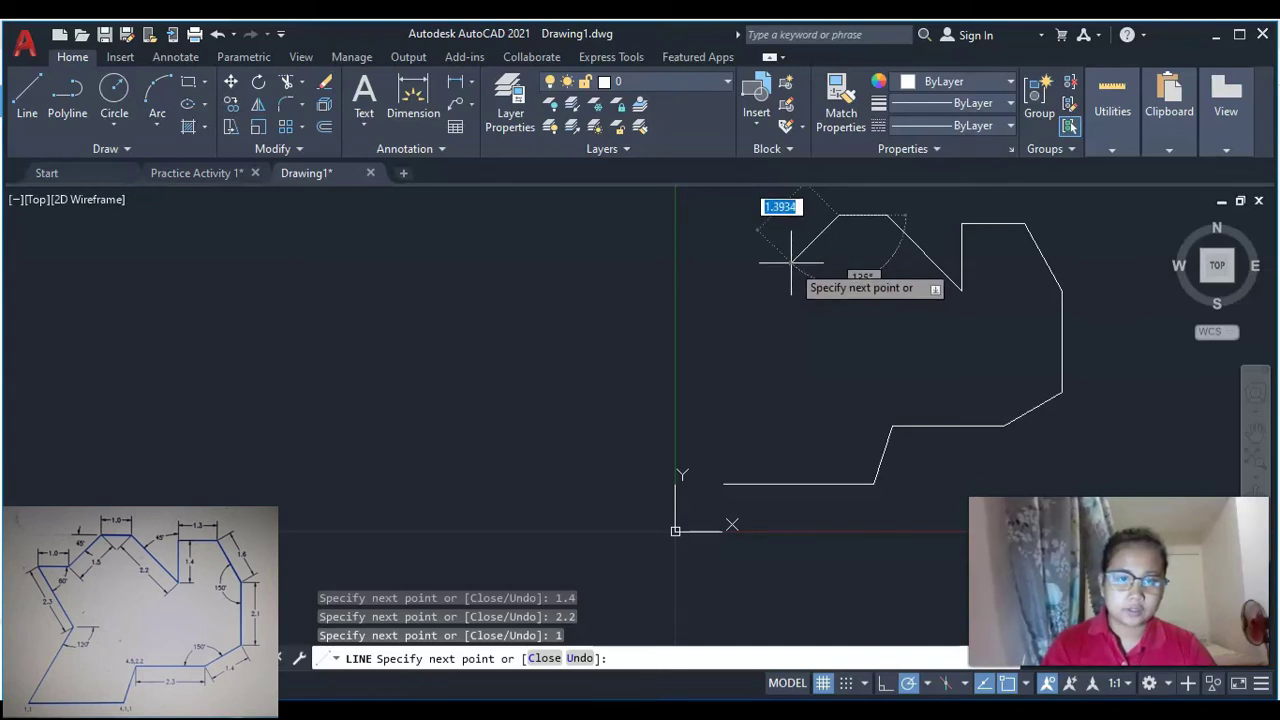
# Add a 1.5-unit segment sloping down and left at 45 degrees to the horizontal, followed by a horizontal segment 1.0 unit long to the left.
pyautogui.write('1.')
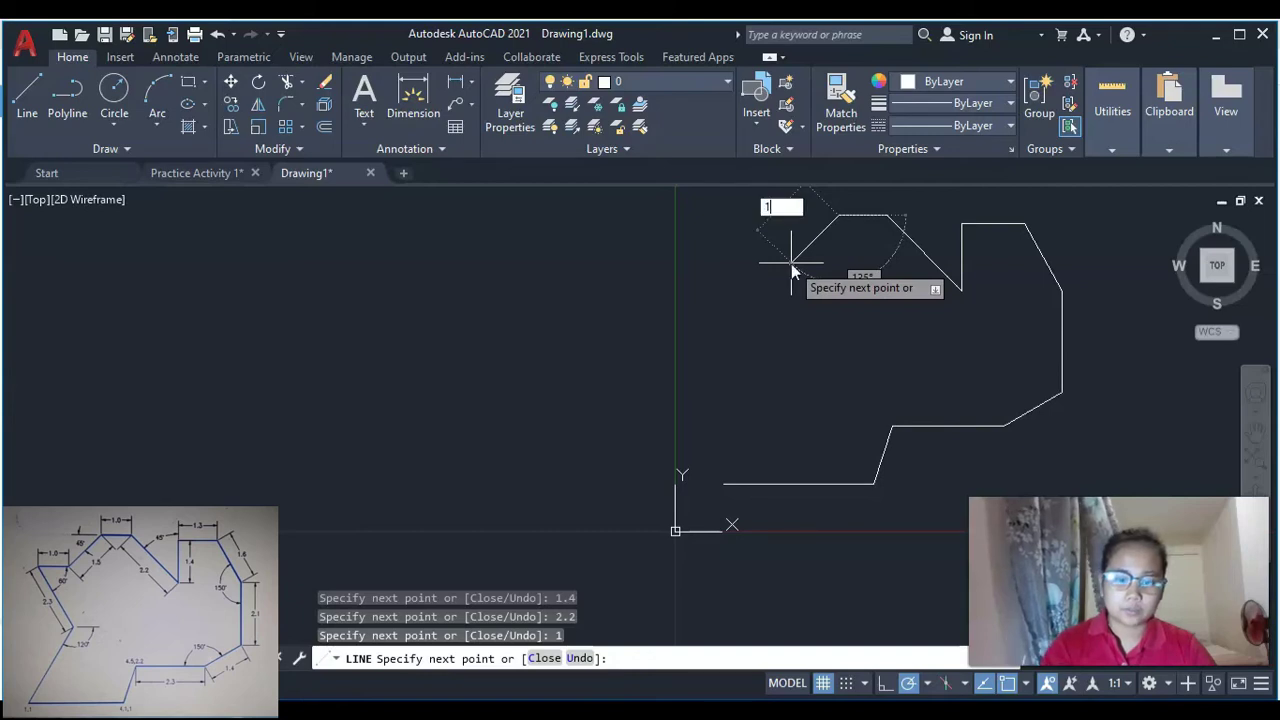
pyautogui.write('5')
pyautogui.press('Return')
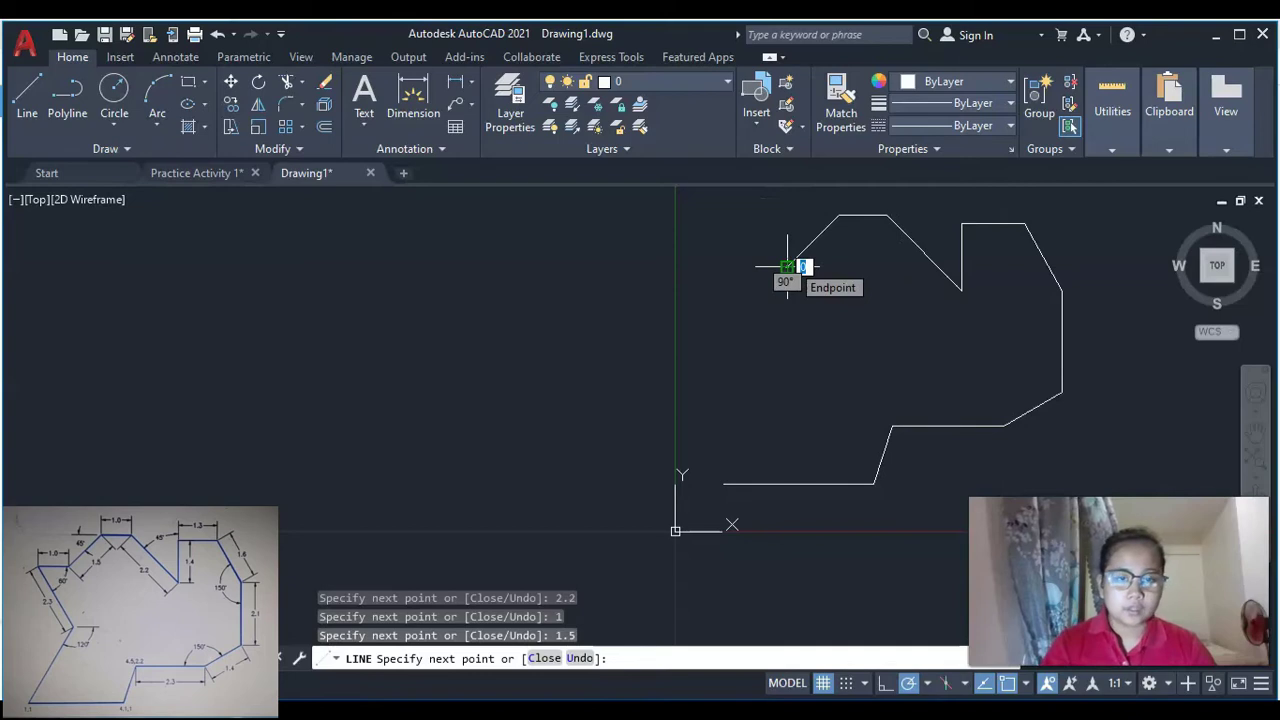
pyautogui.click(789, 259)
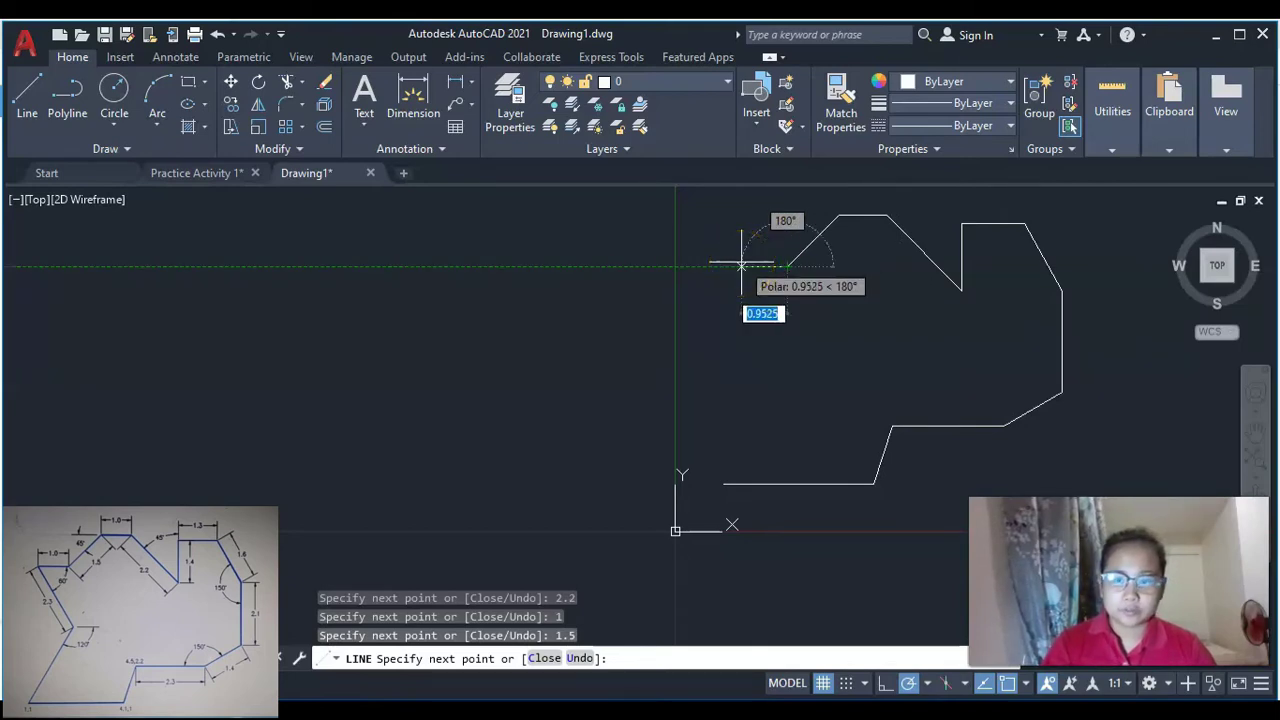
pyautogui.write('1.')
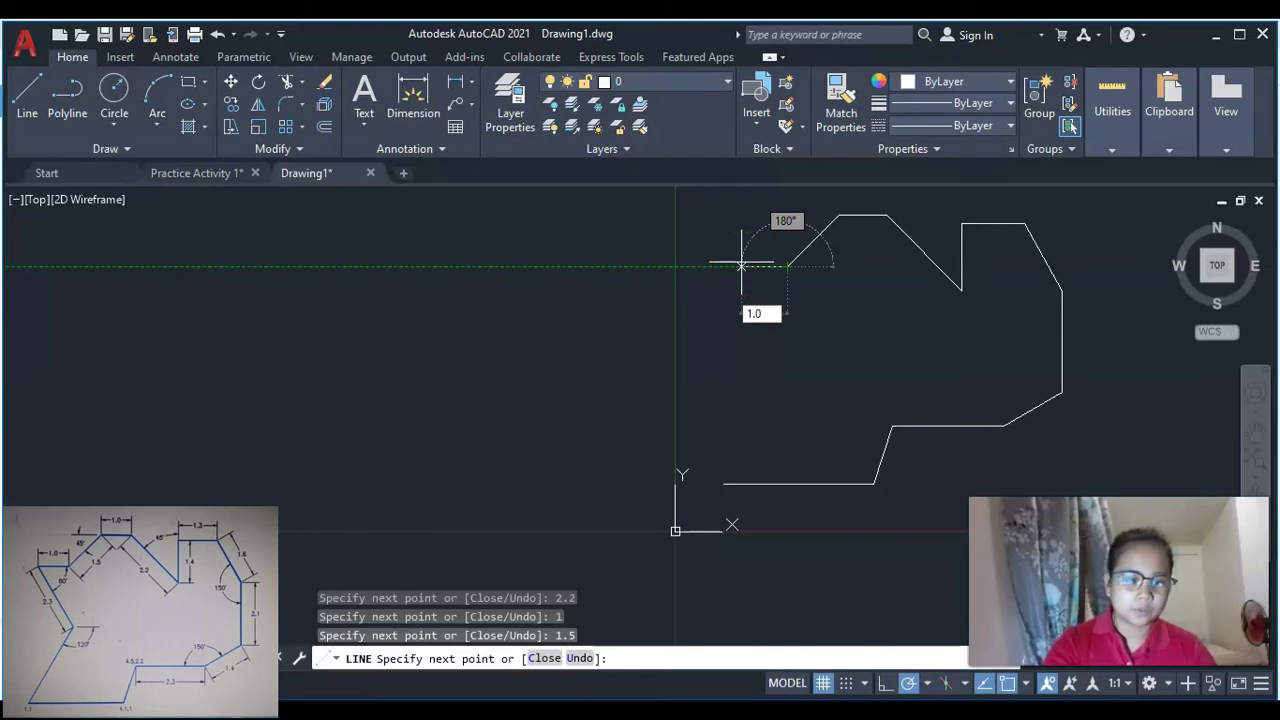
pyautogui.press('Return')
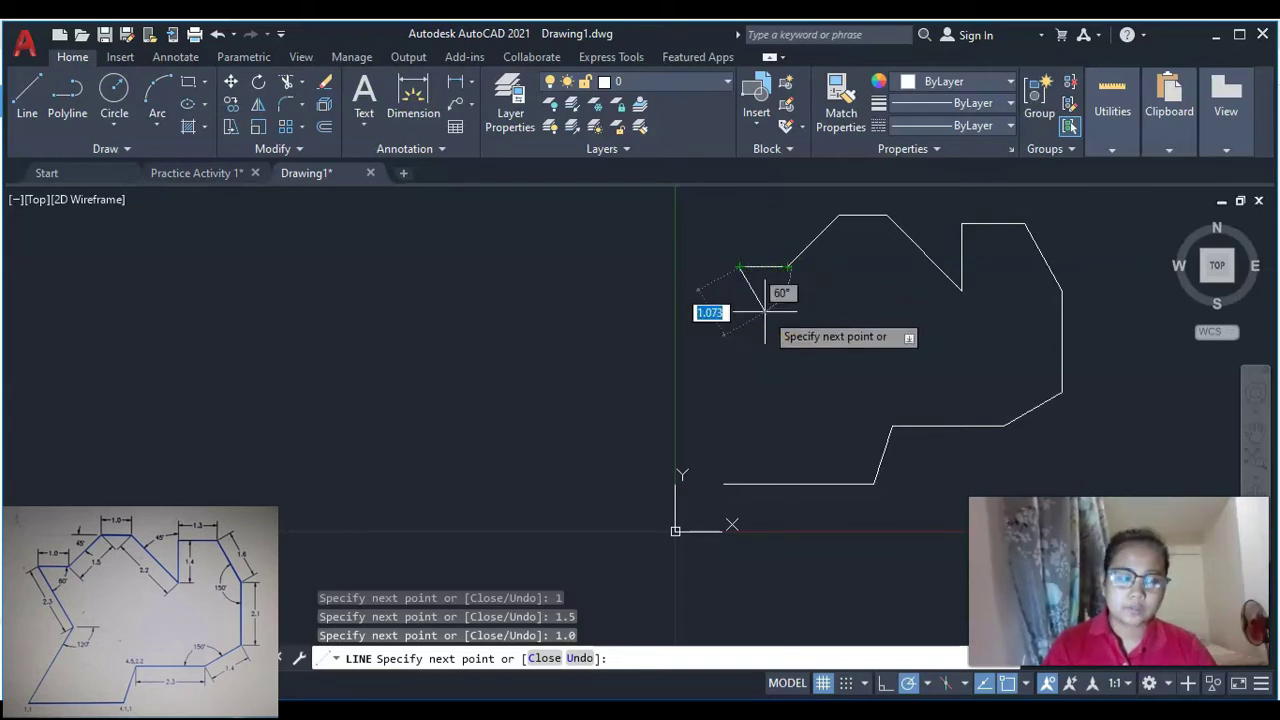
# Add a 2.3-unit segment going down and right at 60 degrees, close the outline at its starting point and finish the line.
pyautogui.write('2')
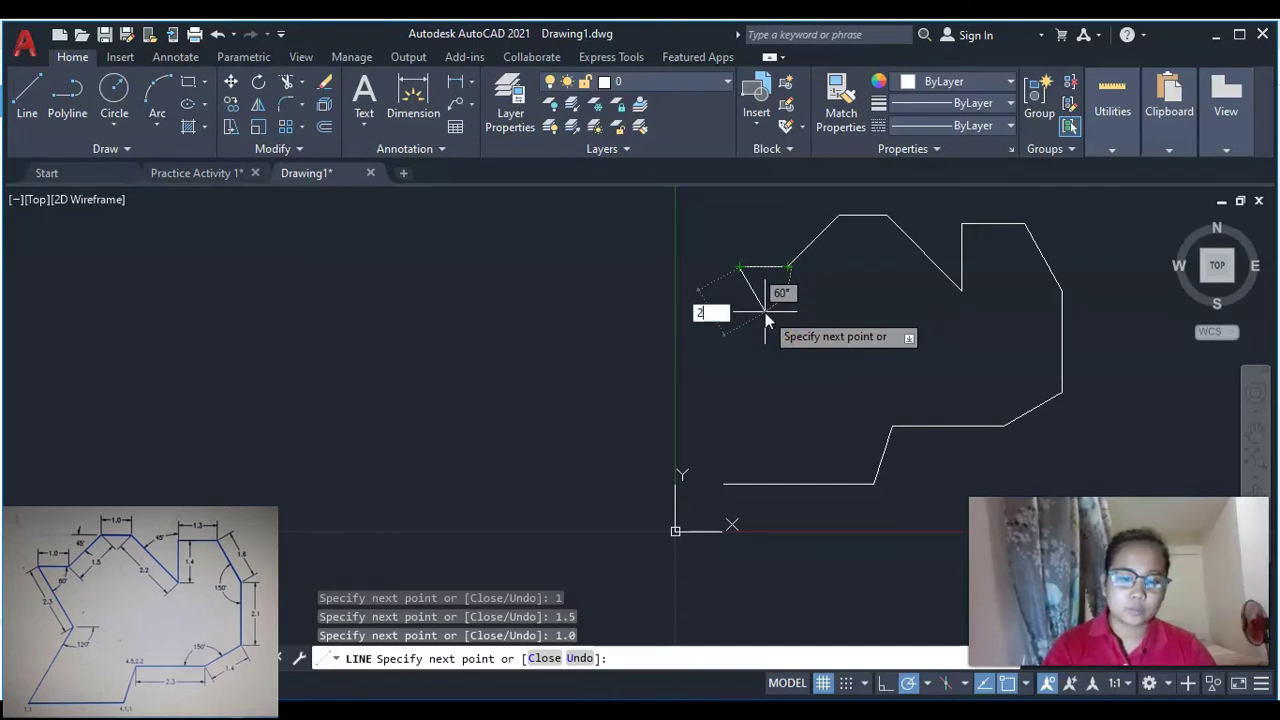
pyautogui.press('Return')
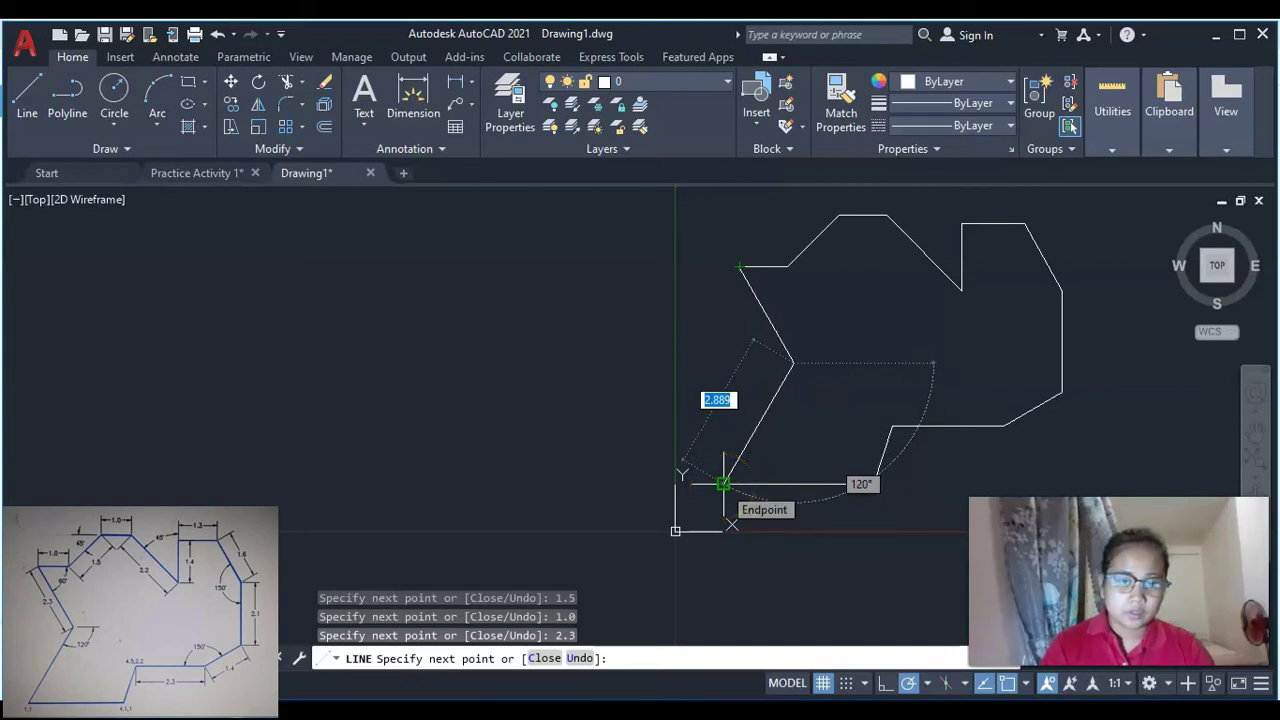
pyautogui.click(723, 484)
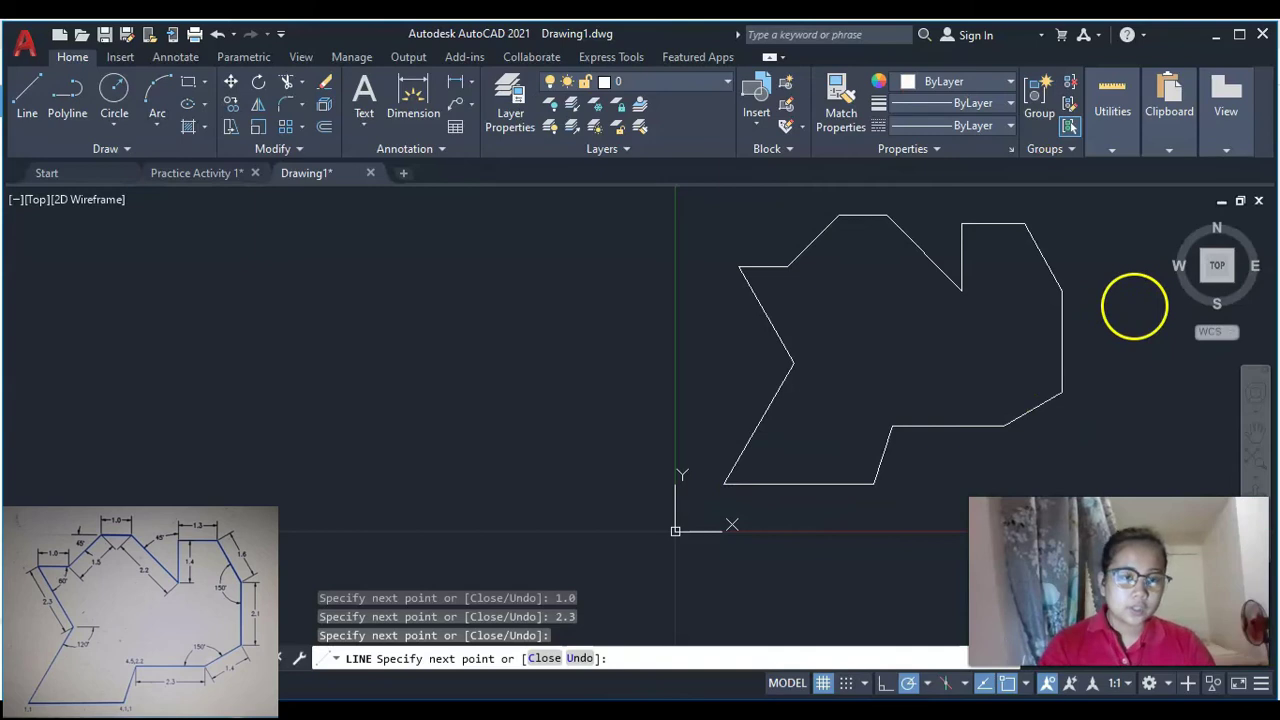
pyautogui.press('Escape')
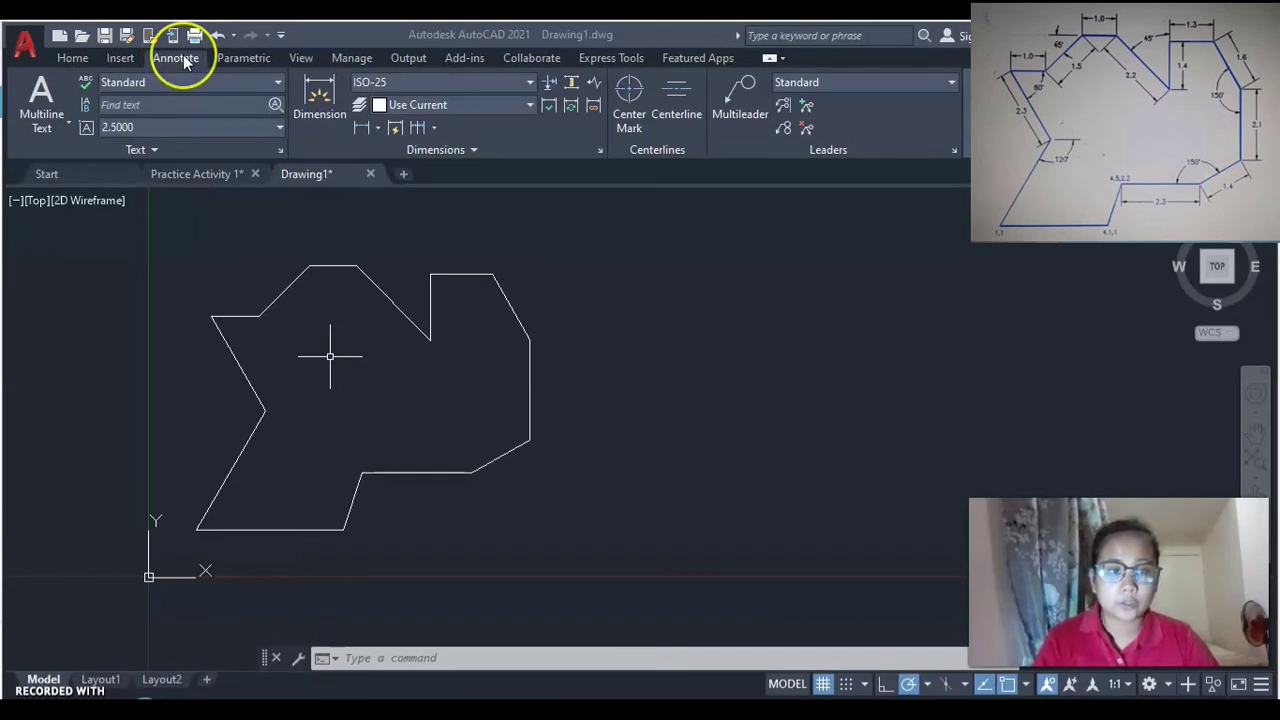
# Make Standard the current dimension style and set its text height to 0.25.
pyautogui.click(529, 84)
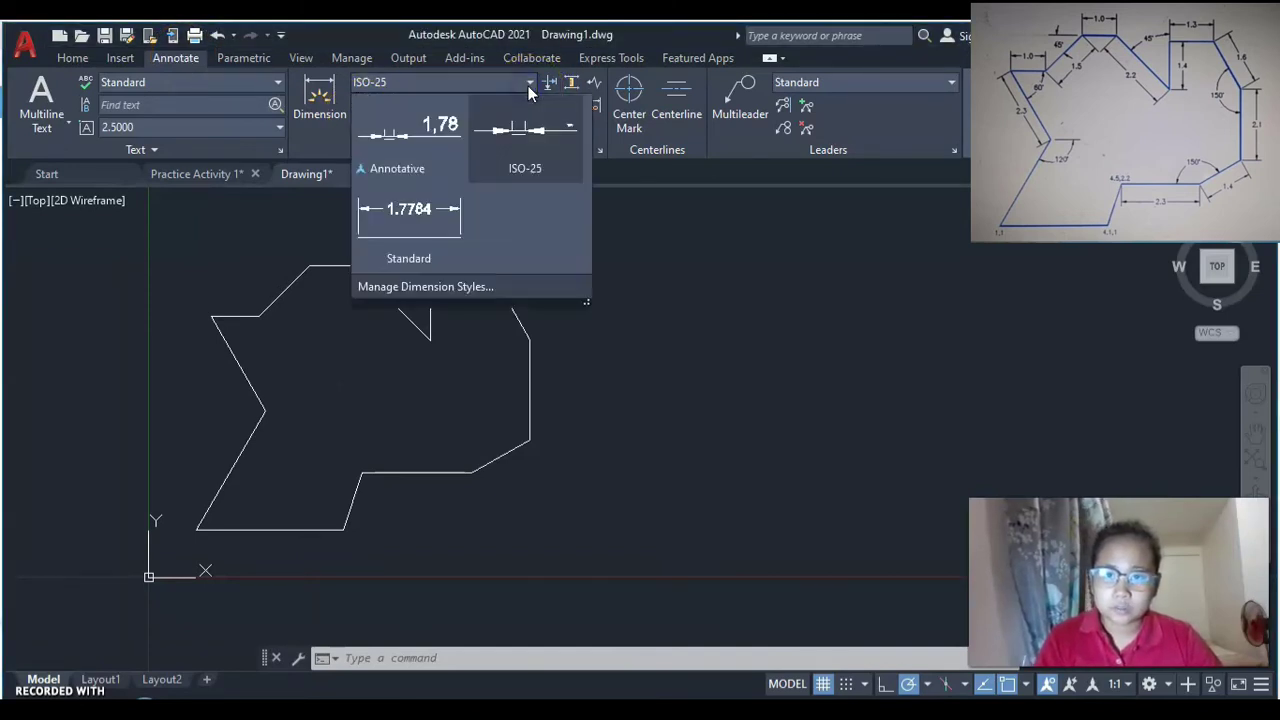
pyautogui.click(436, 232)
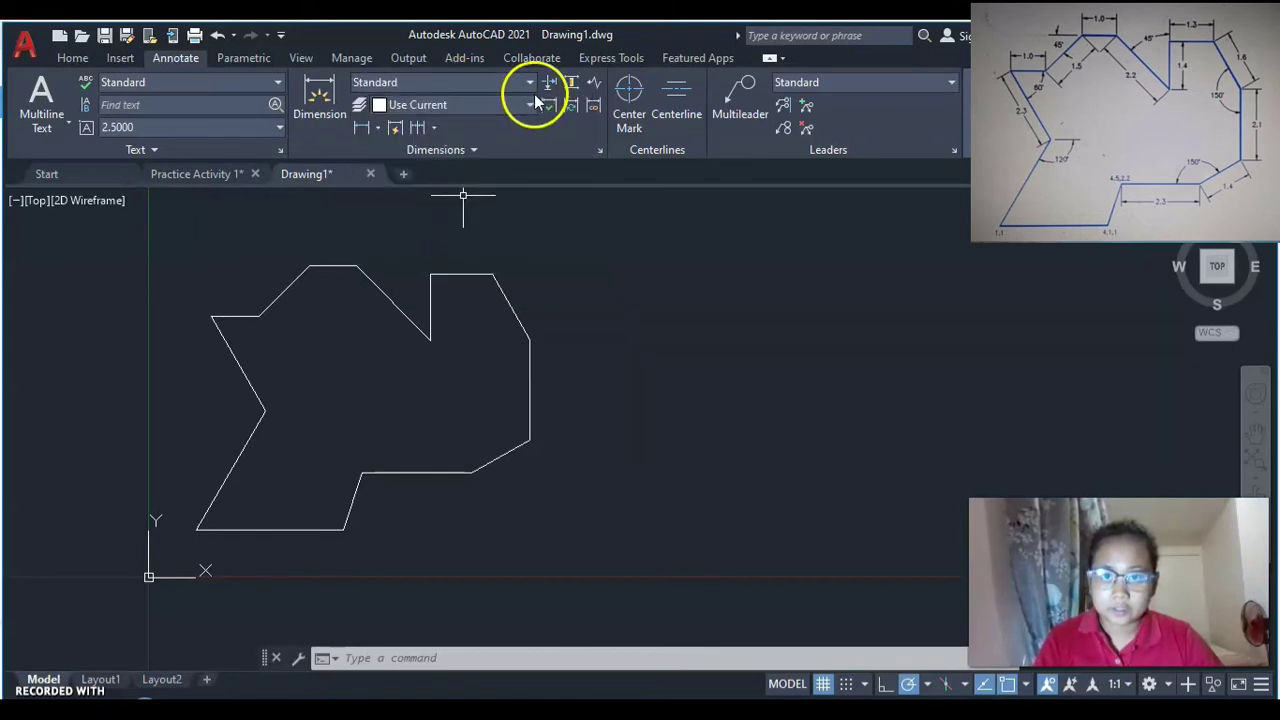
pyautogui.click(531, 84)
pyautogui.click(435, 273)
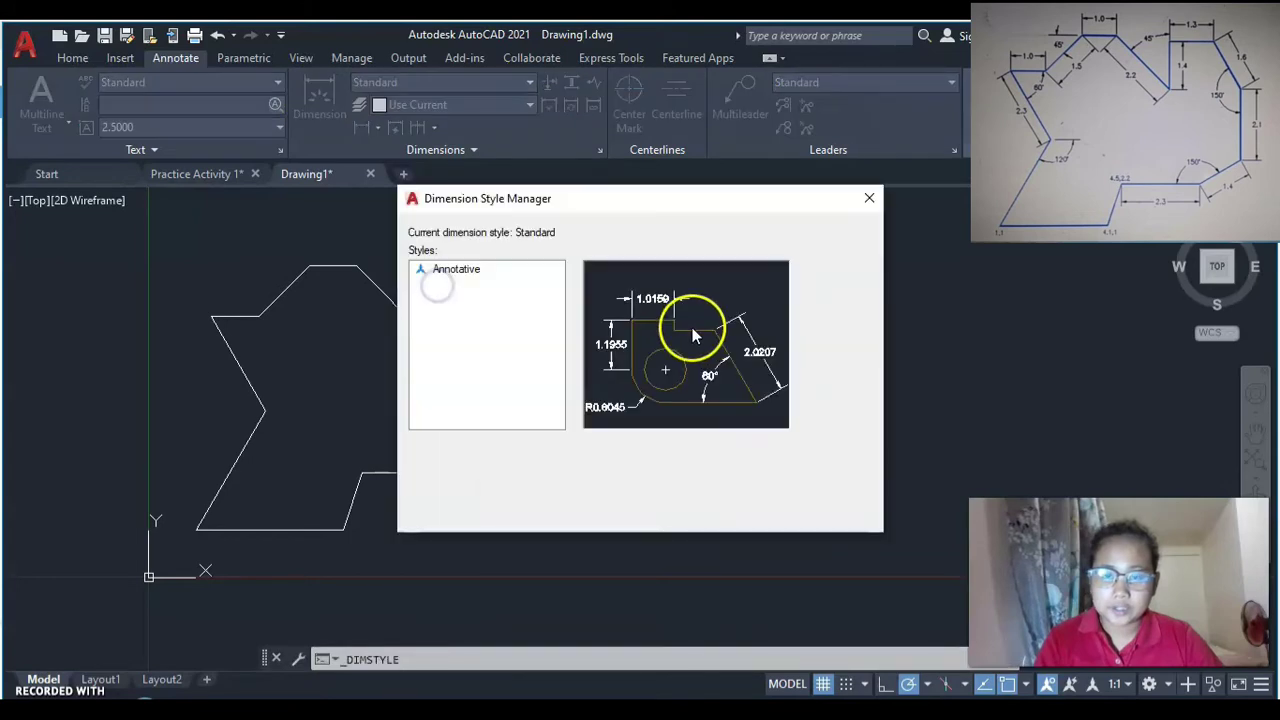
pyautogui.click(832, 329)
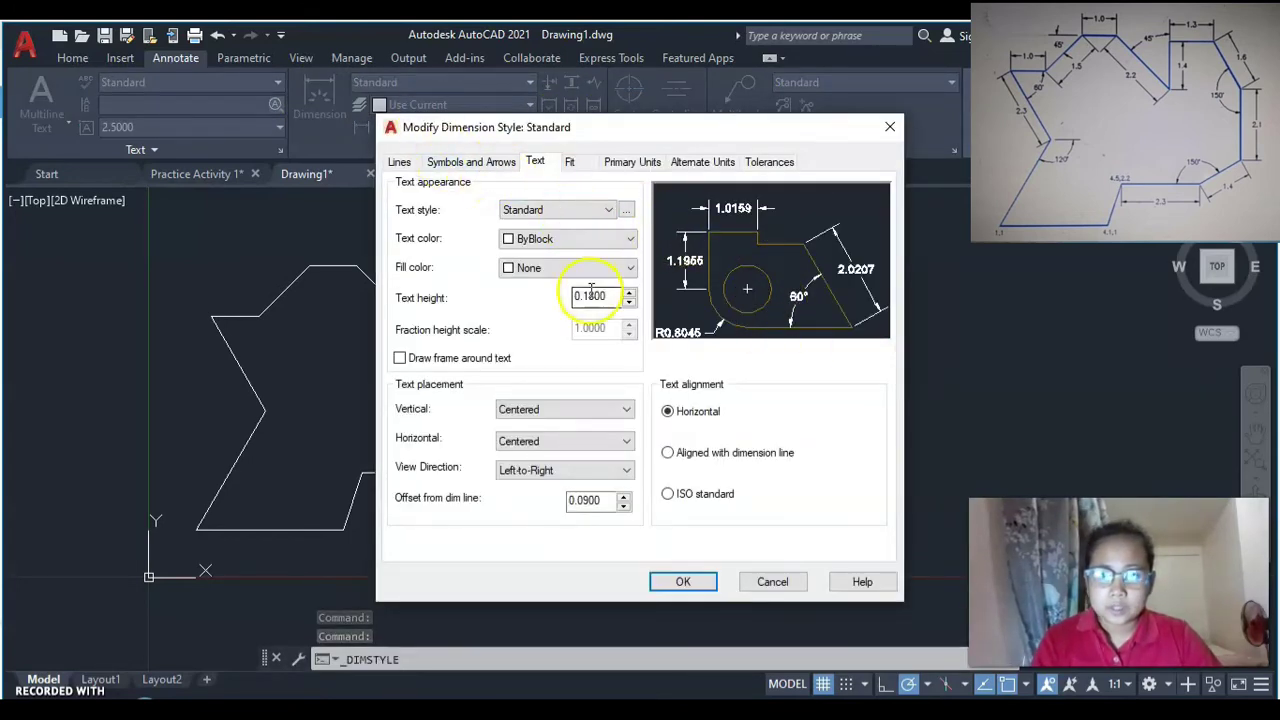
pyautogui.click(605, 296)
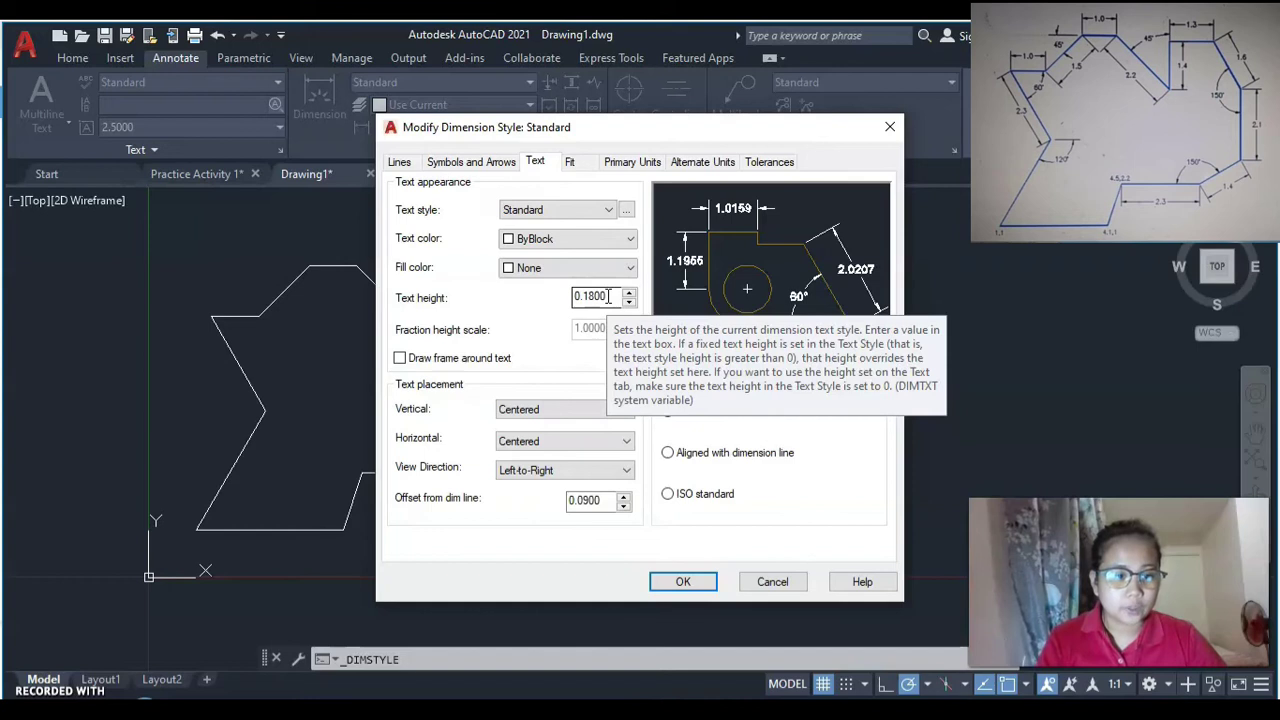
pyautogui.doubleClick(606, 296)
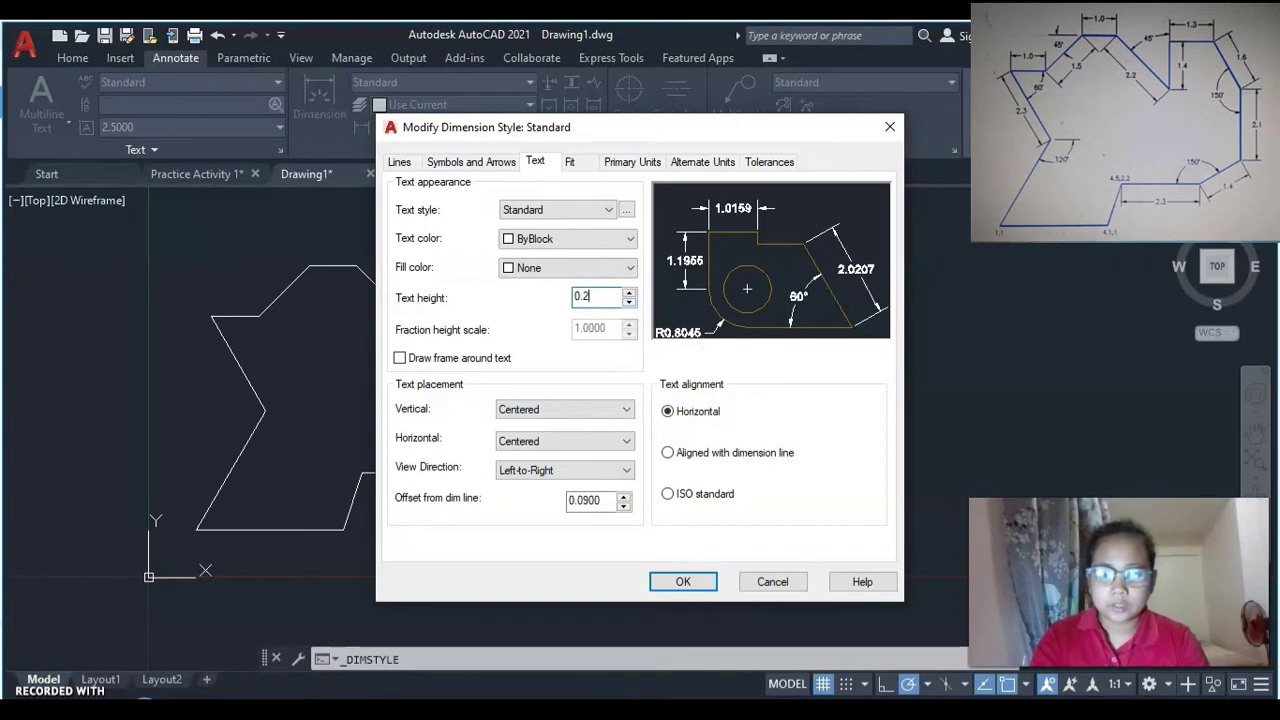
pyautogui.write('25')
pyautogui.press('Tab')
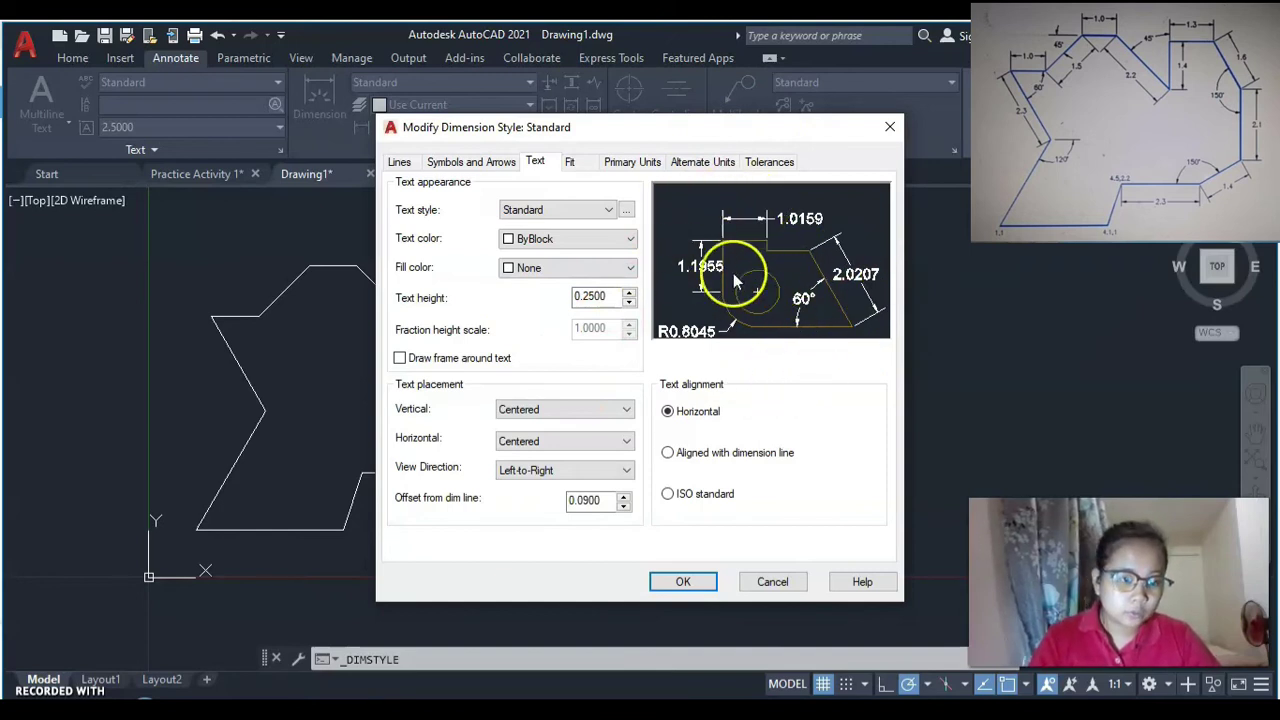
pyautogui.click(690, 590)
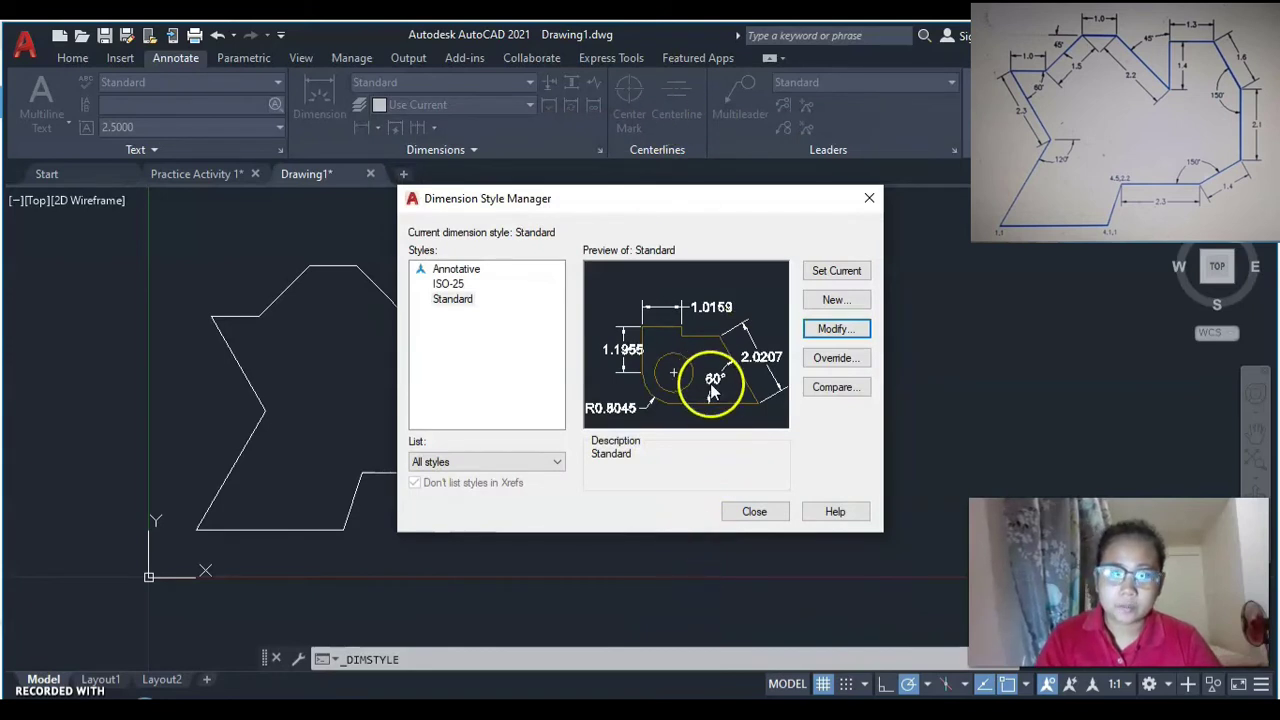
pyautogui.click(777, 514)
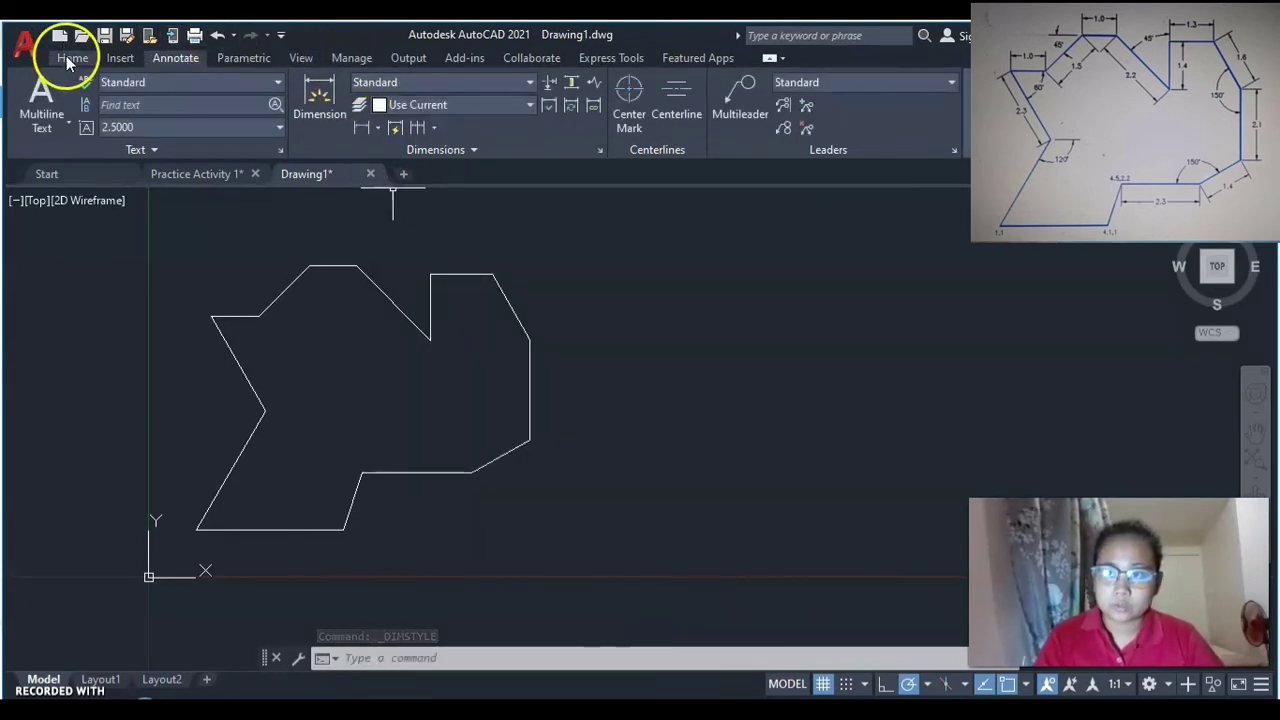
# Add a linear dimension to the horizontal segment starting at 4.5,2.2, with the dimension line about 0.3 units below it.
pyautogui.click(69, 59)
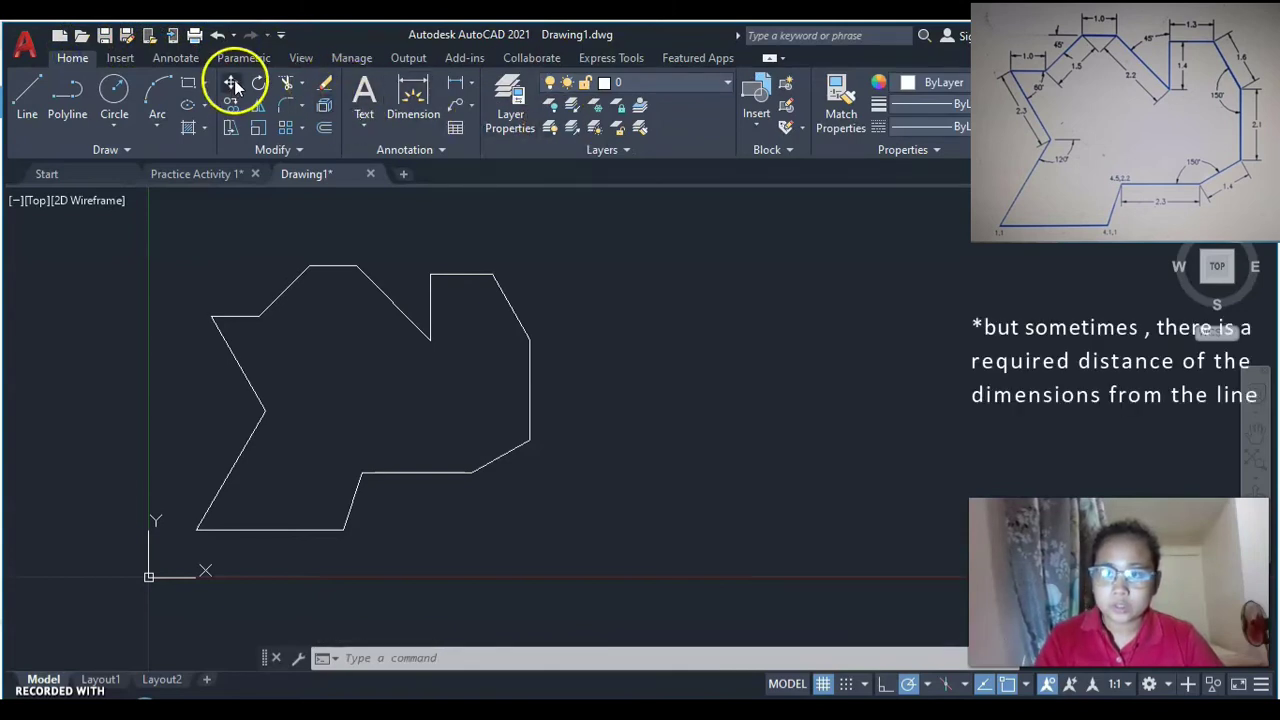
pyautogui.click(472, 85)
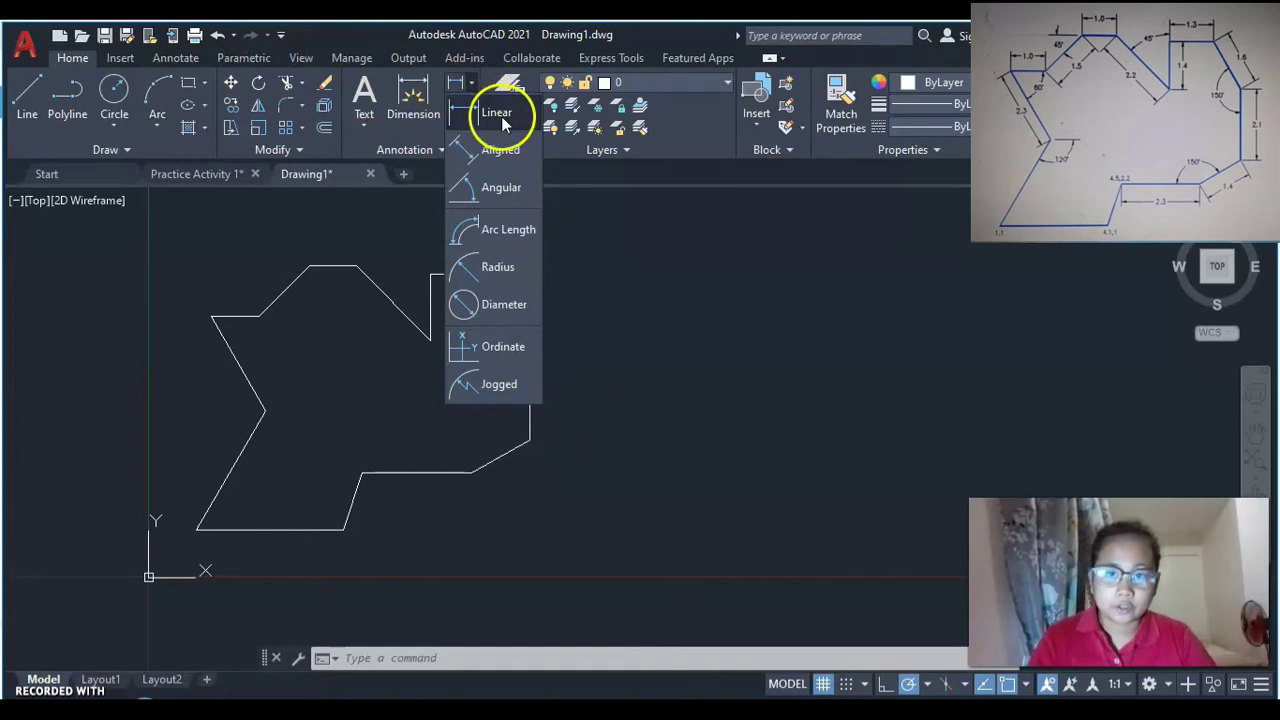
pyautogui.click(492, 112)
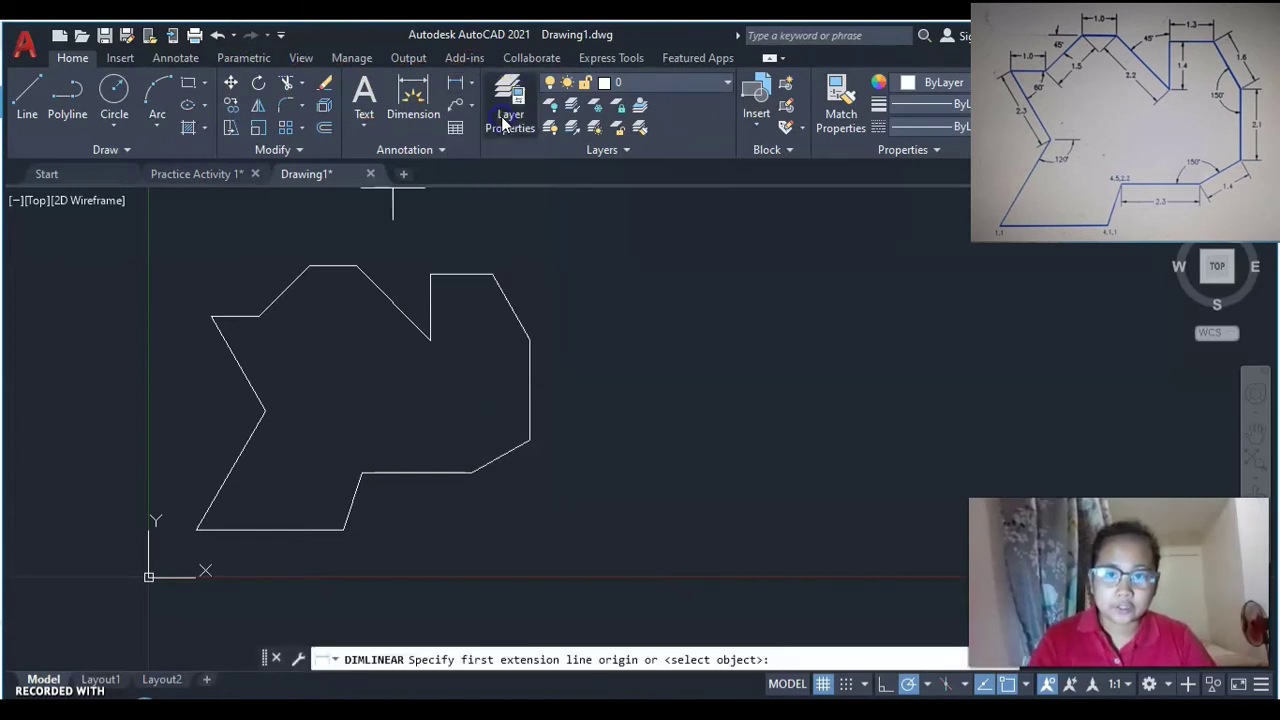
pyautogui.click(362, 472)
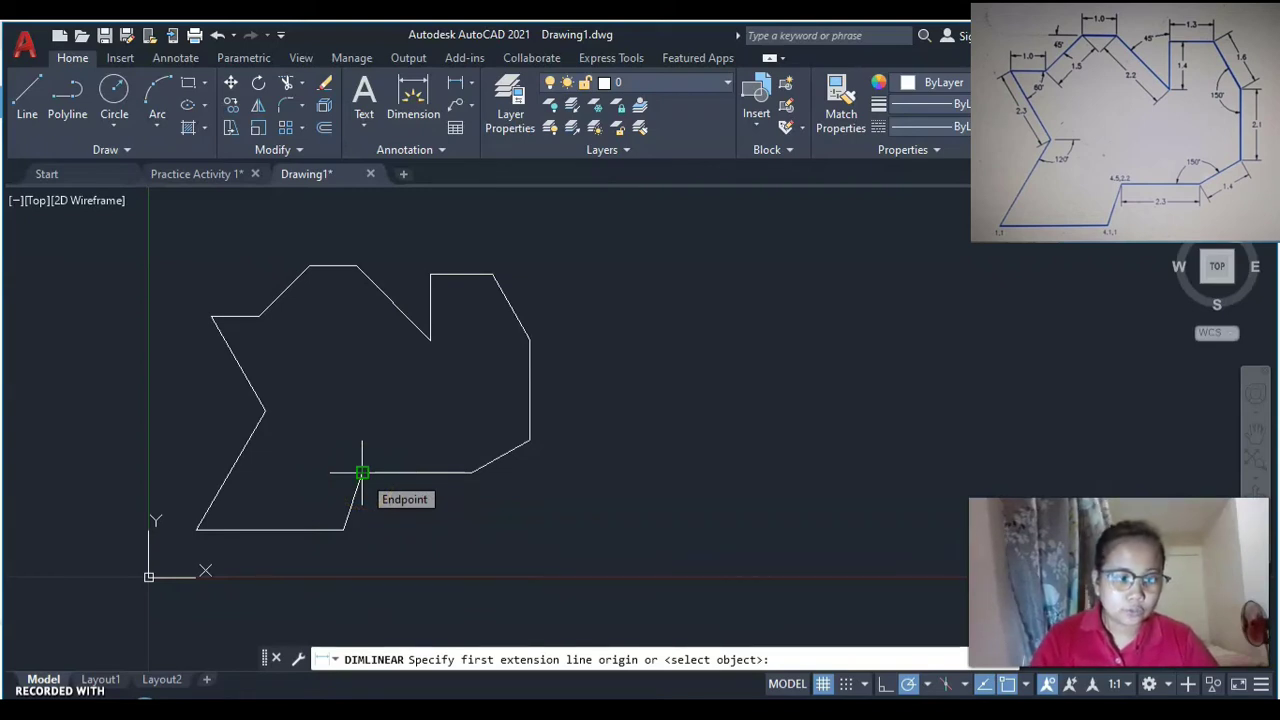
pyautogui.click(362, 472)
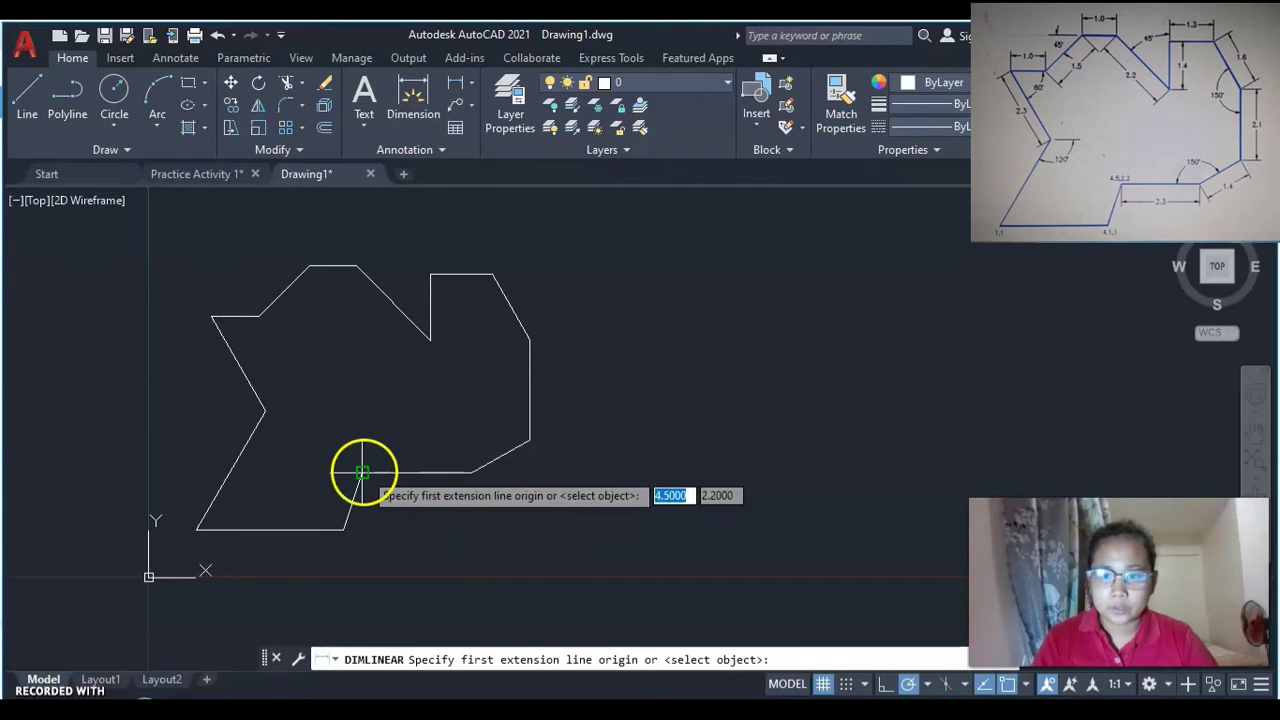
pyautogui.click(362, 472)
pyautogui.click(472, 474)
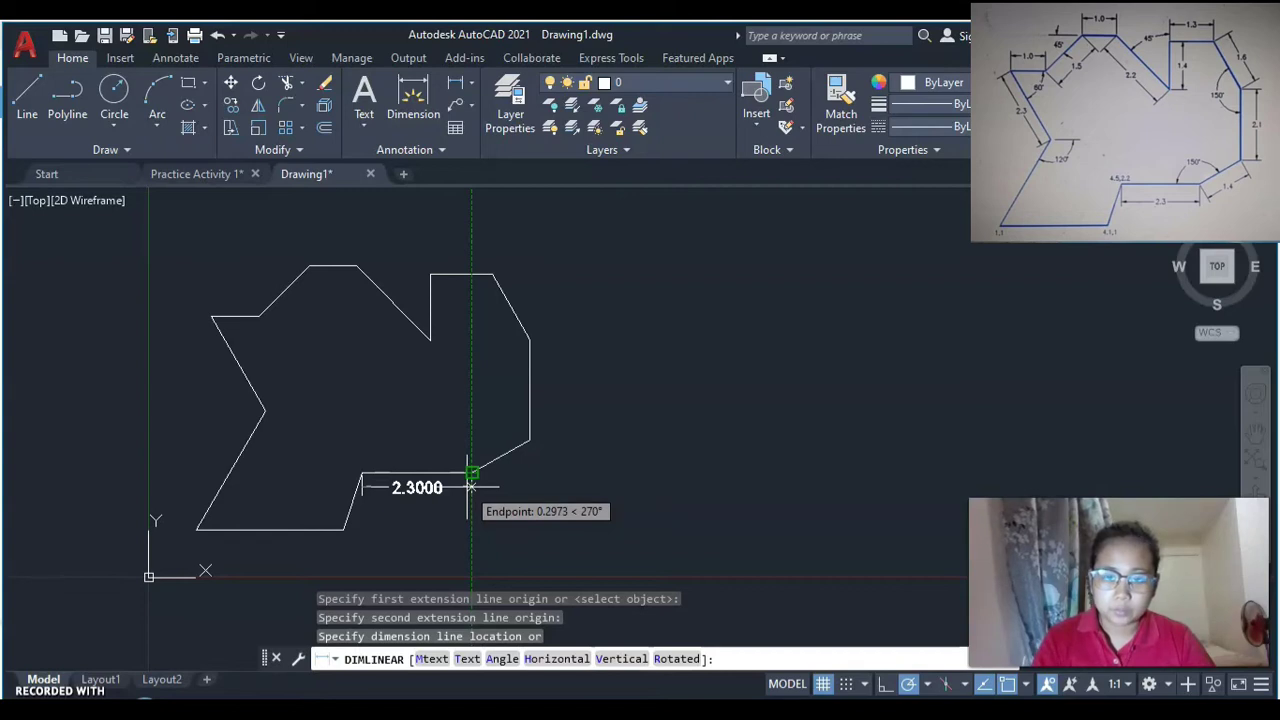
pyautogui.click(468, 487)
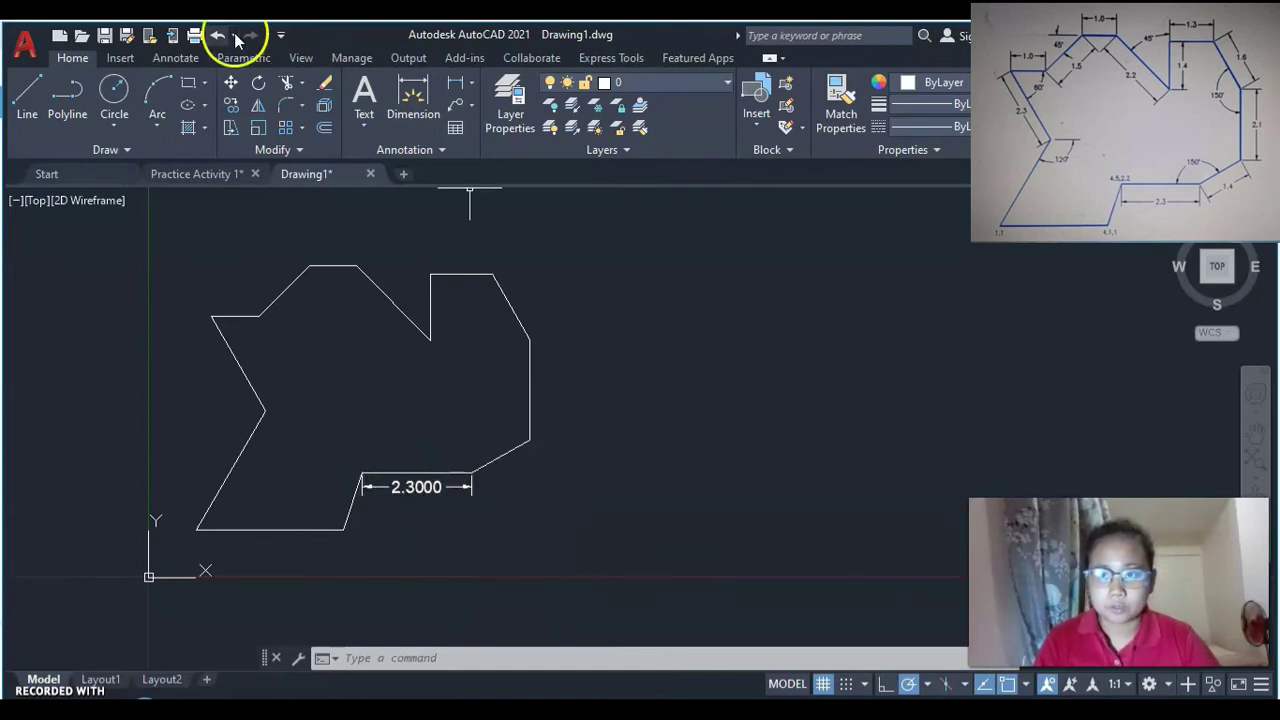
# Modify the Standard dimension style so its linear dimensions use a precision of 0.0.
pyautogui.click(184, 61)
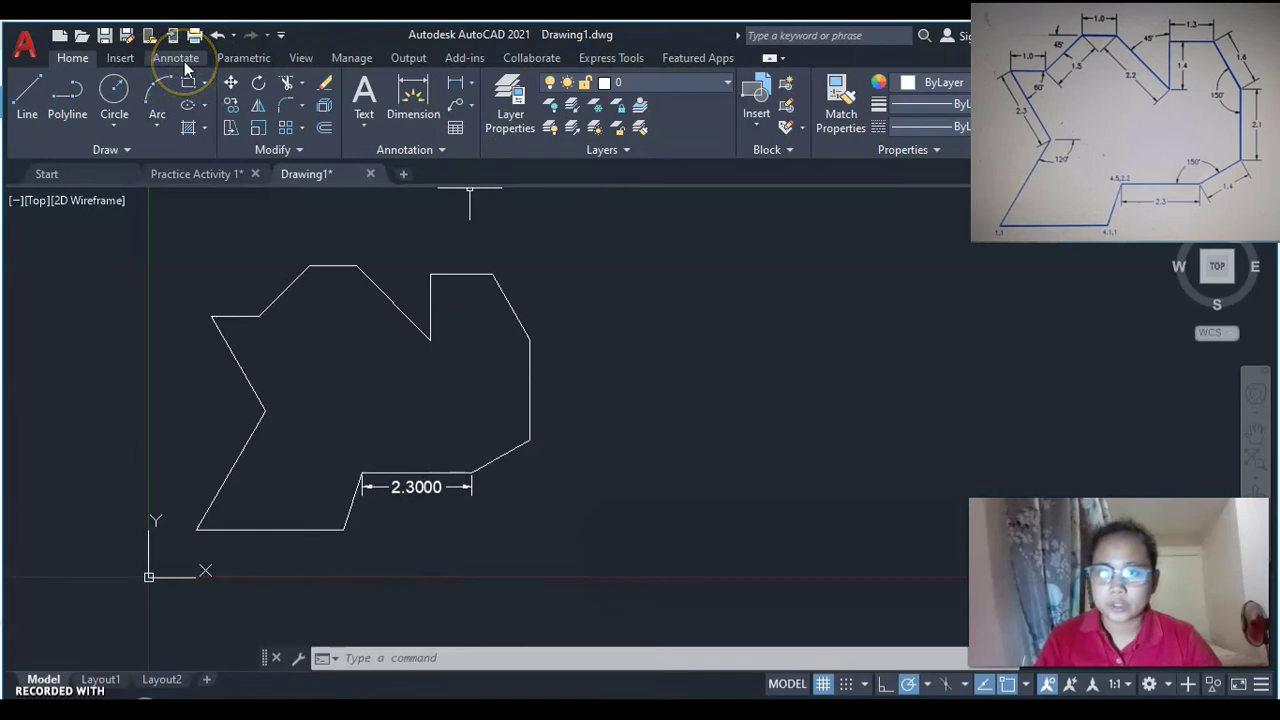
pyautogui.click(530, 84)
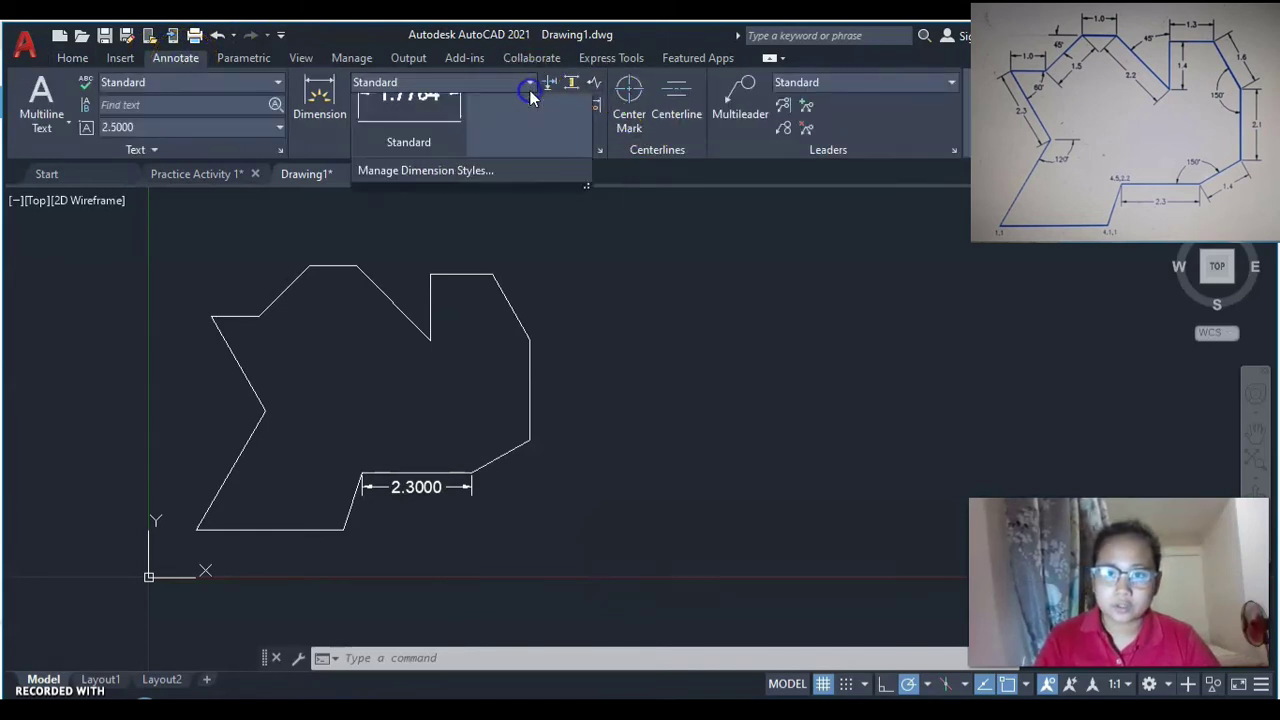
pyautogui.click(495, 286)
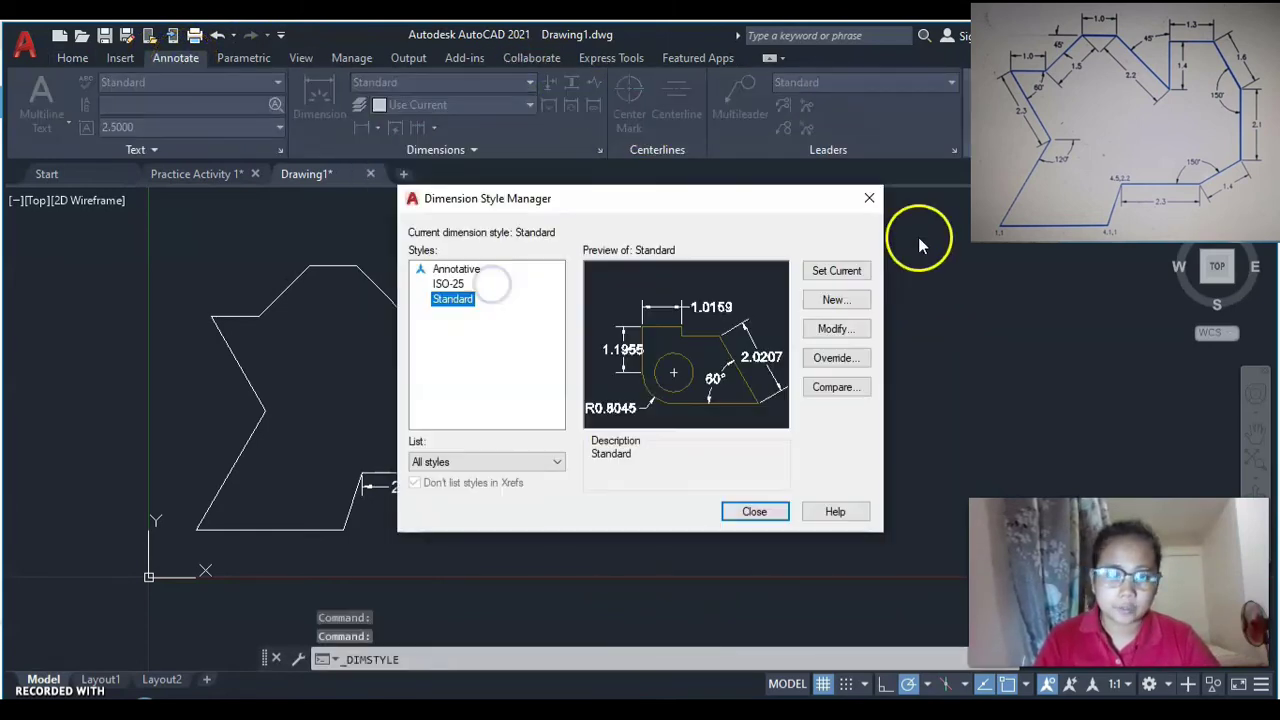
pyautogui.click(830, 333)
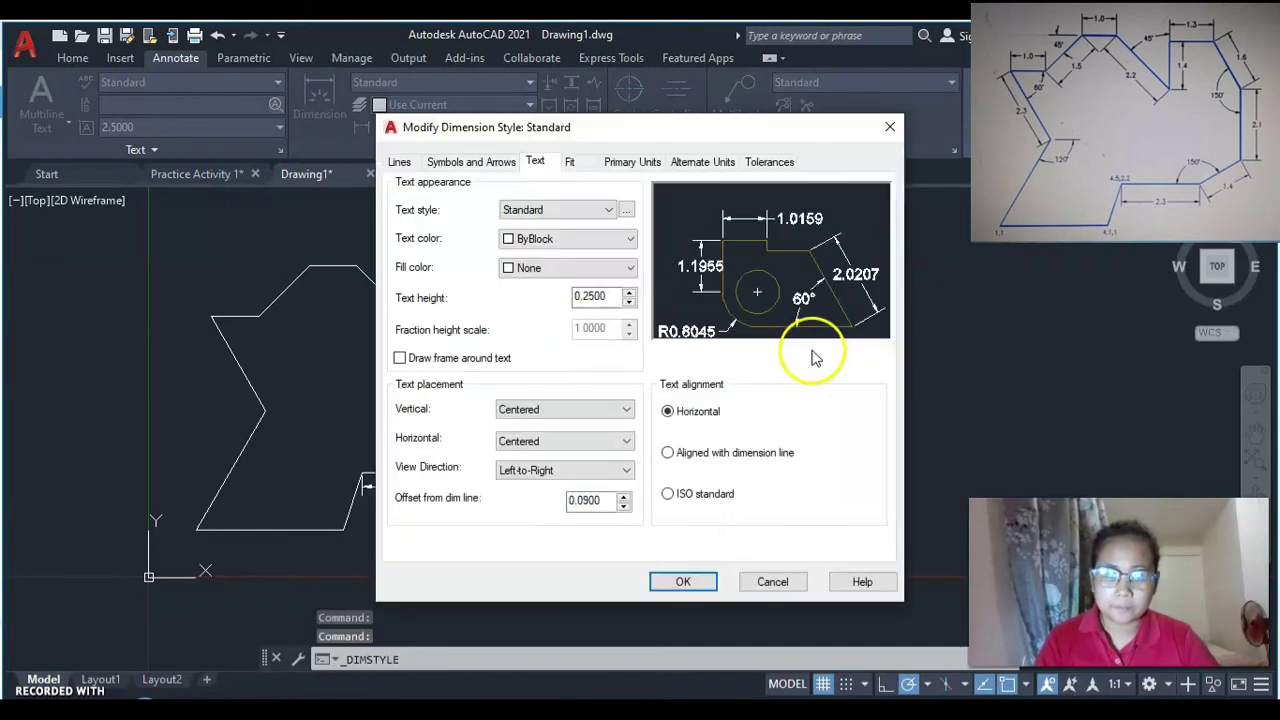
pyautogui.click(648, 168)
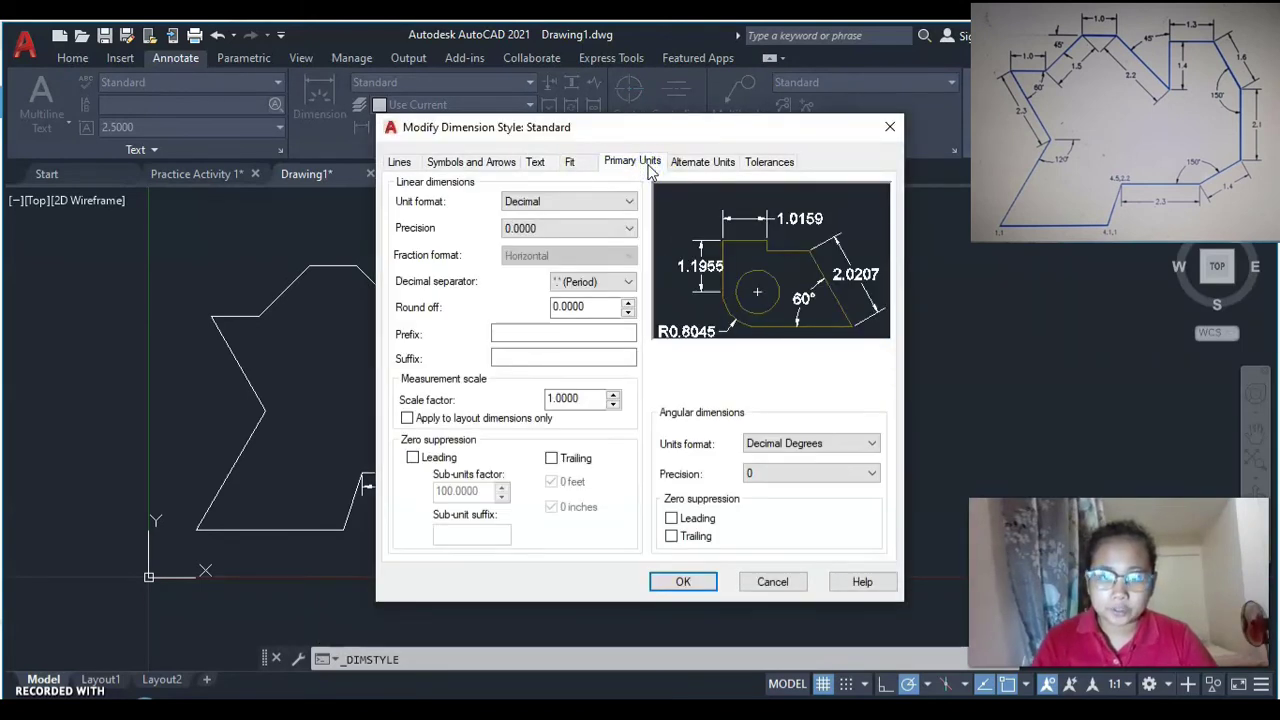
pyautogui.click(575, 228)
pyautogui.click(555, 257)
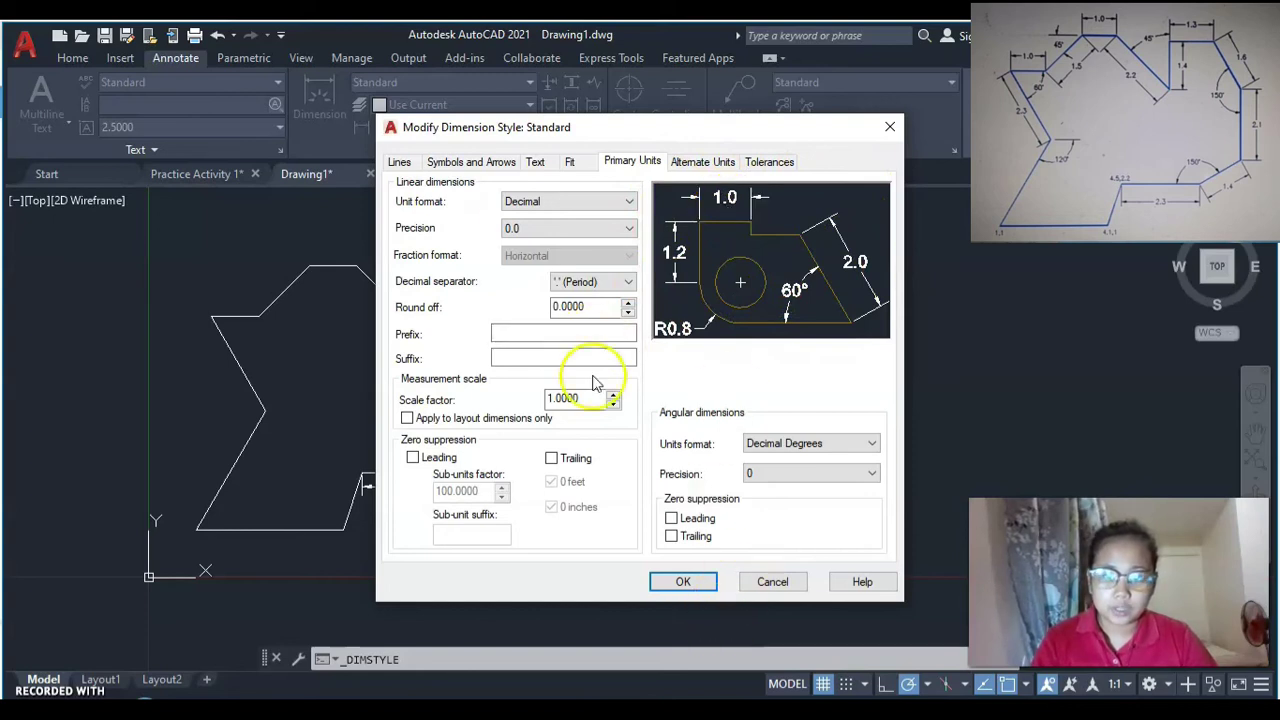
# Set the Standard style's dimension text height to 0.15, apply the style changes and close the style manager.
pyautogui.click(537, 162)
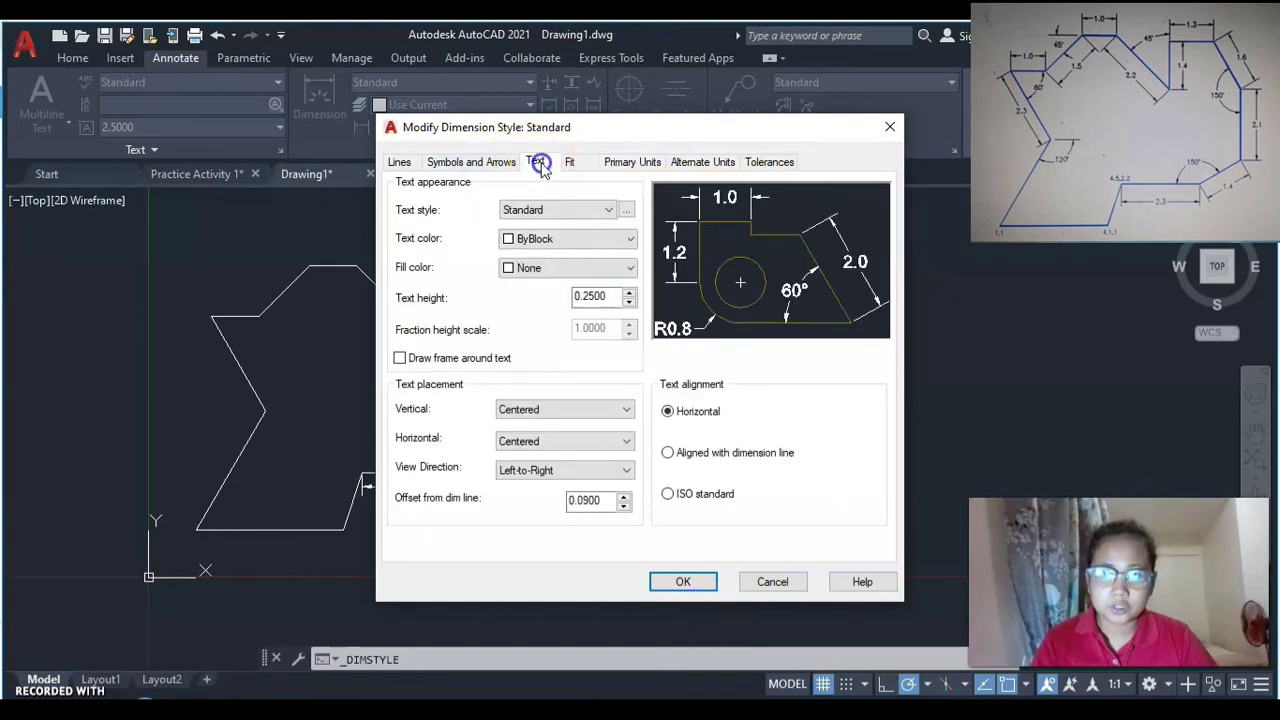
pyautogui.click(593, 298)
pyautogui.press('BackSpace')
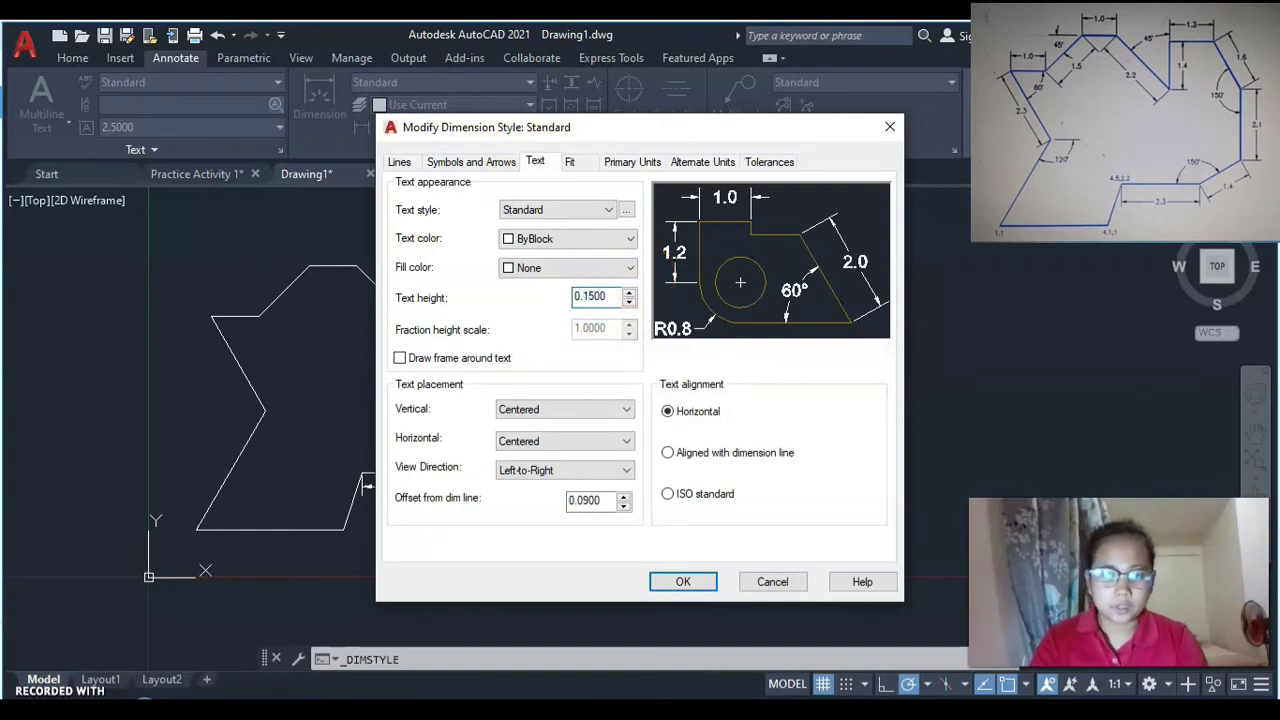
pyautogui.click(683, 582)
pyautogui.click(765, 518)
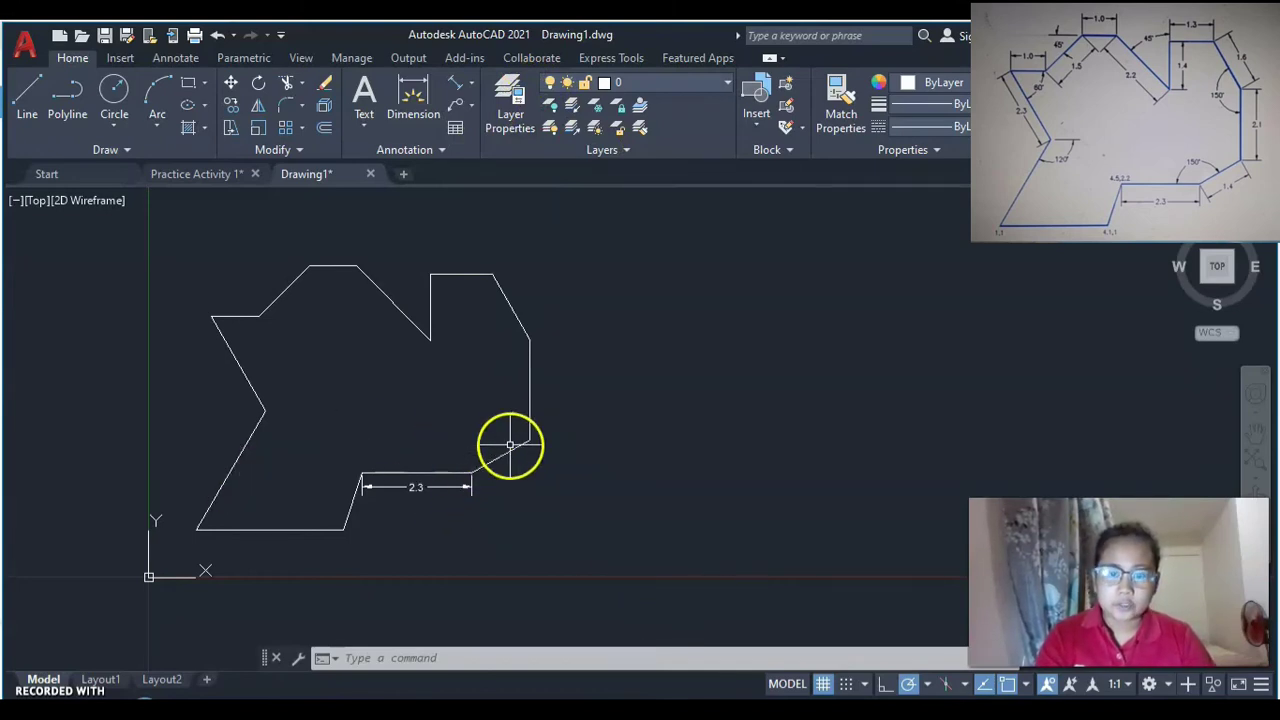
# Add an aligned dimension to the short lower-right sloping segment, with the dimension line about 0.3 units outside the outline.
pyautogui.click(470, 83)
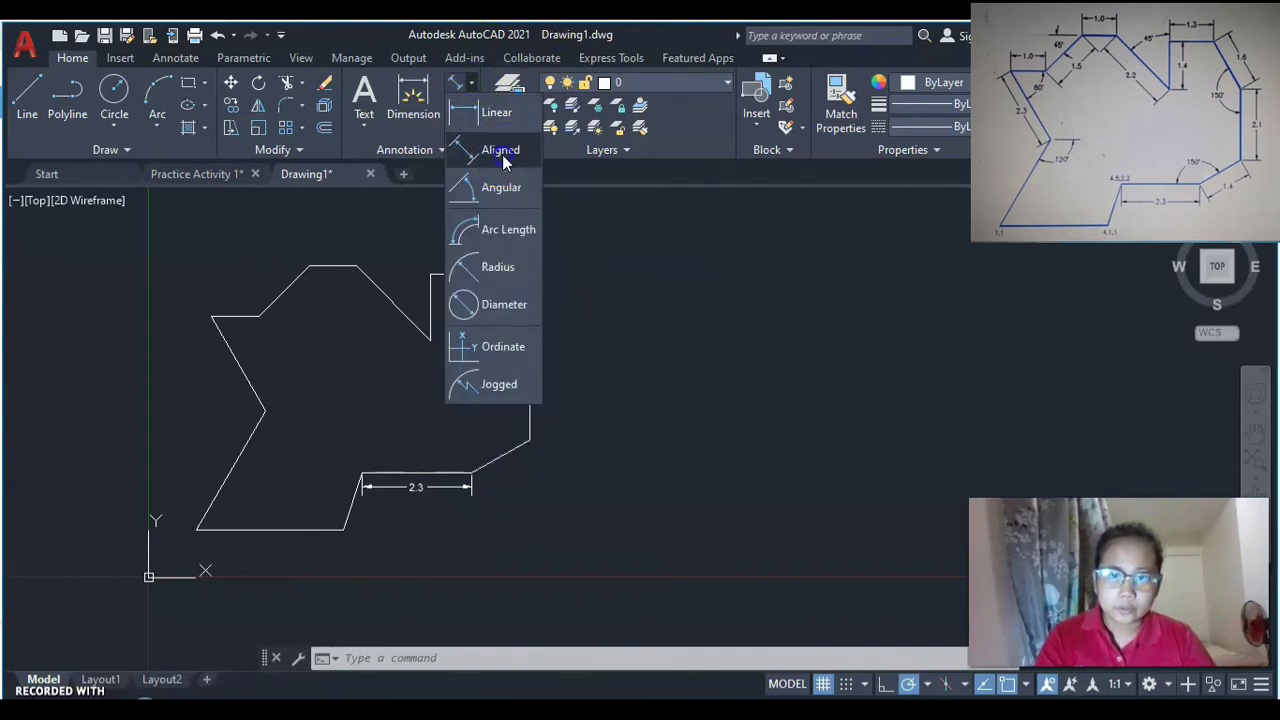
pyautogui.click(502, 154)
pyautogui.click(472, 473)
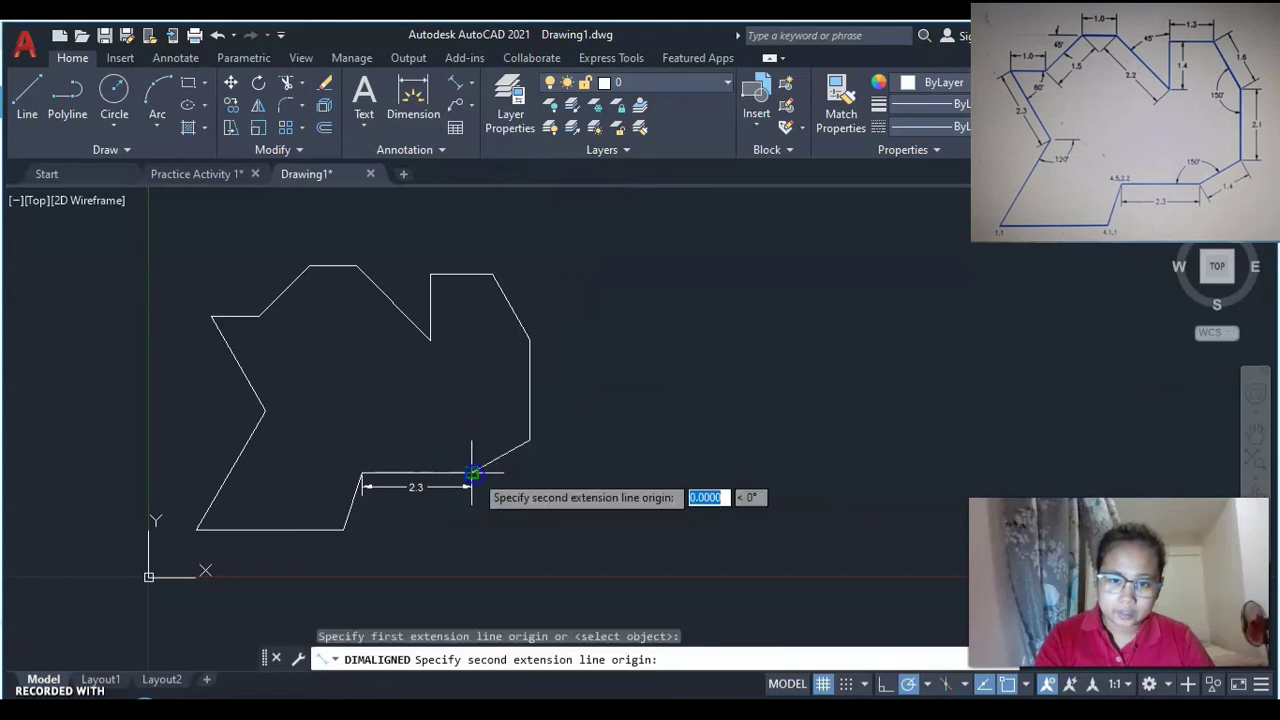
pyautogui.click(529, 440)
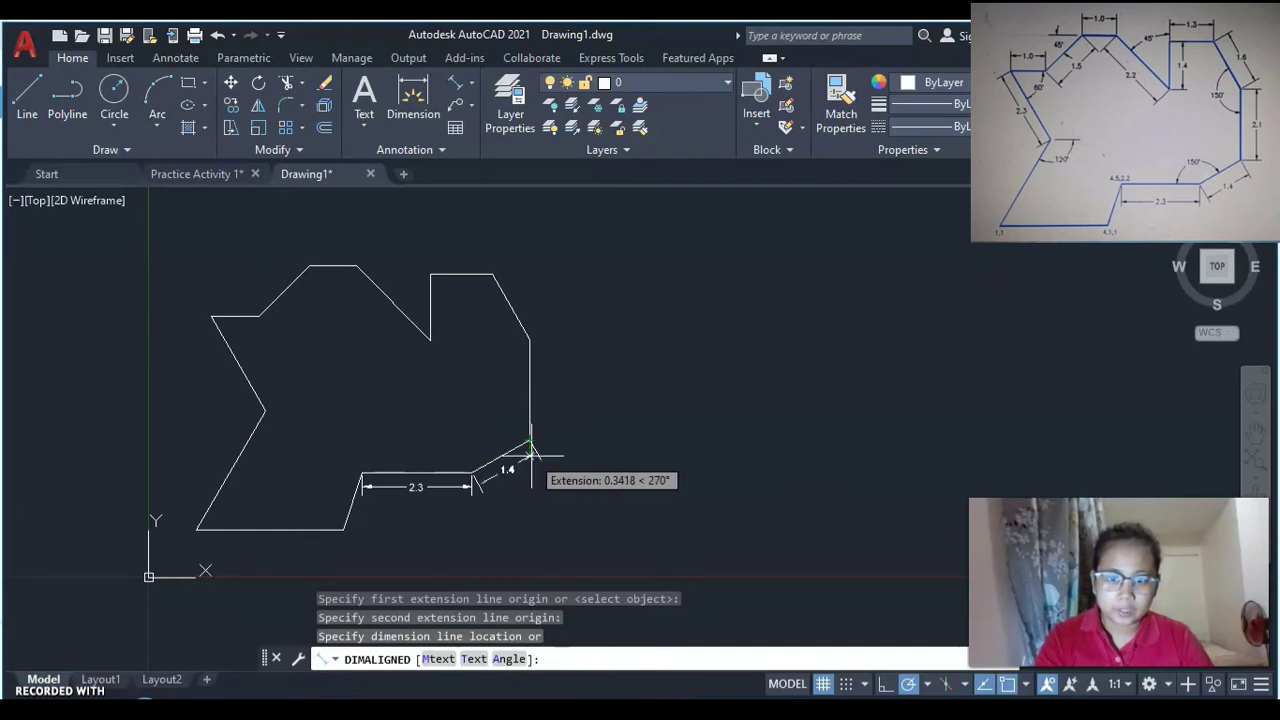
pyautogui.click(531, 455)
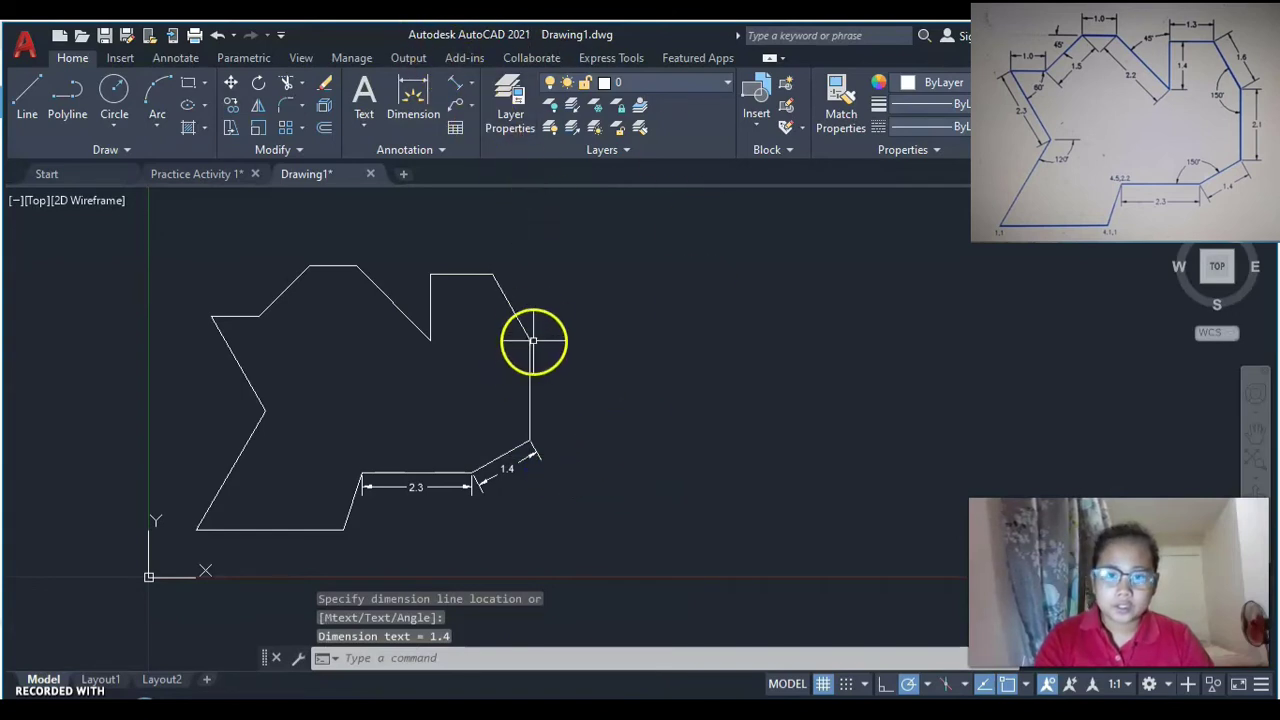
# Add a vertical linear dimension to the outline's far-right vertical segment, with the dimension line outside to its right.
pyautogui.click(471, 84)
pyautogui.click(497, 118)
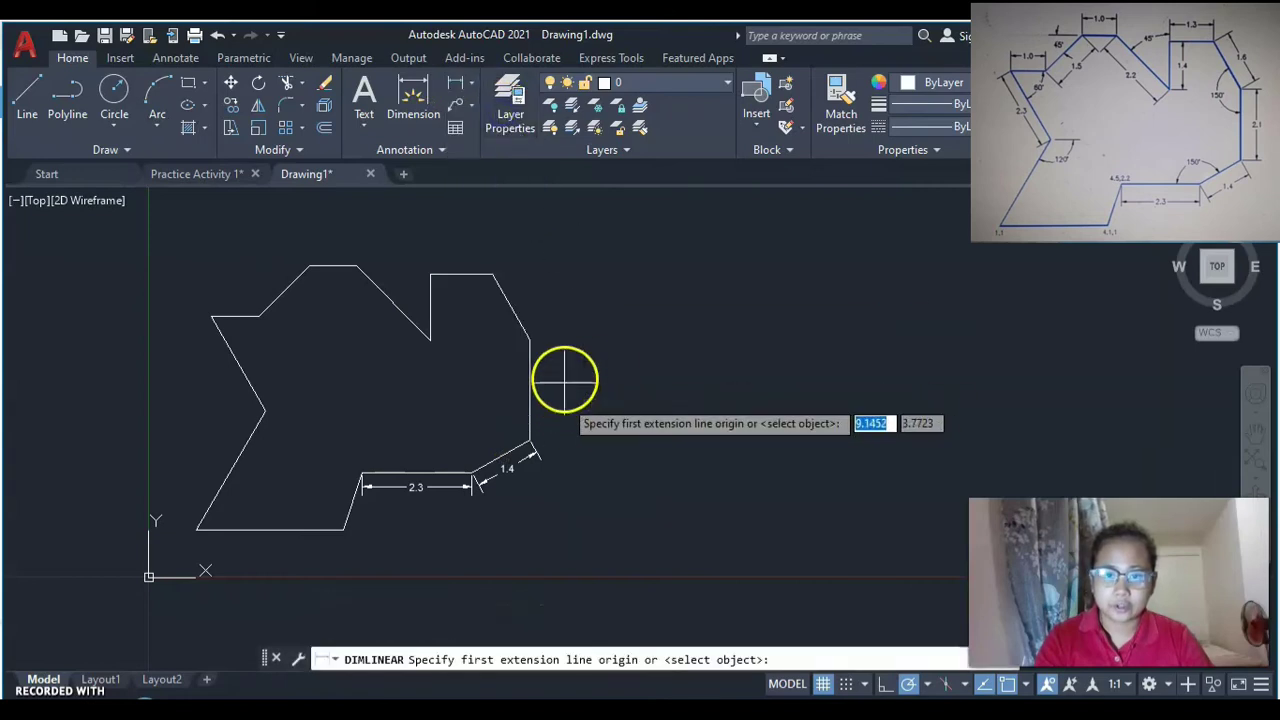
pyautogui.click(529, 341)
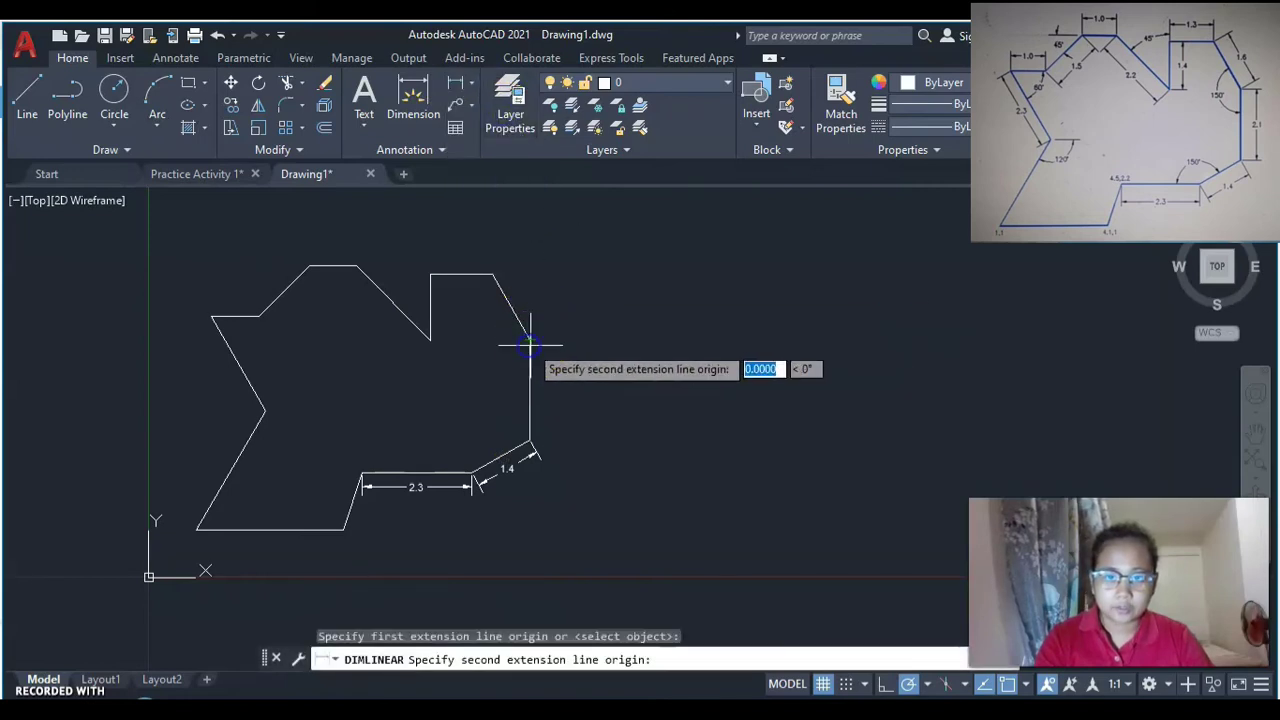
pyautogui.click(529, 440)
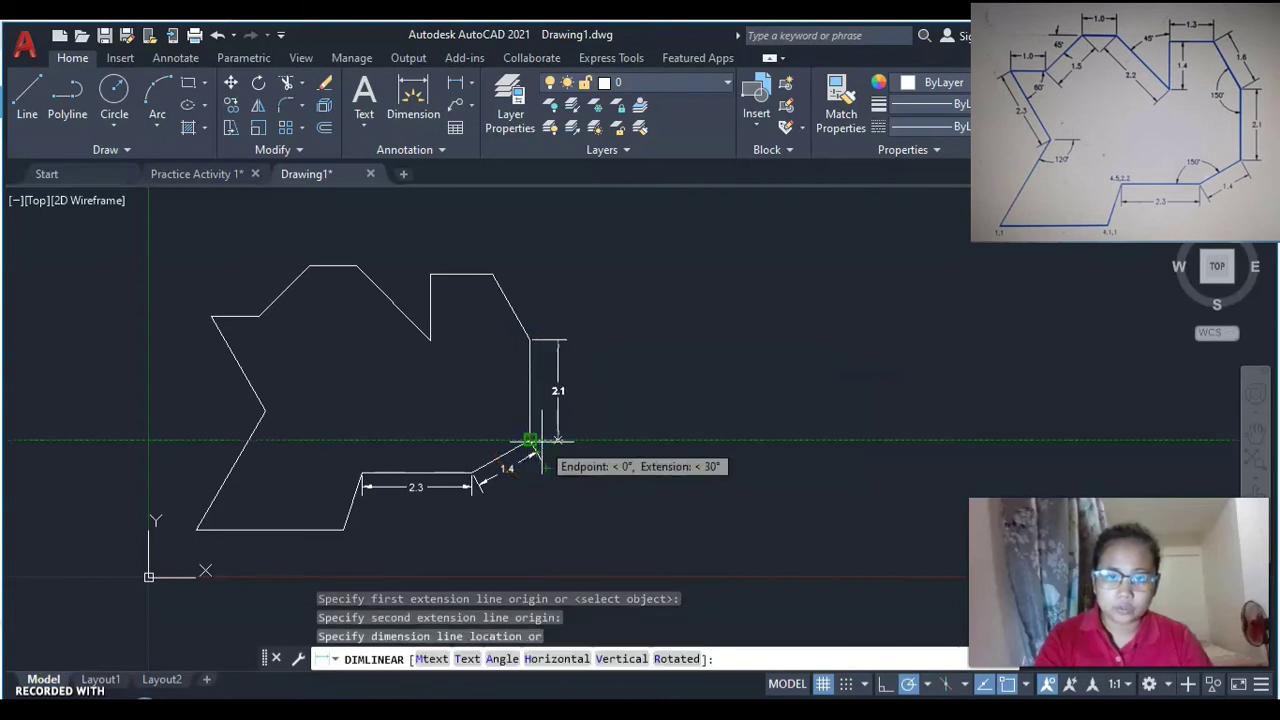
pyautogui.click(543, 440)
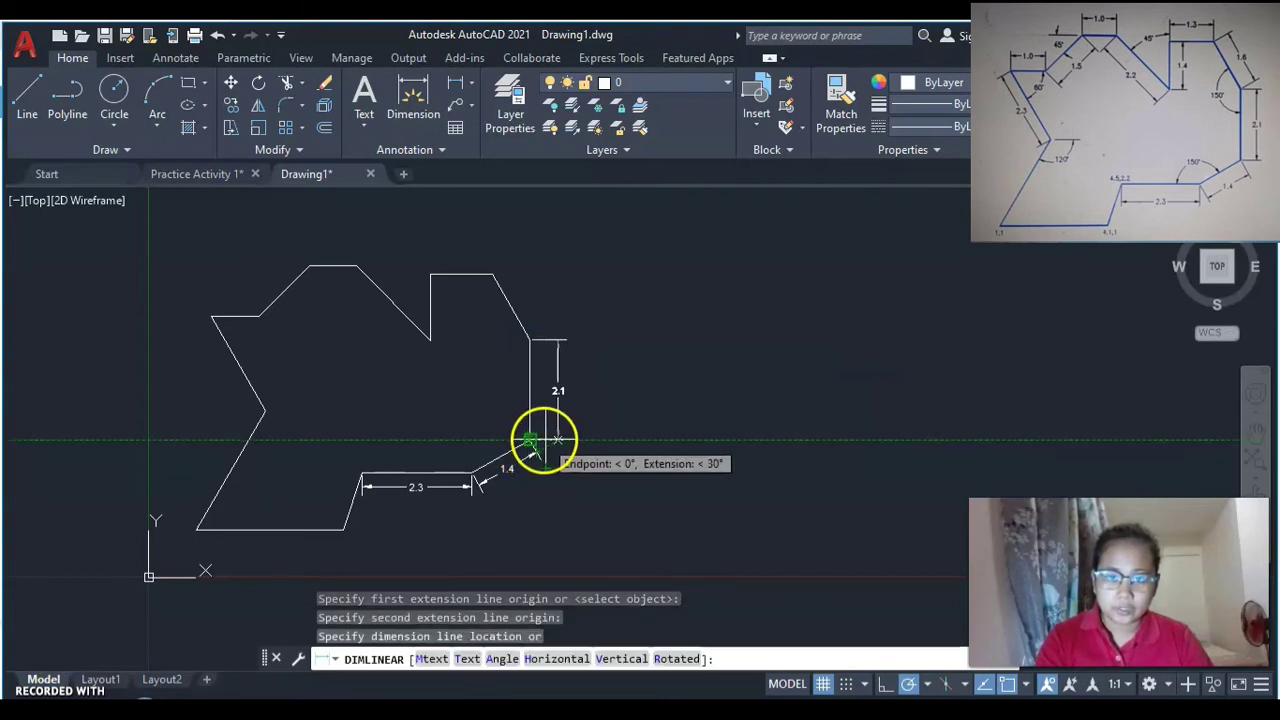
pyautogui.click(556, 440)
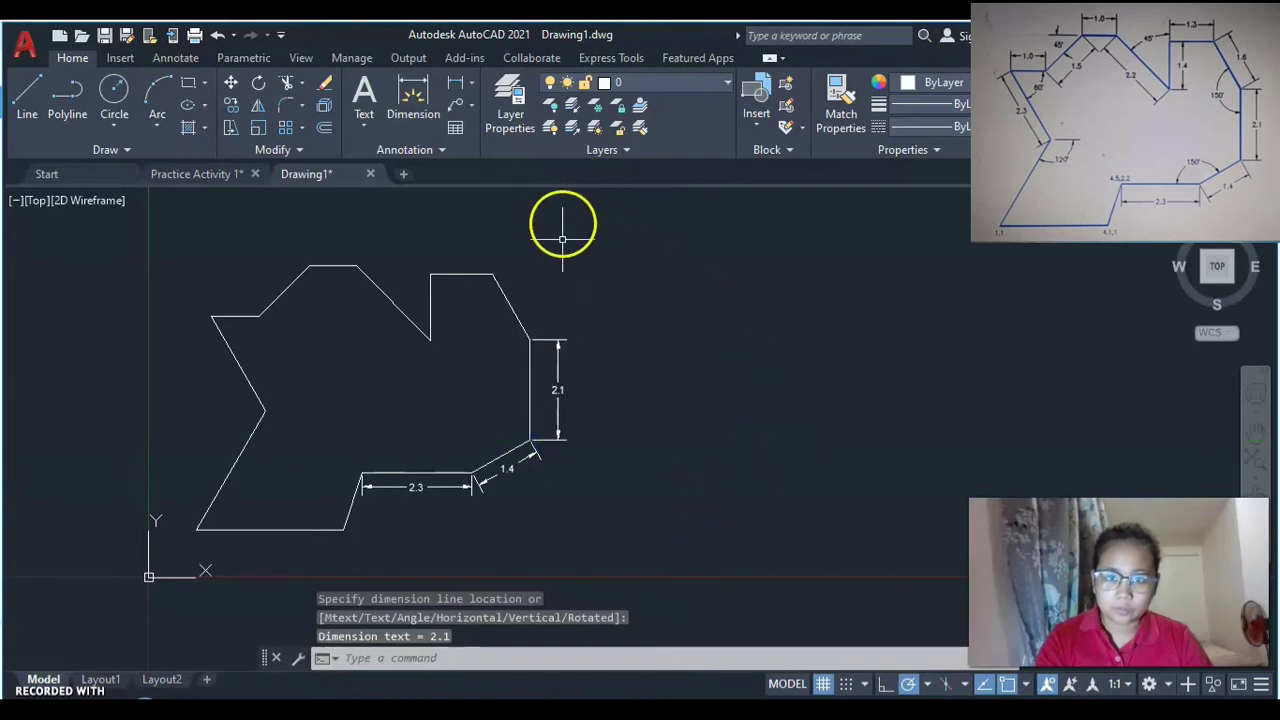
# Add an aligned dimension to the upper-right sloping segment, with the dimension line outside the outline.
pyautogui.click(471, 83)
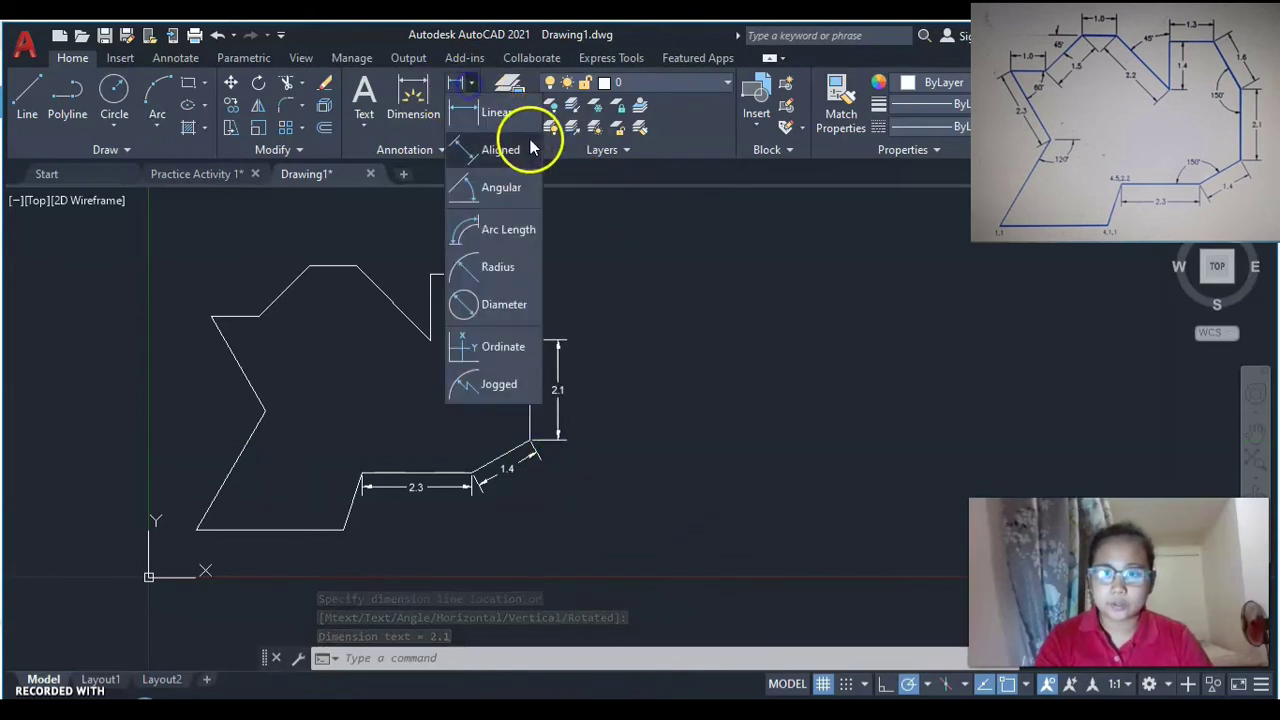
pyautogui.click(521, 146)
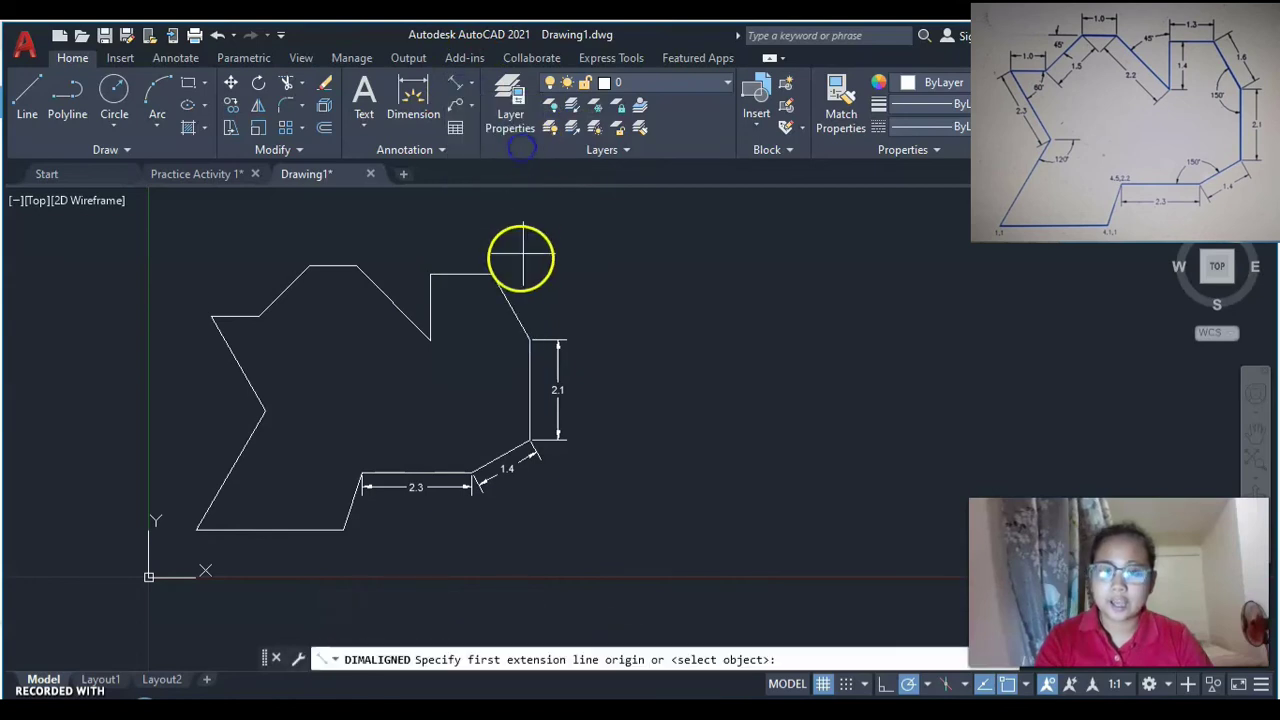
pyautogui.click(530, 340)
pyautogui.click(491, 273)
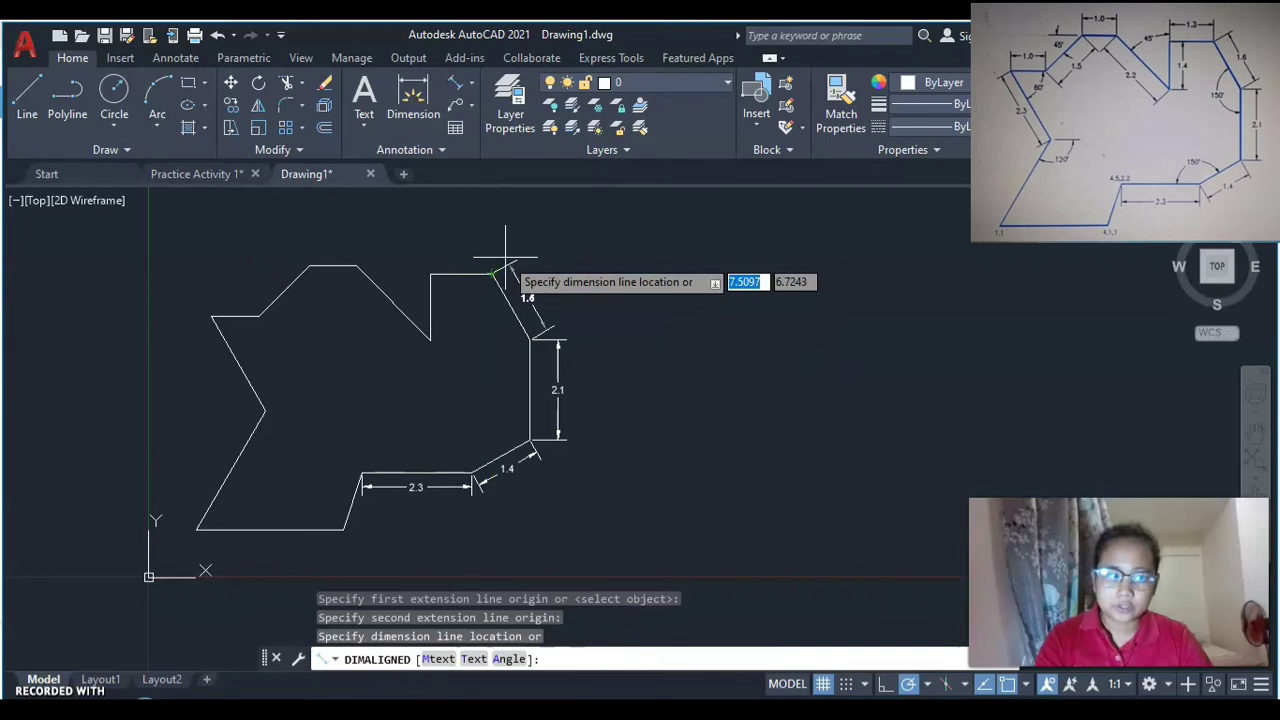
pyautogui.click(505, 258)
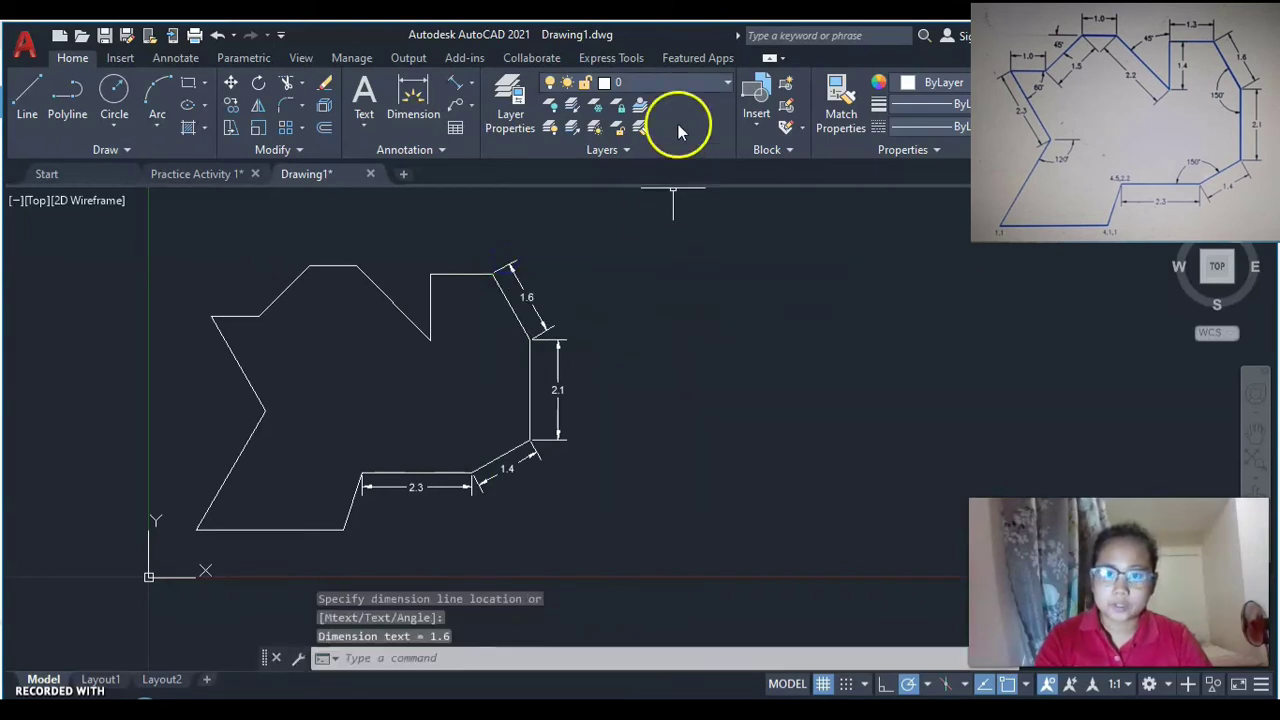
# Add a linear dimension above the upper-right horizontal segment of the outline.
pyautogui.click(471, 85)
pyautogui.click(485, 106)
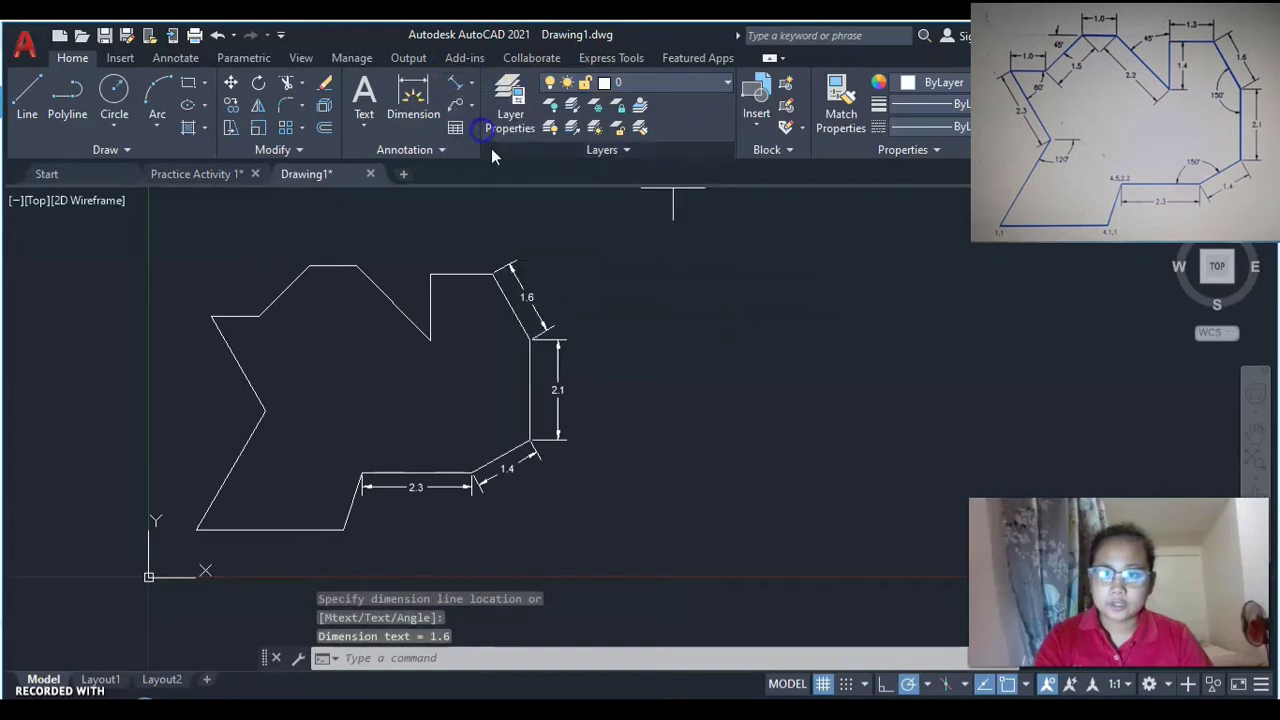
pyautogui.click(491, 273)
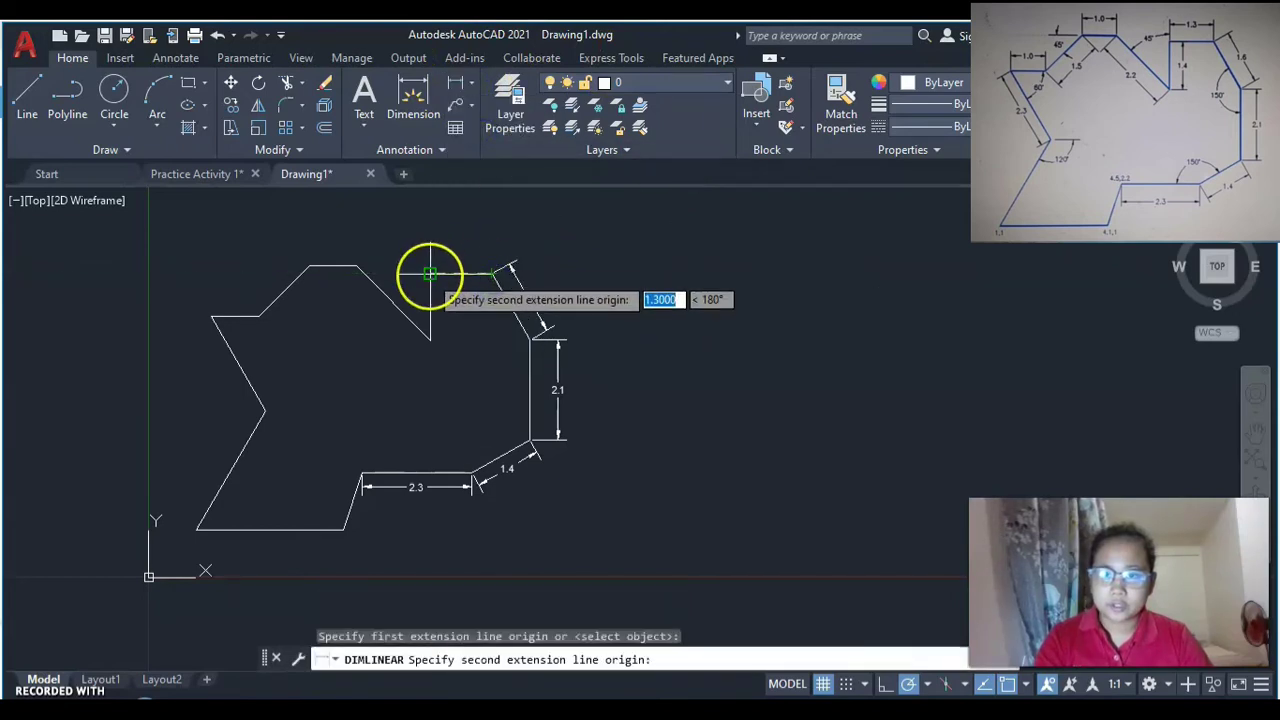
pyautogui.click(430, 273)
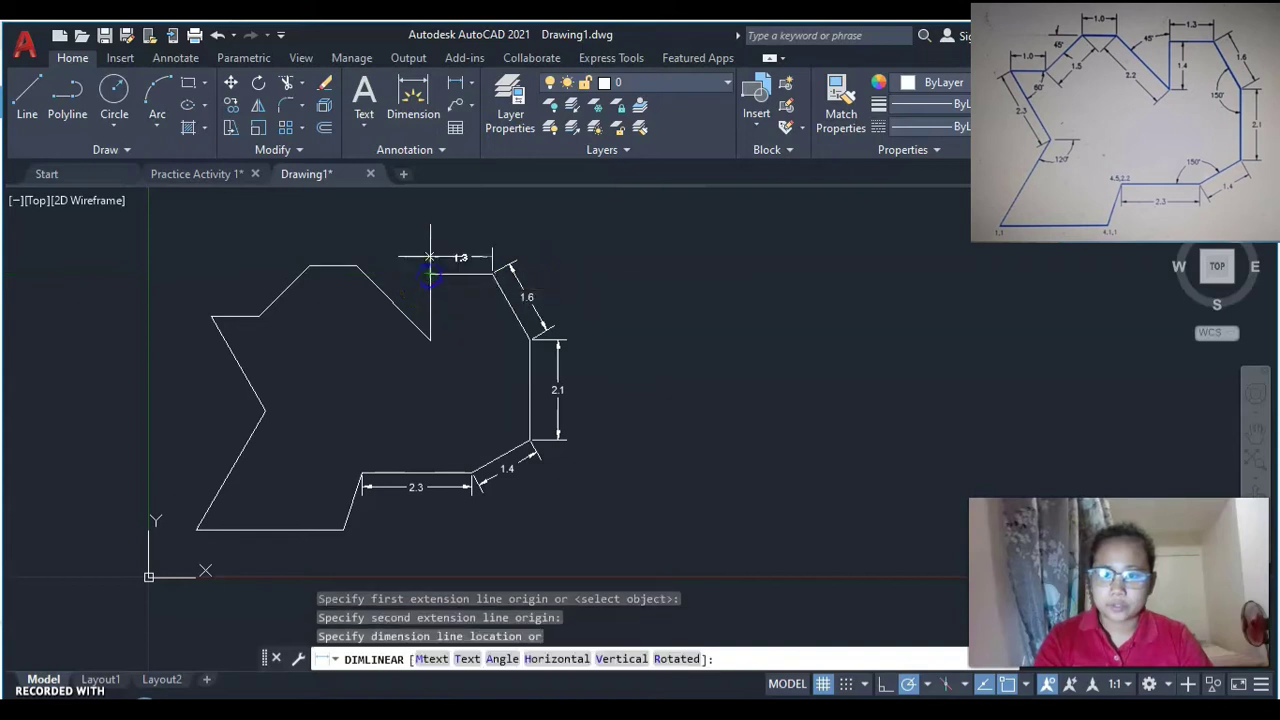
pyautogui.click(490, 257)
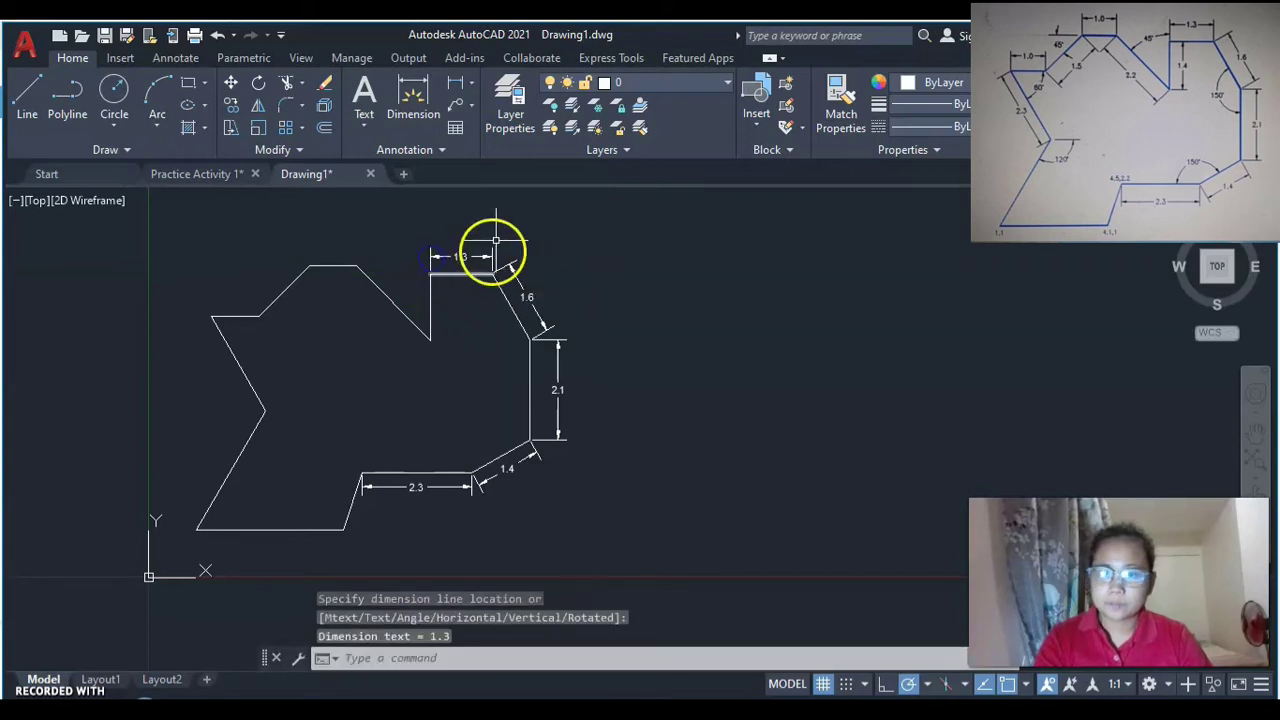
# Add a linear dimension to the vertical side of the upper notch, with the dimension line about 0.3 units to its right.
pyautogui.click(453, 82)
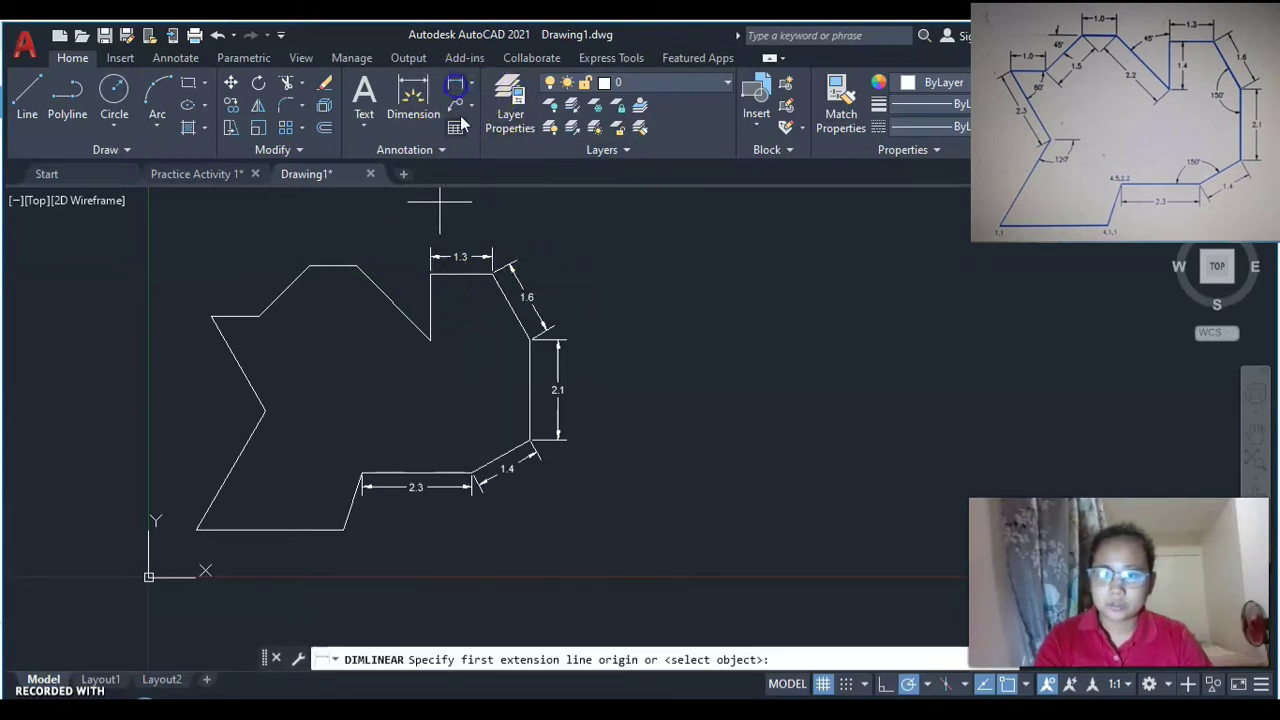
pyautogui.click(430, 272)
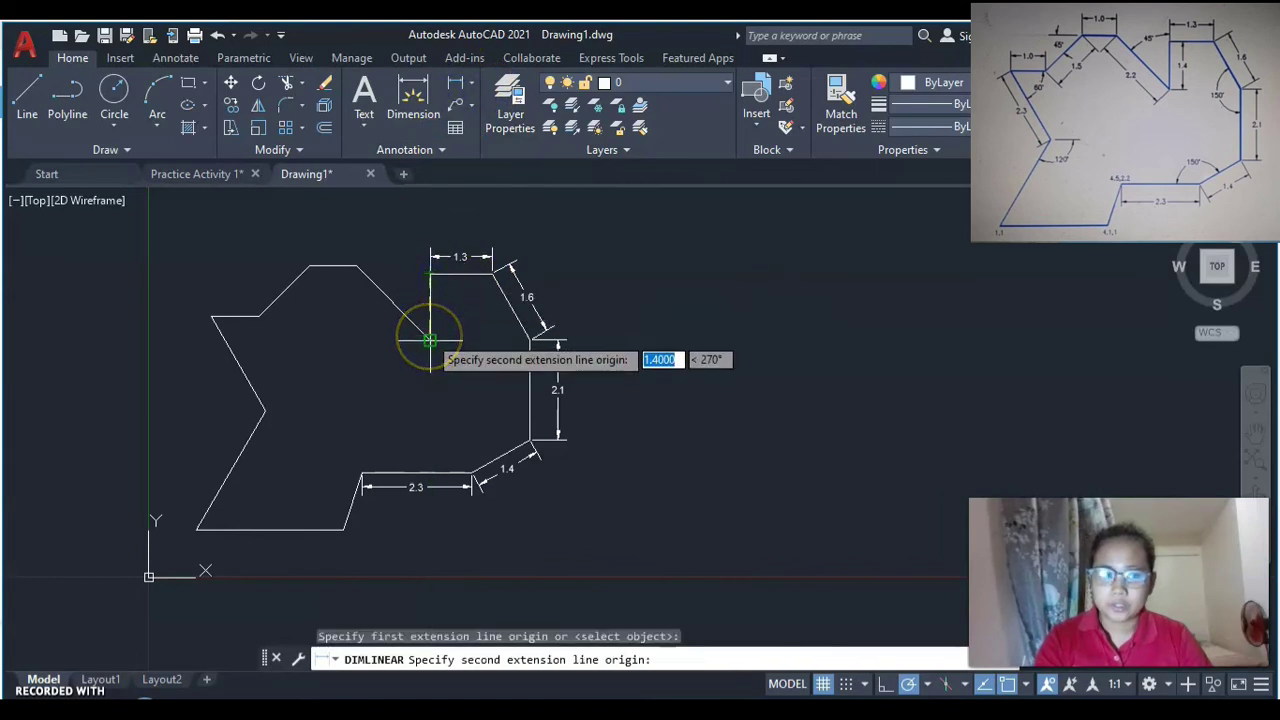
pyautogui.click(430, 341)
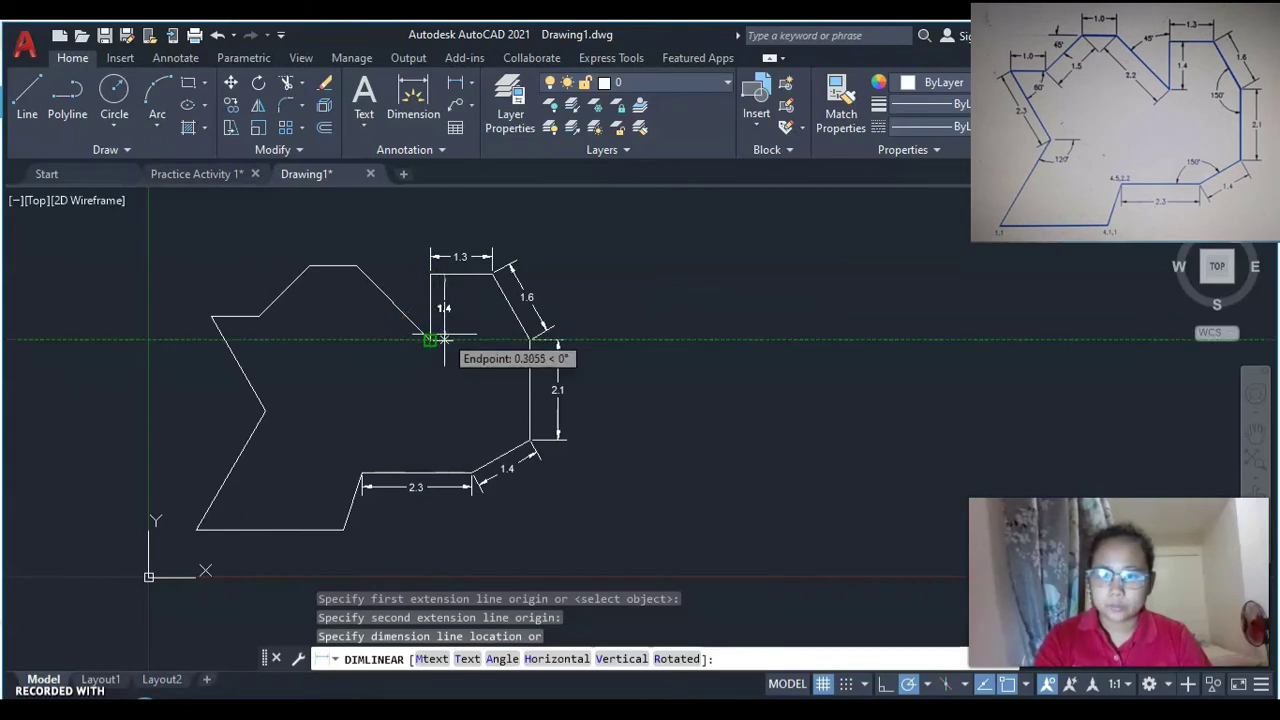
pyautogui.click(444, 337)
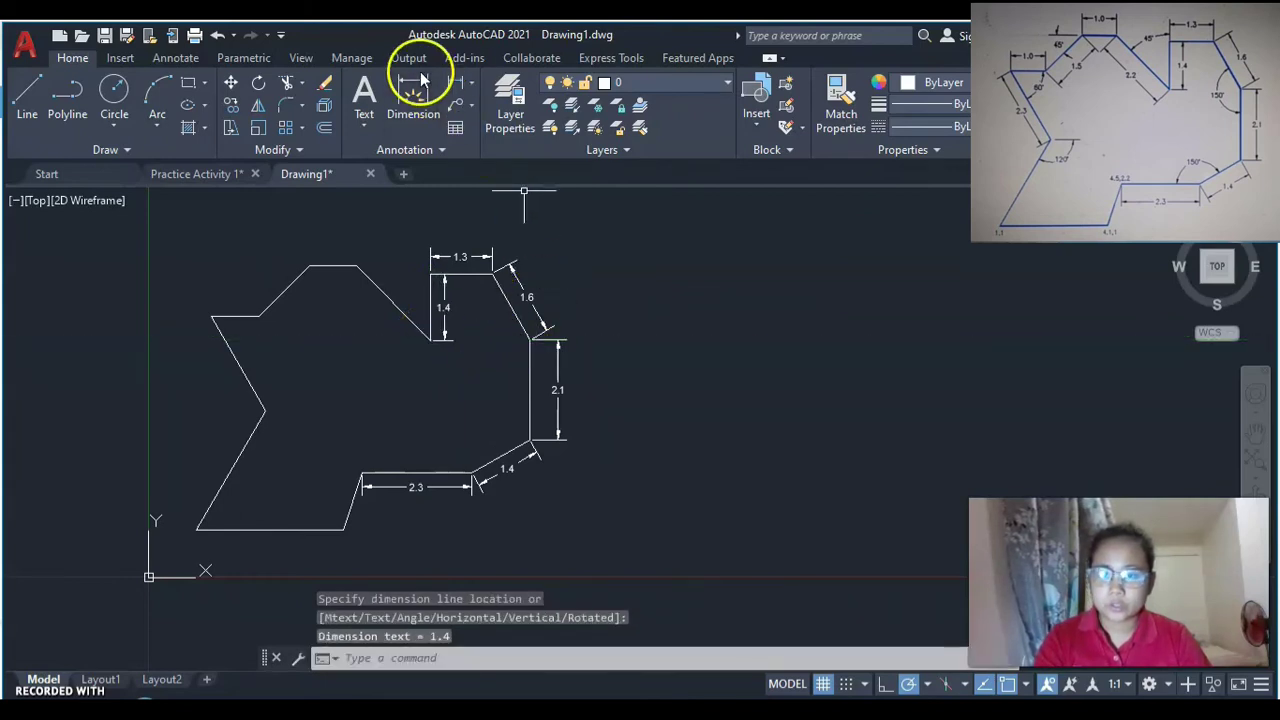
# Add an aligned dimension to the sloping side of the upper notch, with the dimension line inside the outline.
pyautogui.click(472, 86)
pyautogui.click(475, 145)
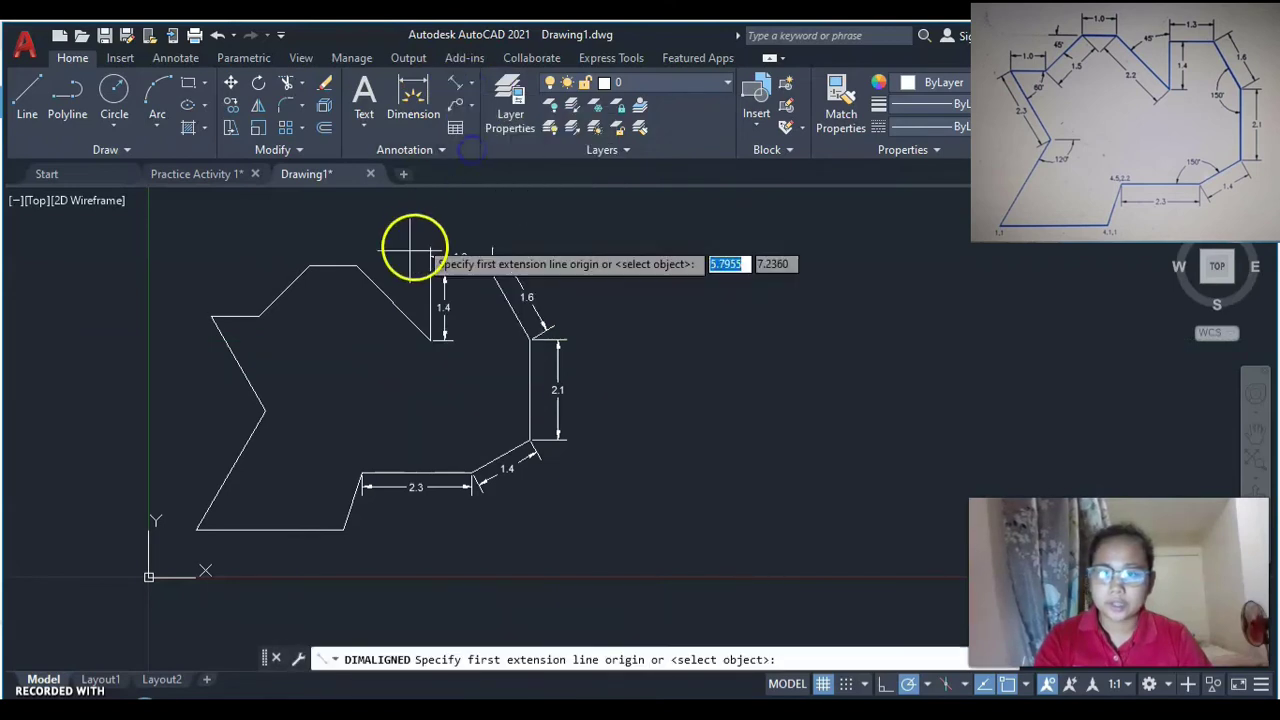
pyautogui.click(355, 266)
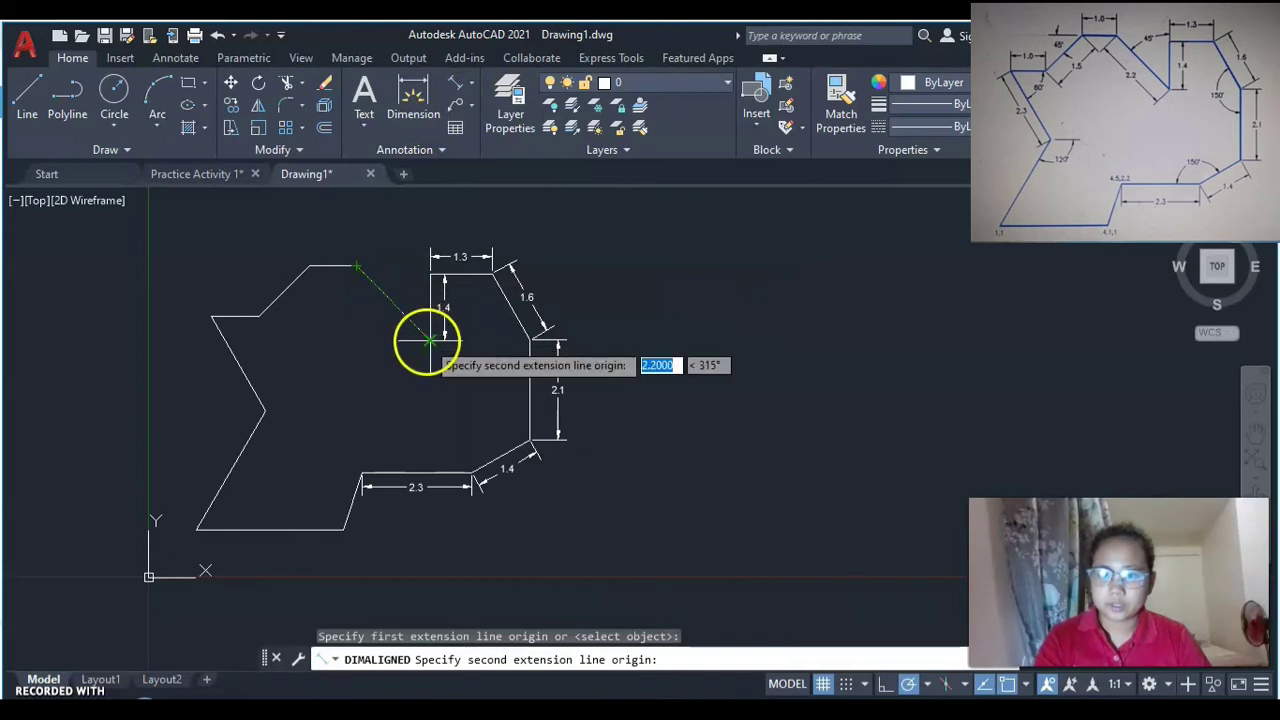
pyautogui.click(428, 341)
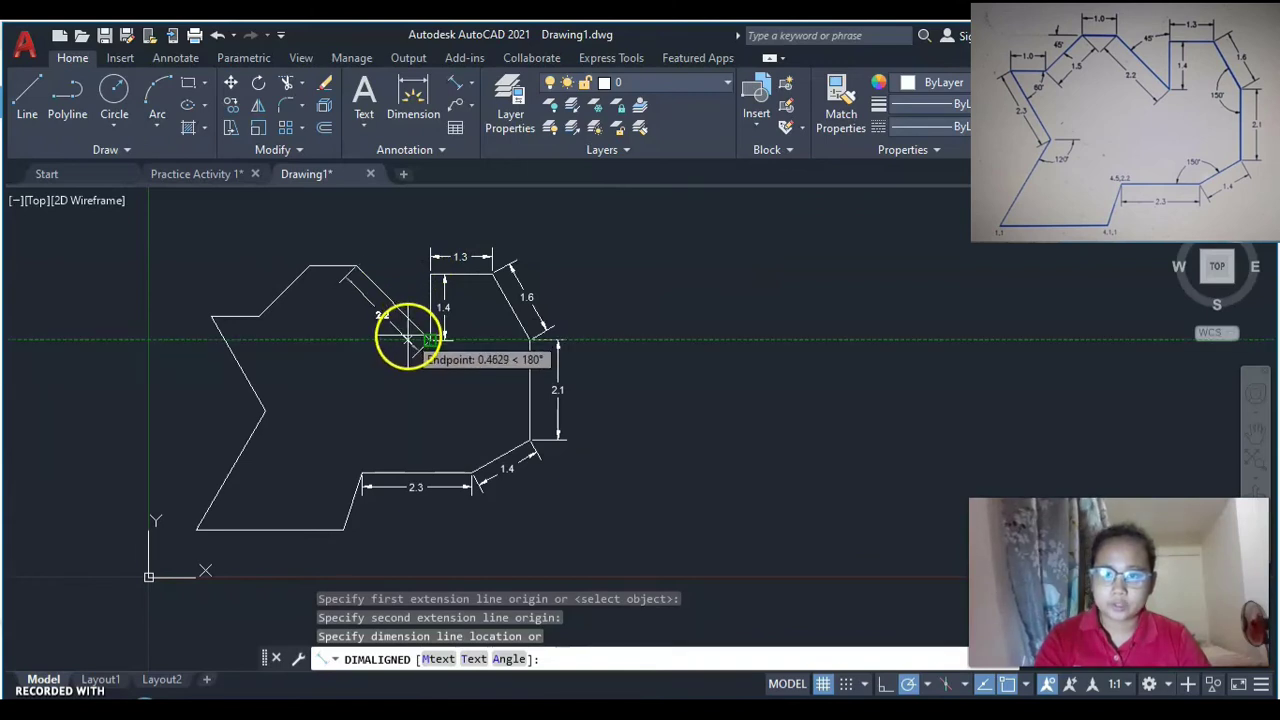
pyautogui.click(408, 336)
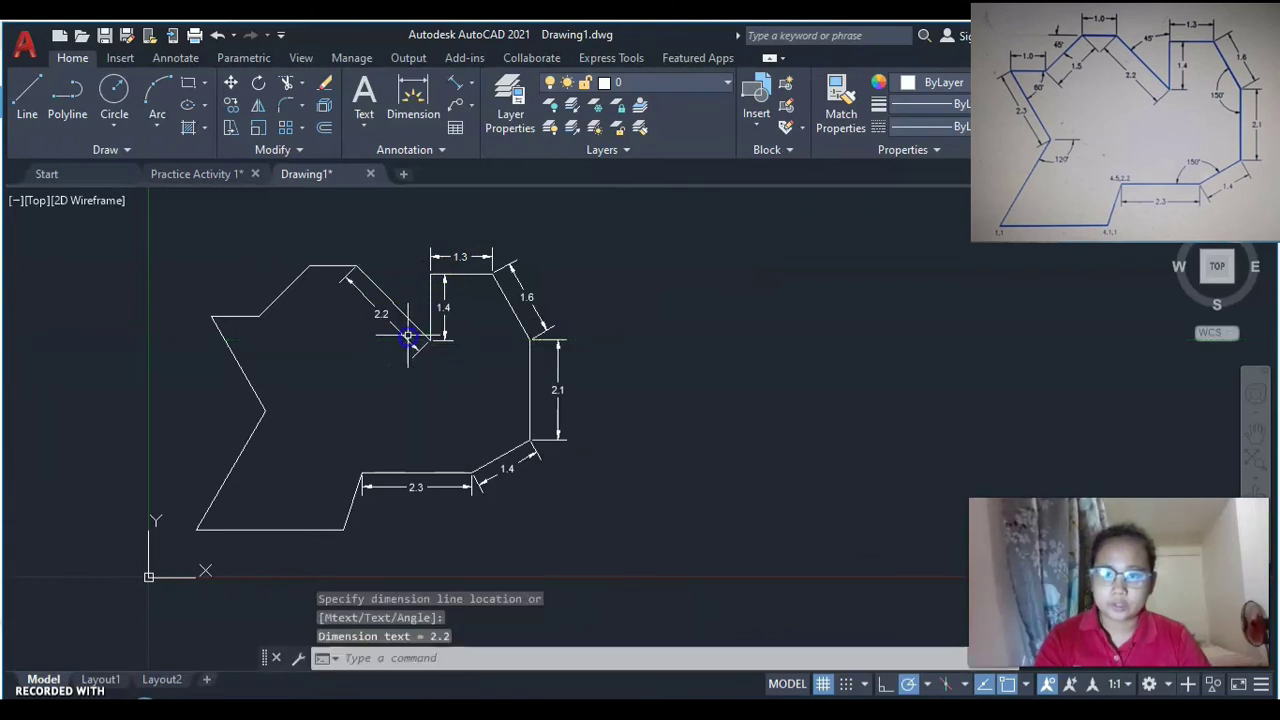
# Add a linear dimension to the highest horizontal segment, left of the upper notch, with the dimension line about 0.2 units above it.
pyautogui.click(472, 84)
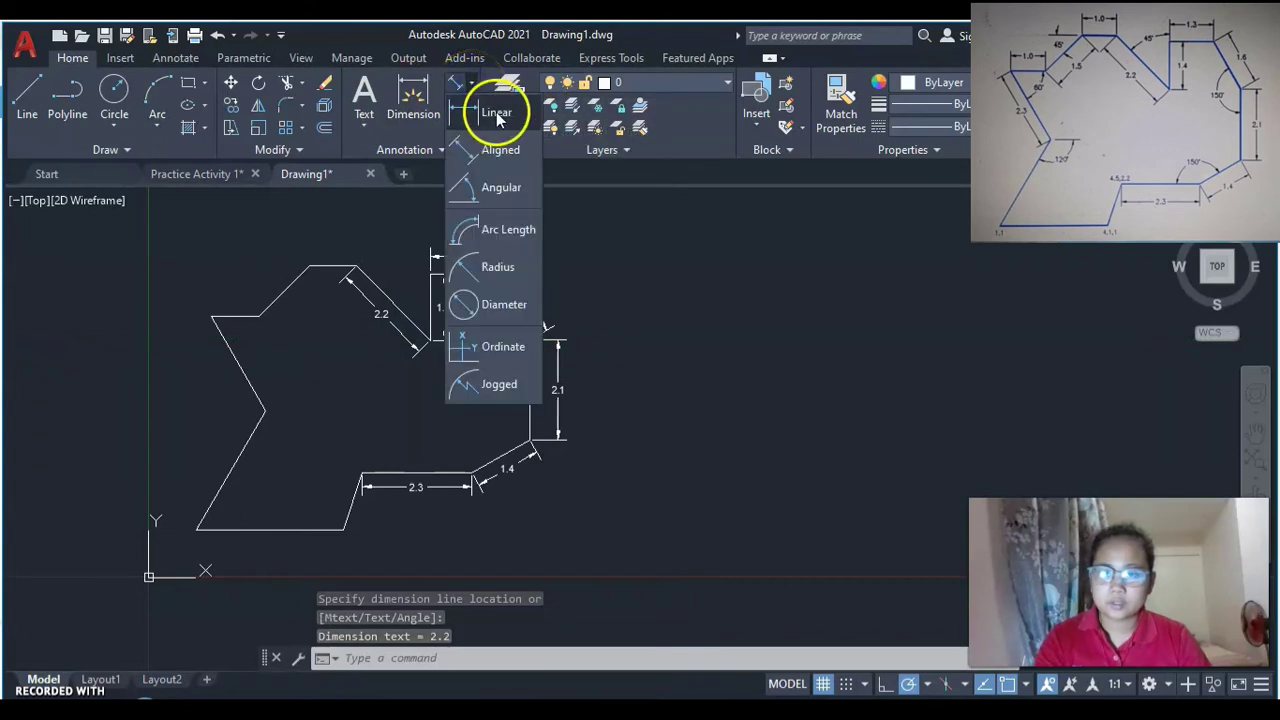
pyautogui.click(496, 115)
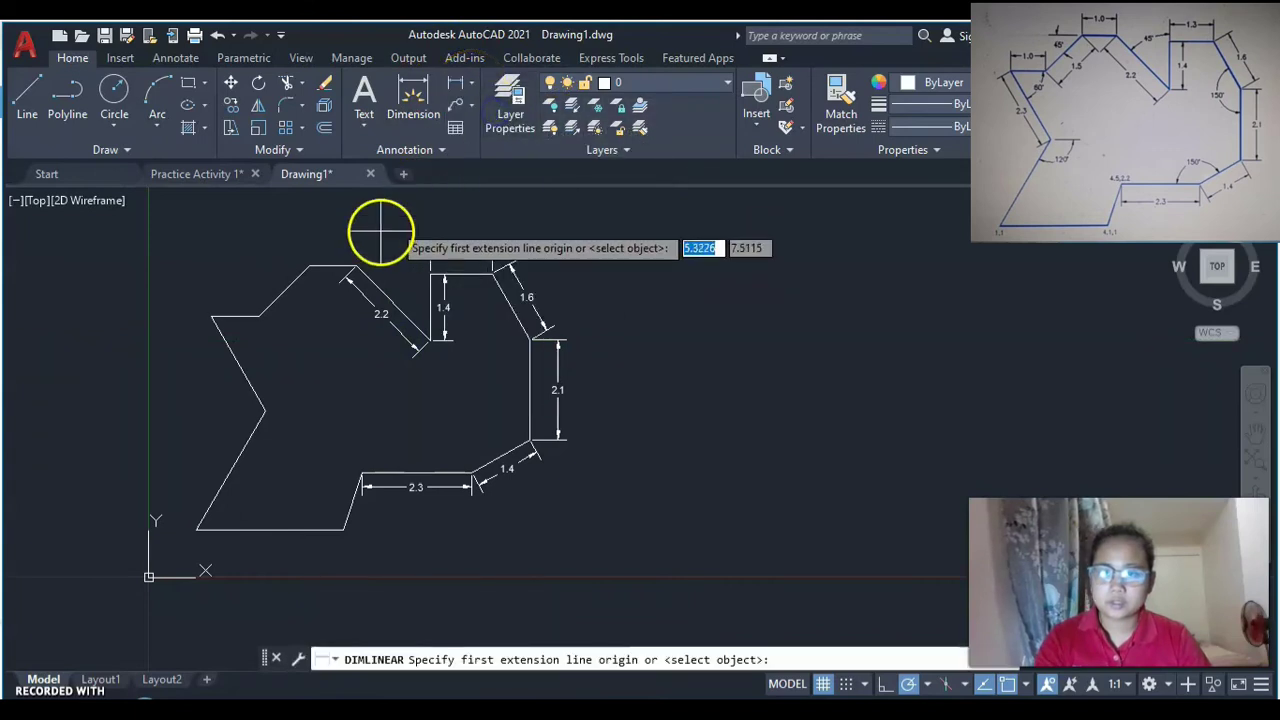
pyautogui.click(310, 266)
pyautogui.click(355, 267)
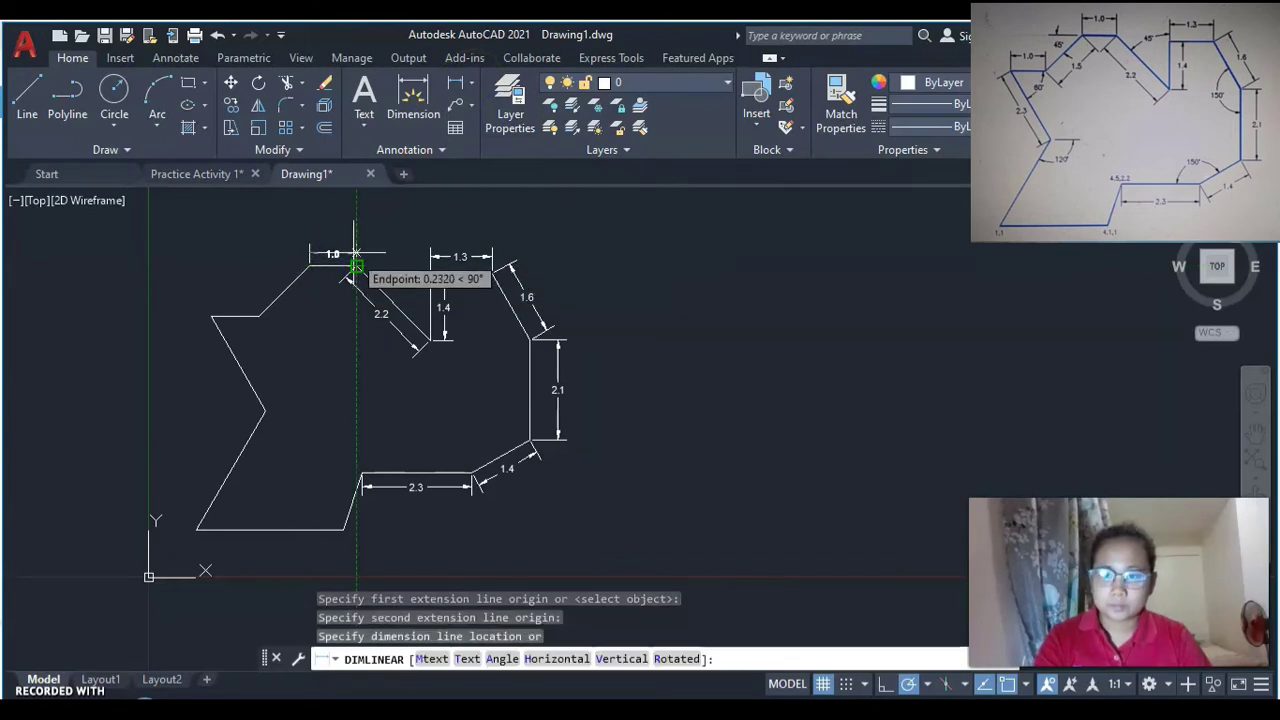
pyautogui.click(352, 253)
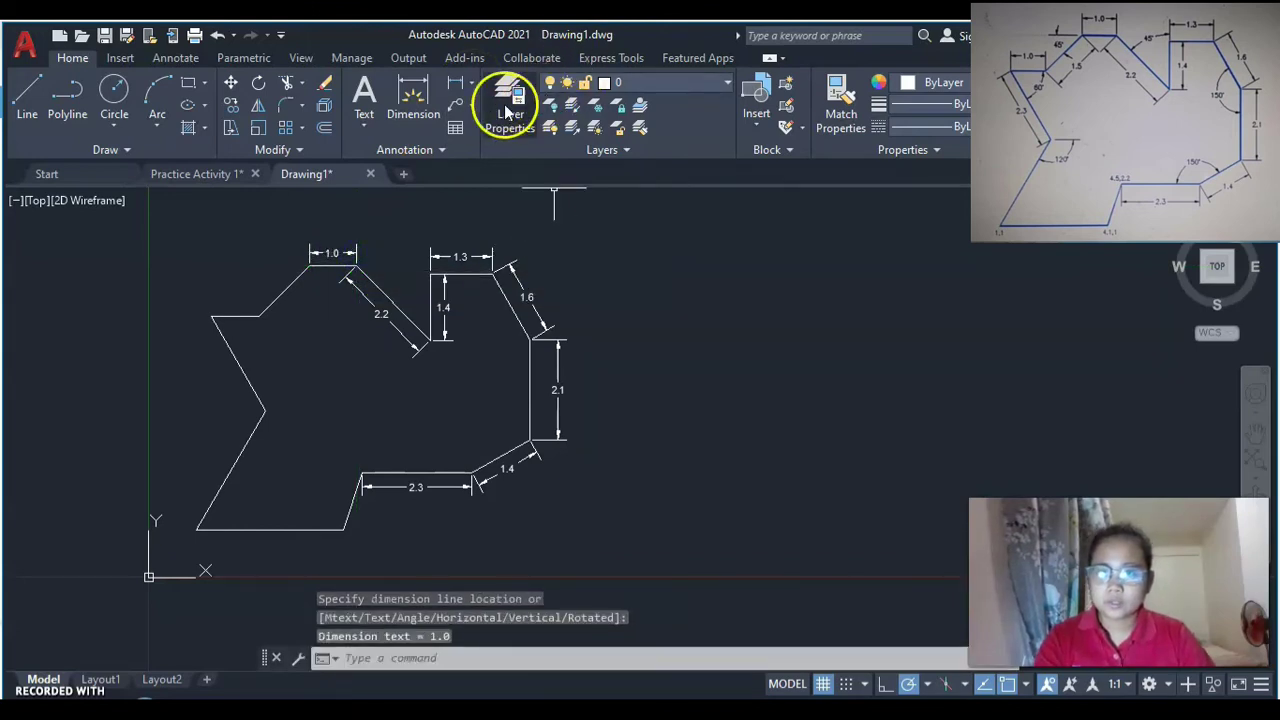
# Add an aligned dimension to the upper-left sloping segment, with the dimension line outside the outline.
pyautogui.click(476, 84)
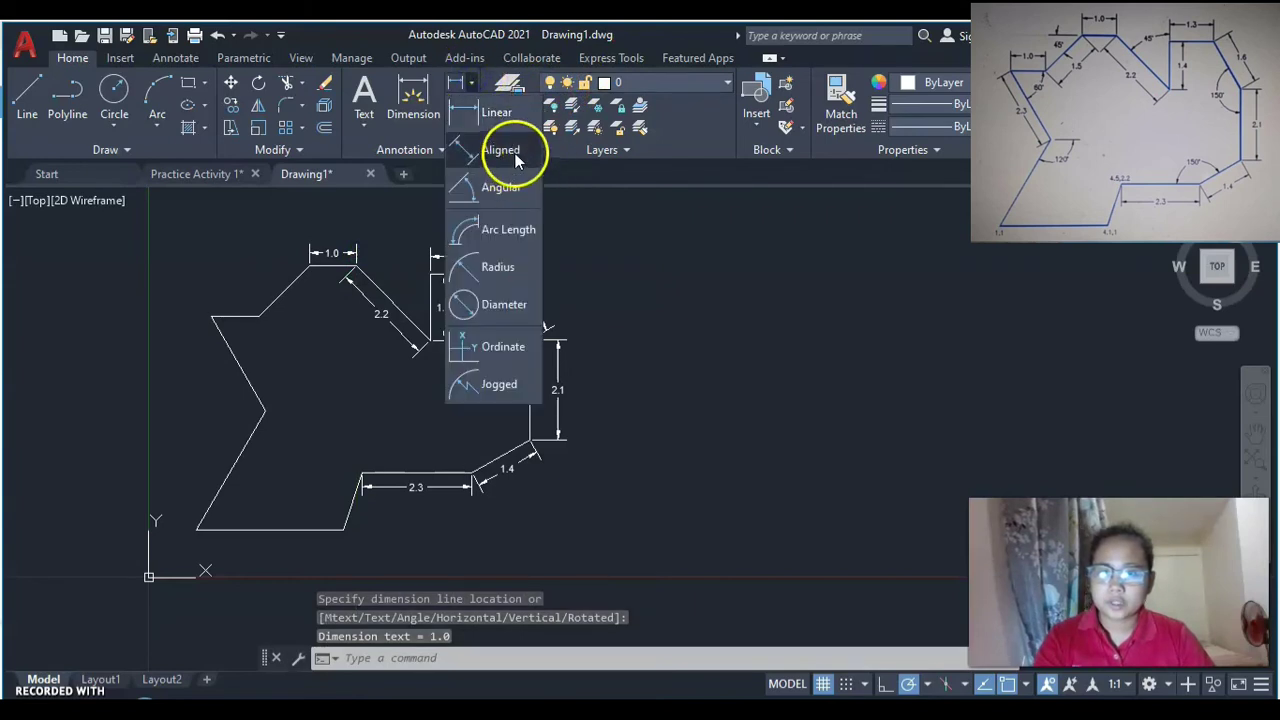
pyautogui.click(503, 151)
pyautogui.click(310, 266)
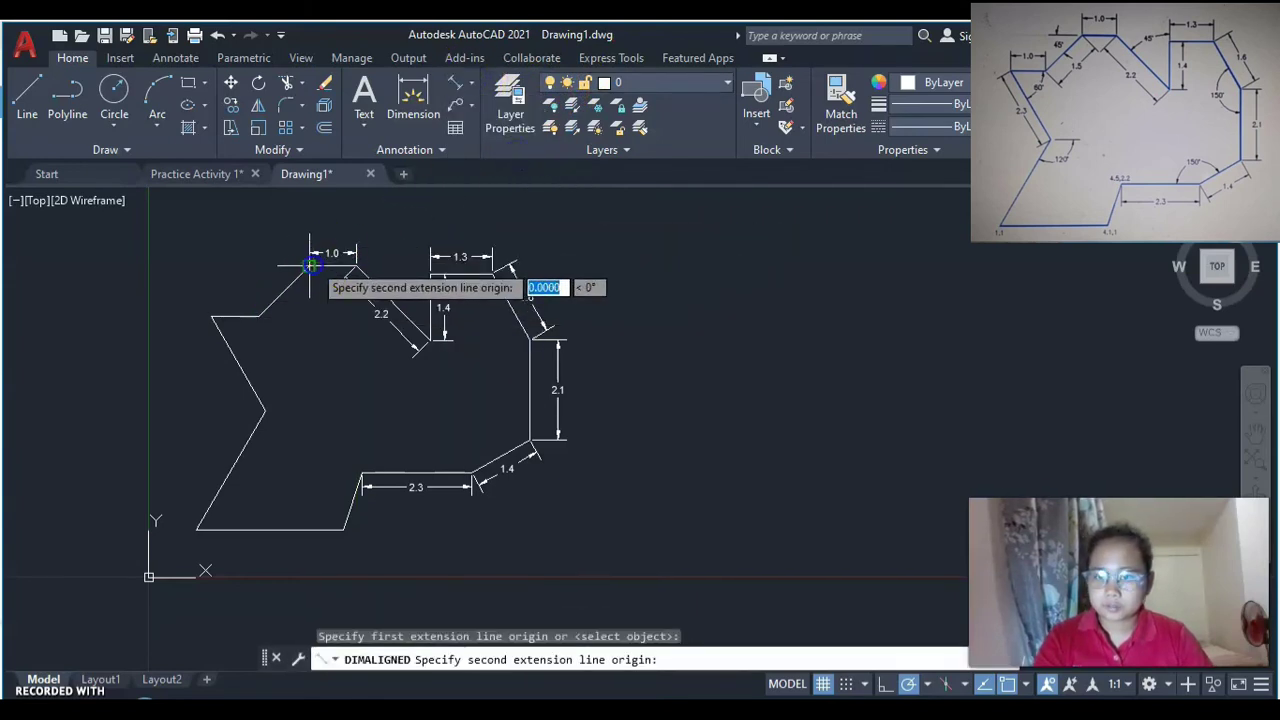
pyautogui.click(259, 317)
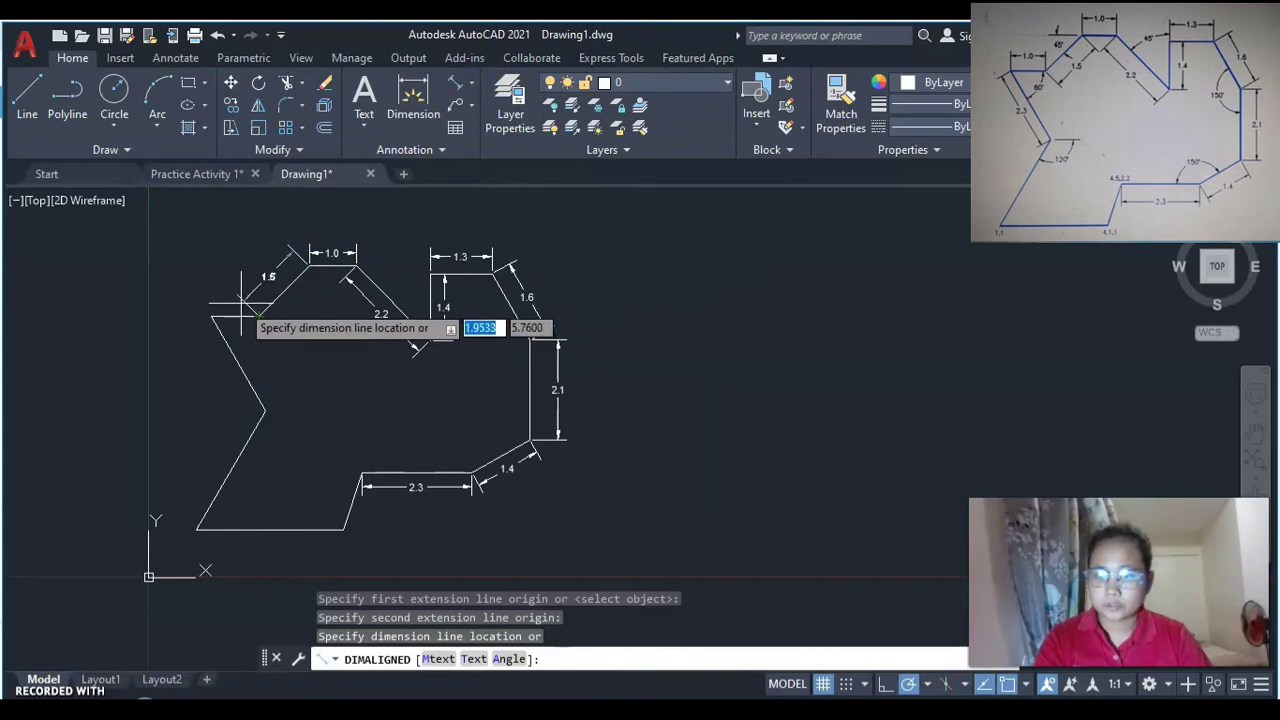
pyautogui.click(242, 314)
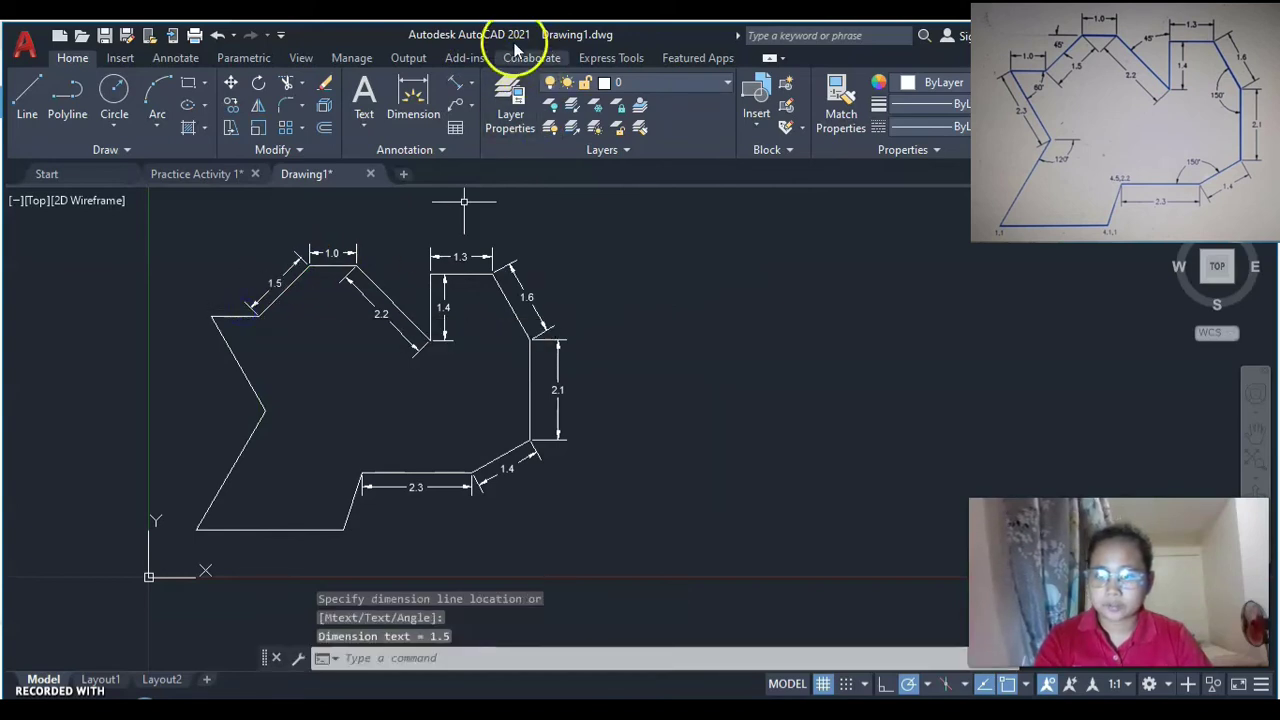
pyautogui.click(468, 85)
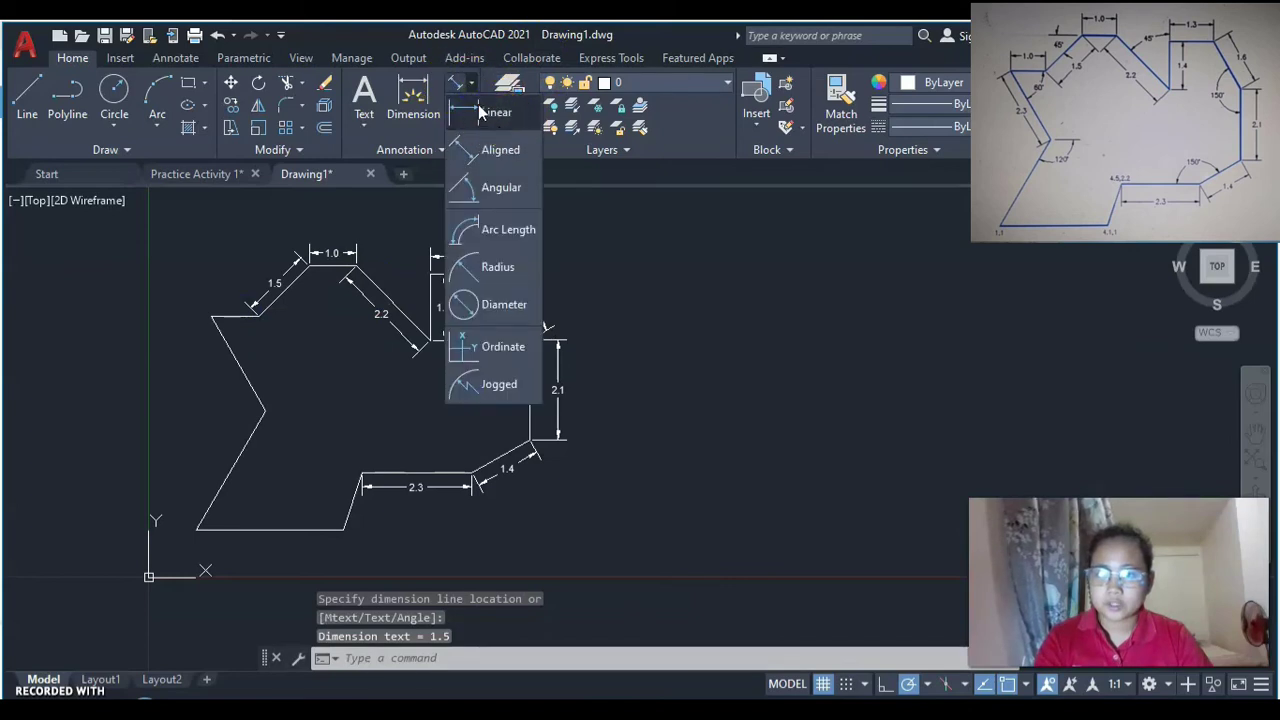
pyautogui.click(480, 104)
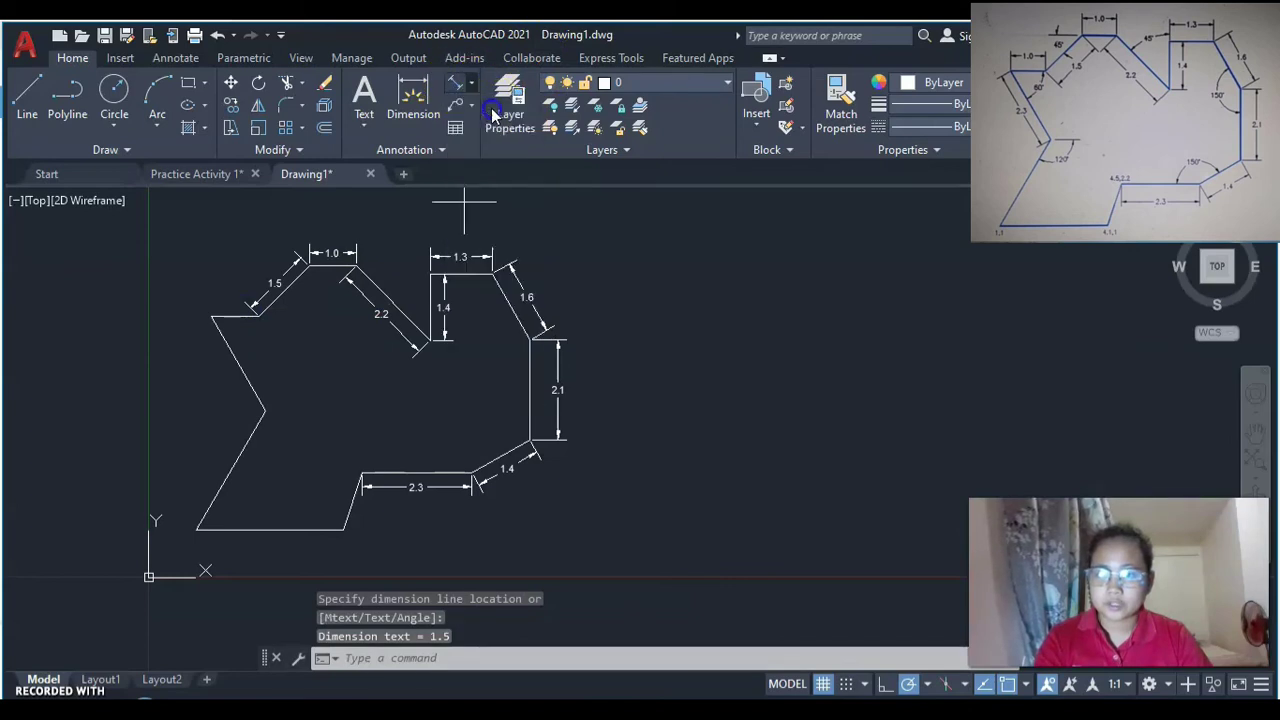
pyautogui.click(213, 317)
pyautogui.click(259, 316)
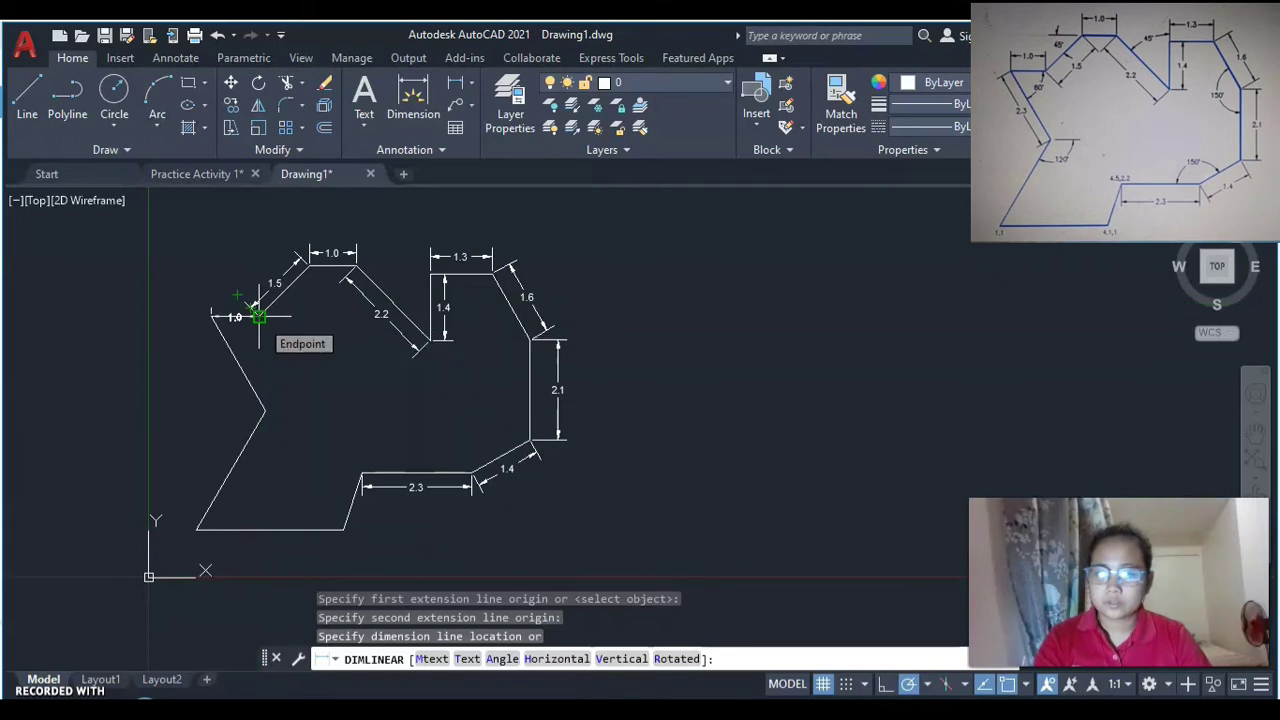
pyautogui.press('Escape')
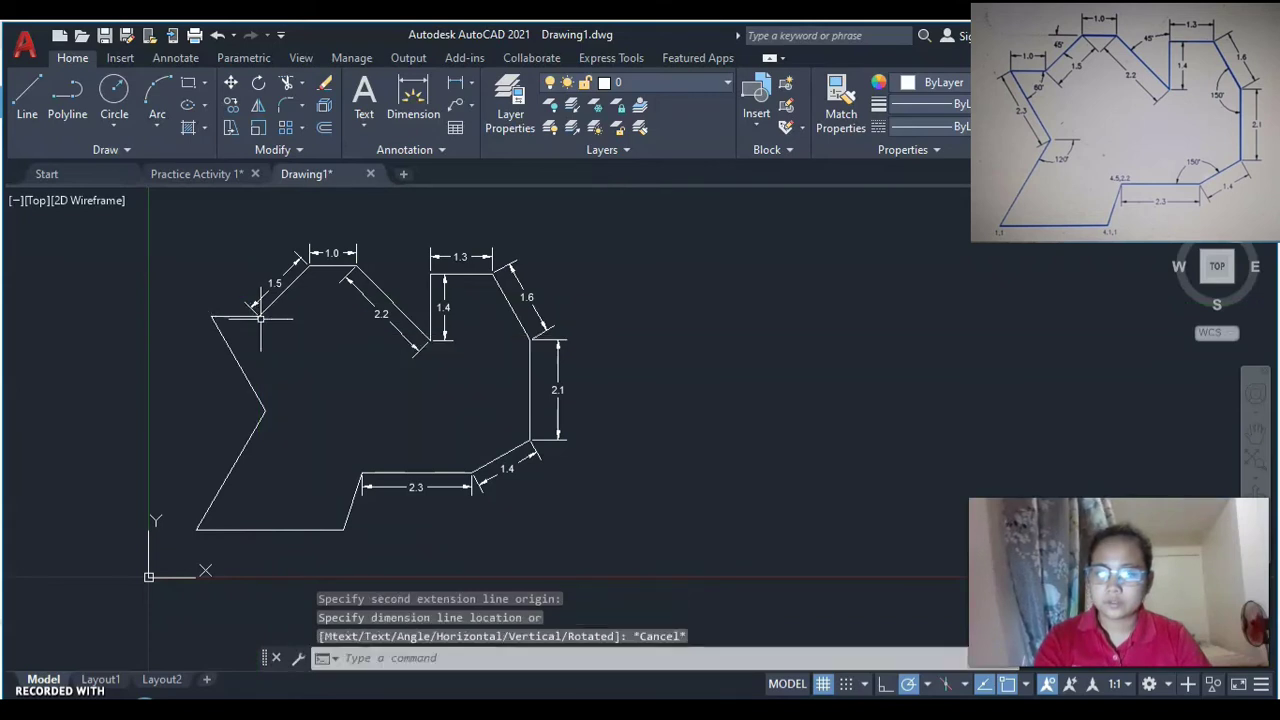
# Delete the aligned dimension outside the upper-left sloping segment.
pyautogui.click(300, 268)
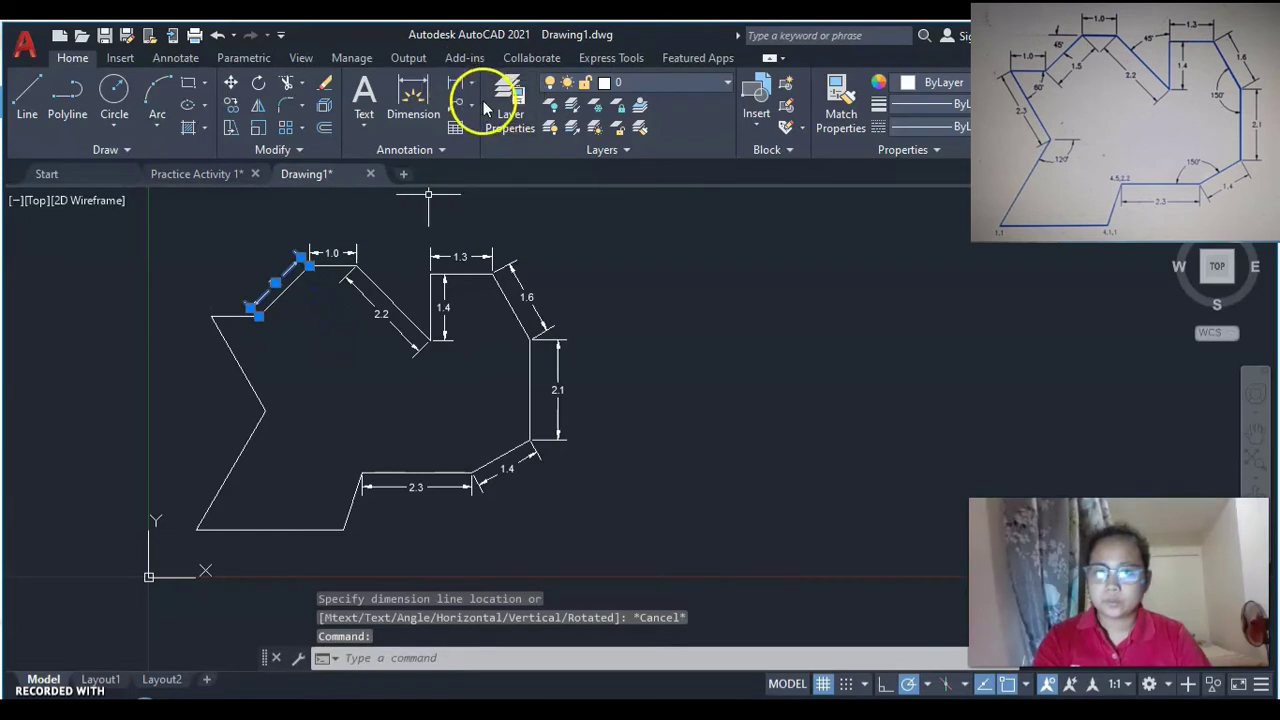
pyautogui.press('Delete')
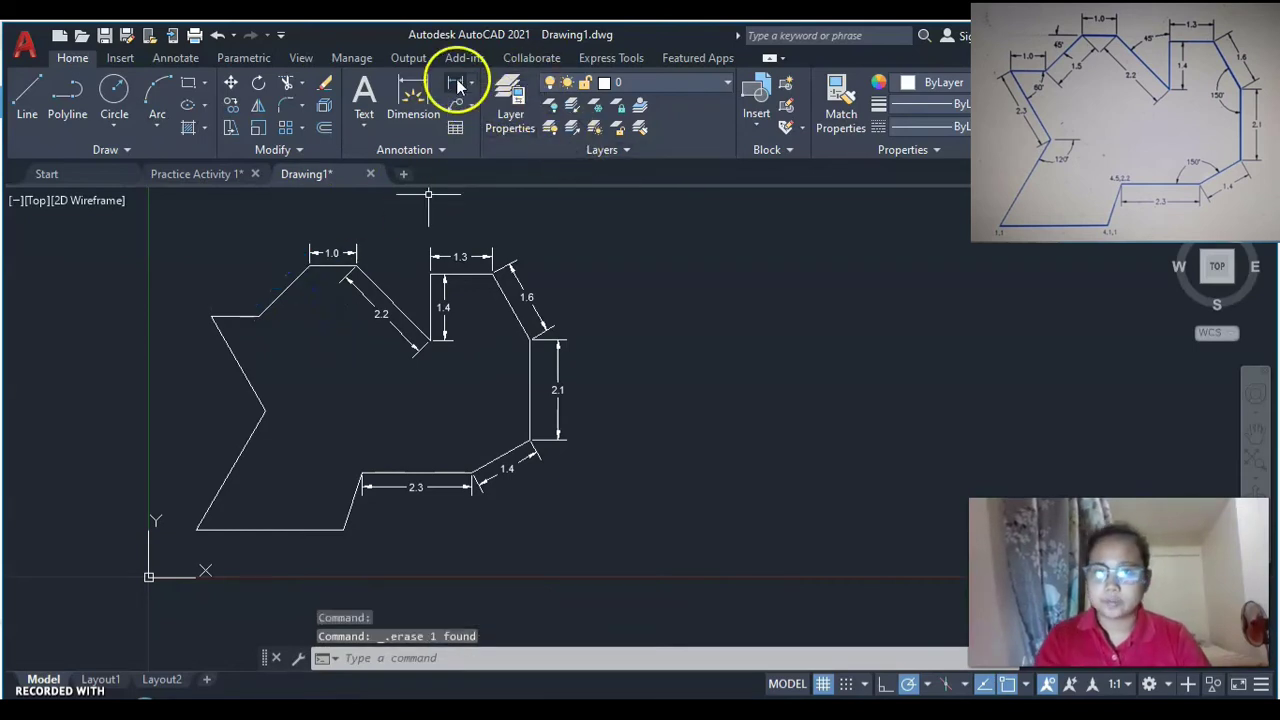
# Add an aligned dimension to the upper-left sloping segment, with the dimension line inside the outline.
pyautogui.click(471, 83)
pyautogui.click(489, 152)
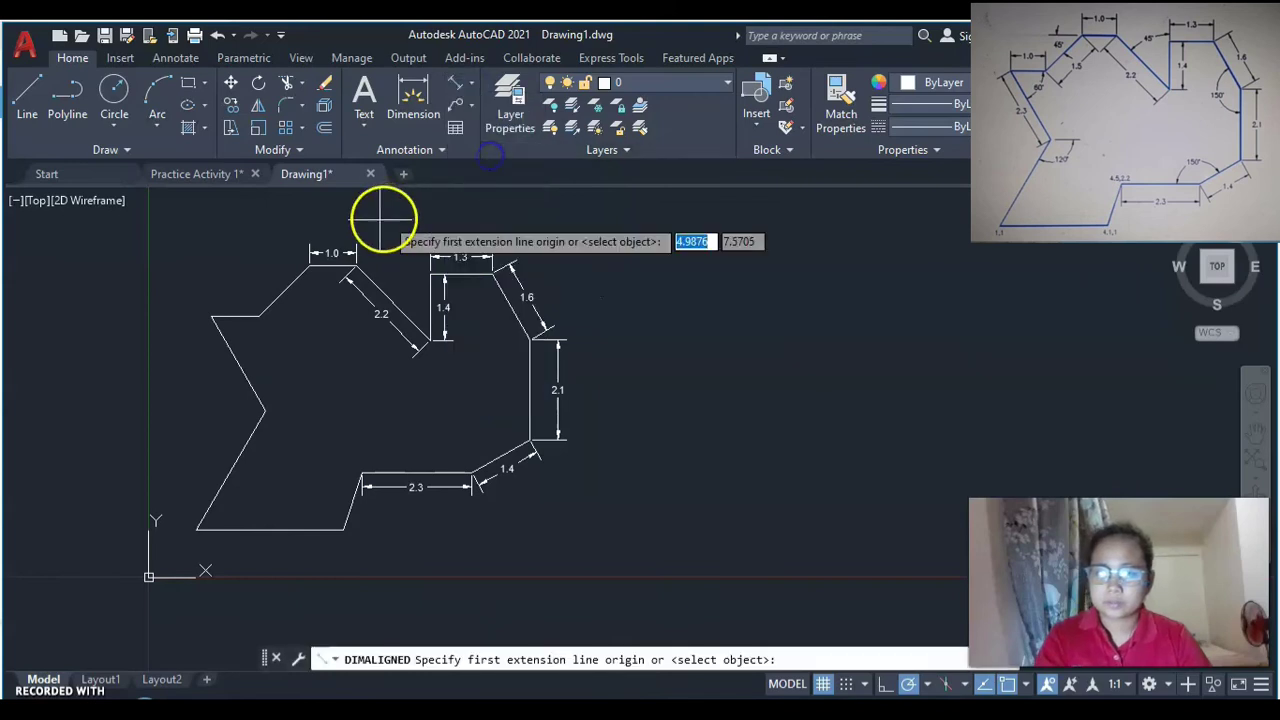
pyautogui.click(309, 267)
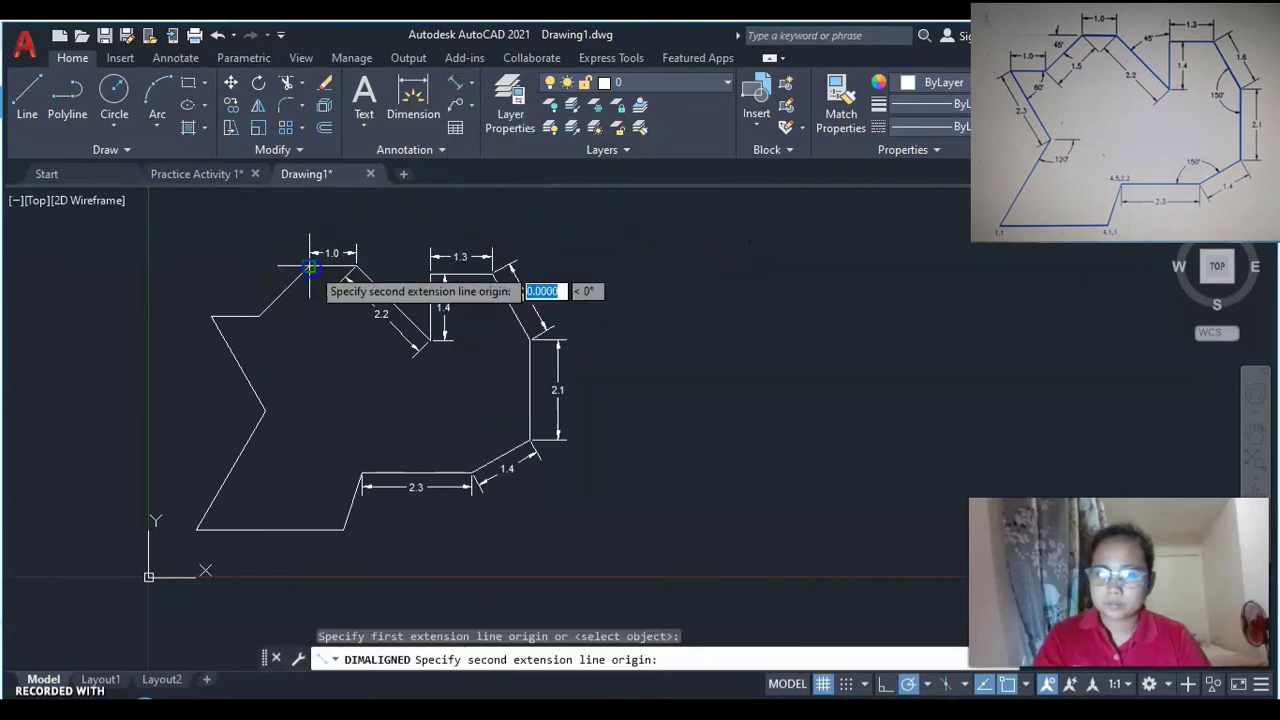
pyautogui.click(259, 317)
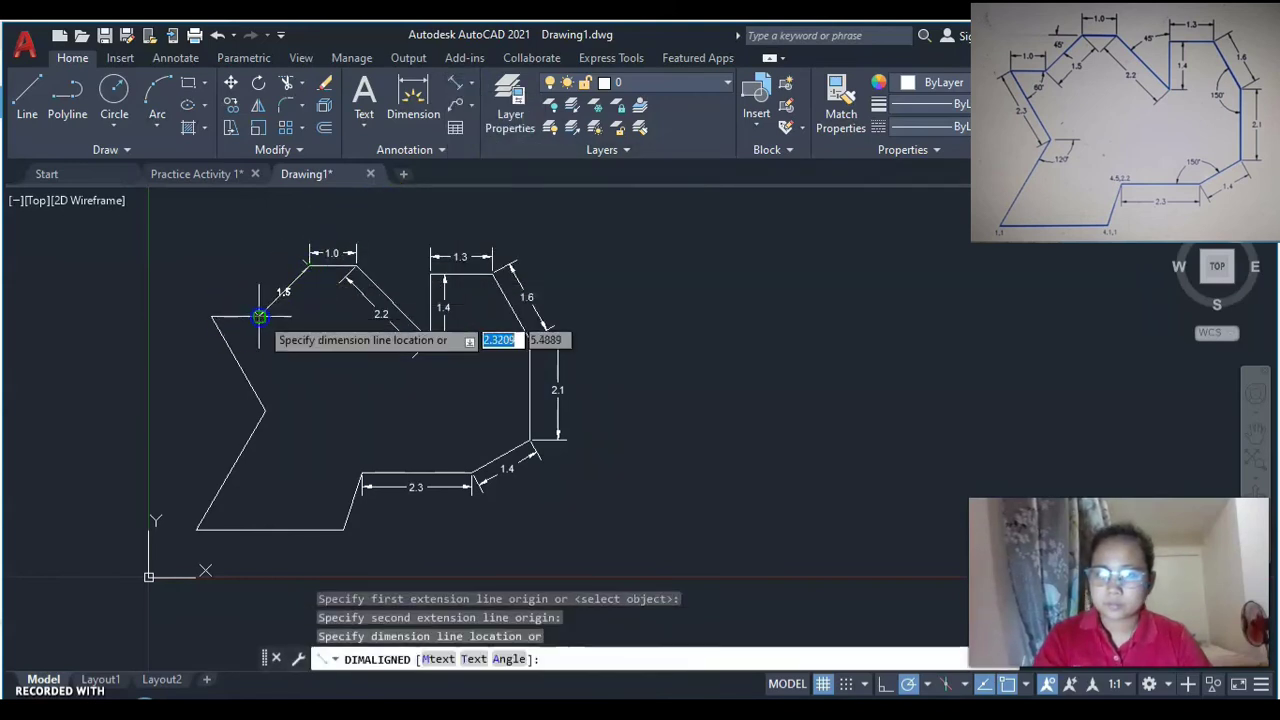
pyautogui.click(276, 320)
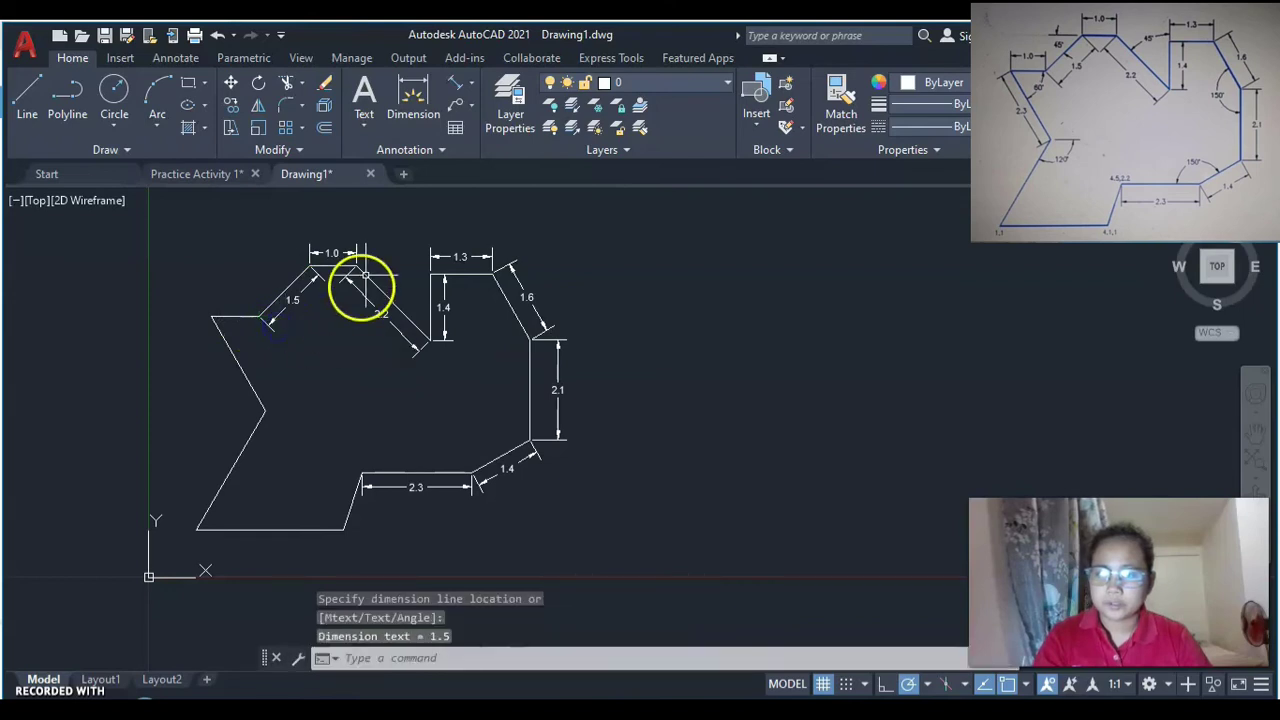
# Add a linear dimension to the short horizontal segment at the outline's far left, with the dimension line about 0.25 units above it.
pyautogui.click(472, 88)
pyautogui.click(478, 110)
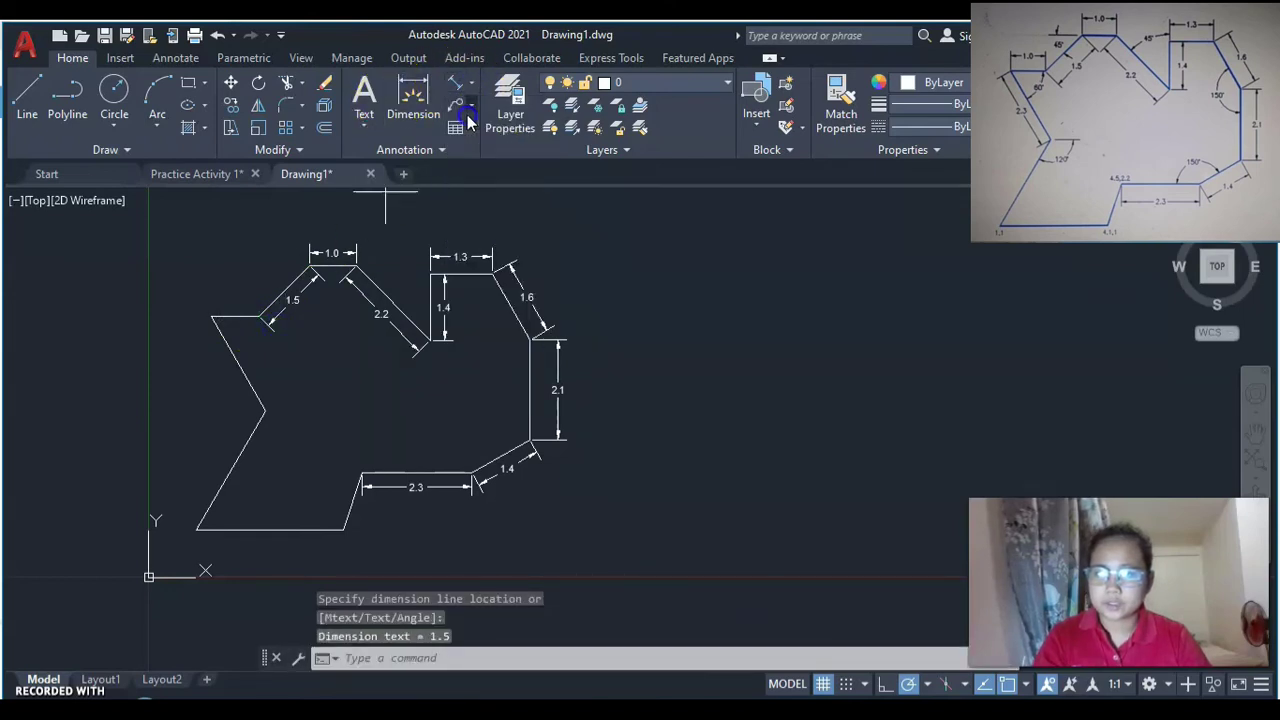
pyautogui.click(211, 318)
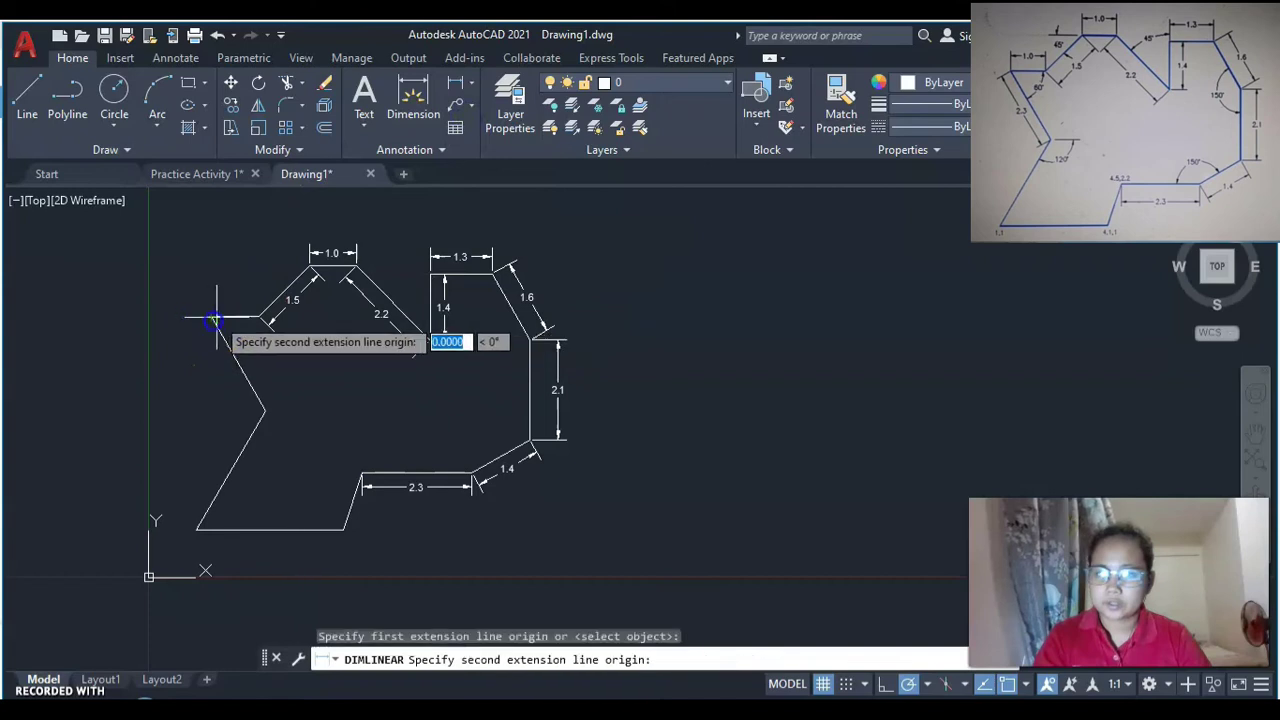
pyautogui.click(258, 318)
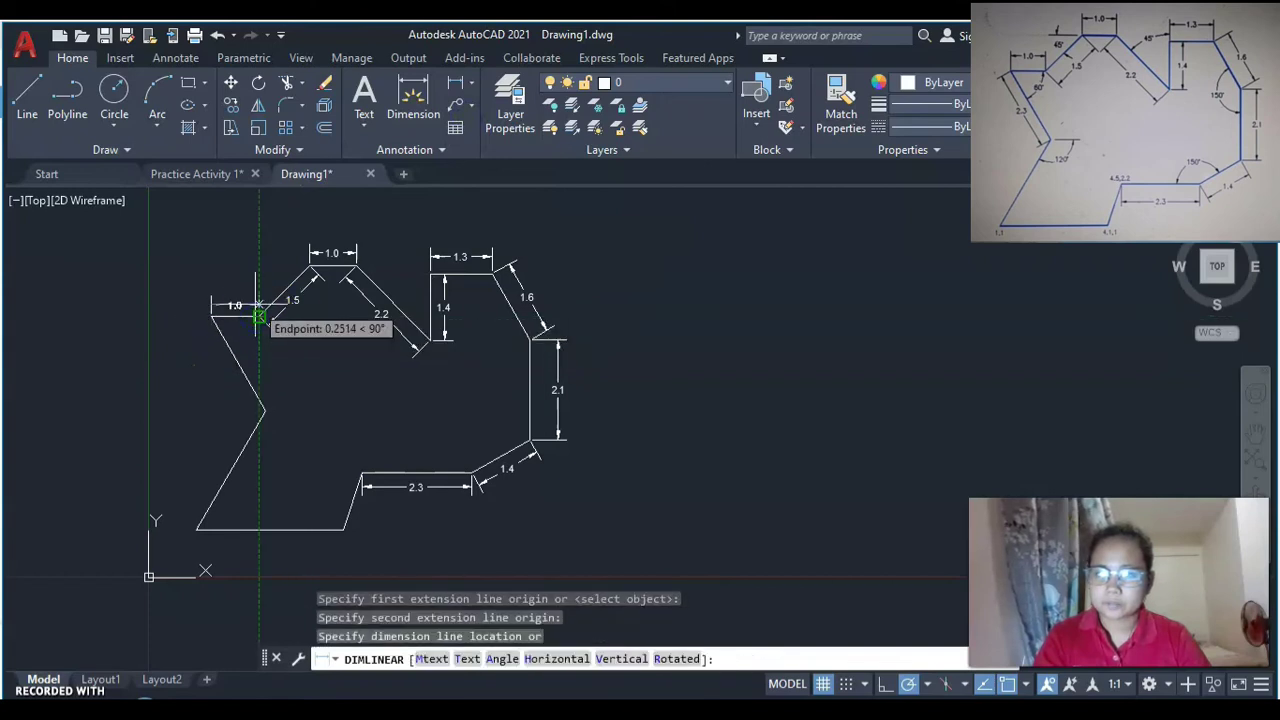
pyautogui.click(257, 303)
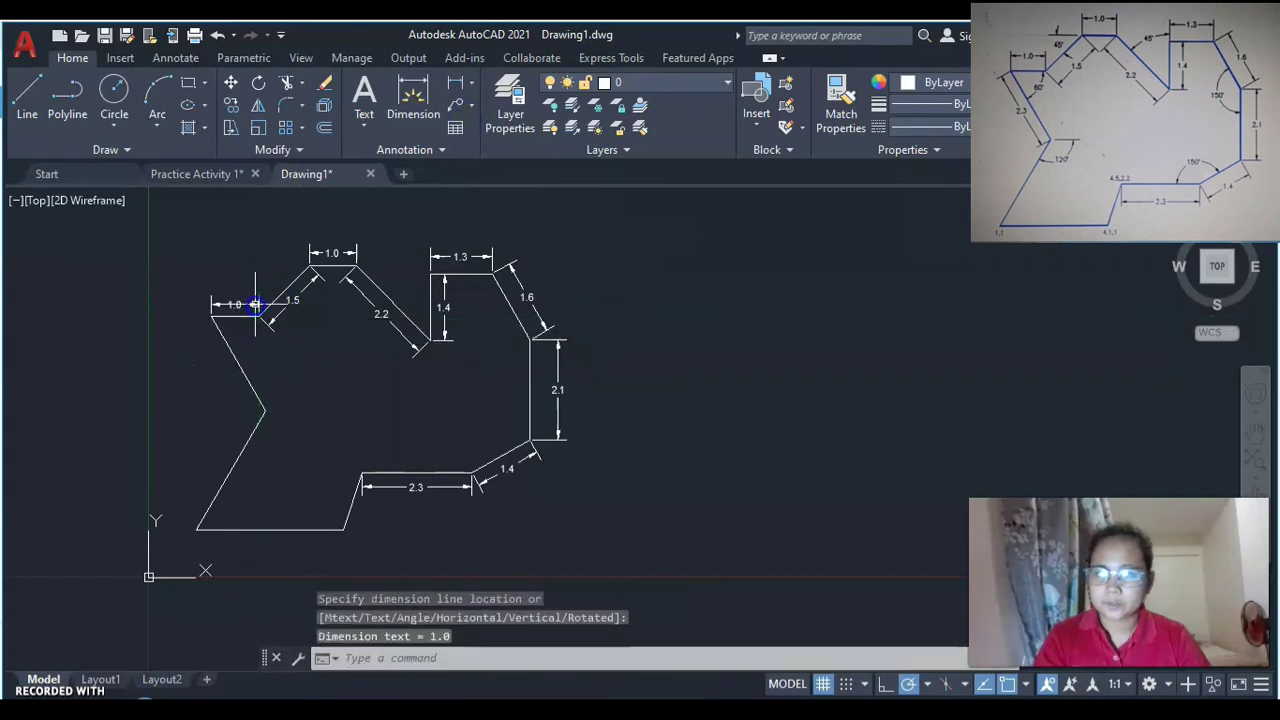
# Add an aligned dimension to the upper sloping segment of the left notch, with the dimension line outside the outline.
pyautogui.click(470, 90)
pyautogui.click(480, 146)
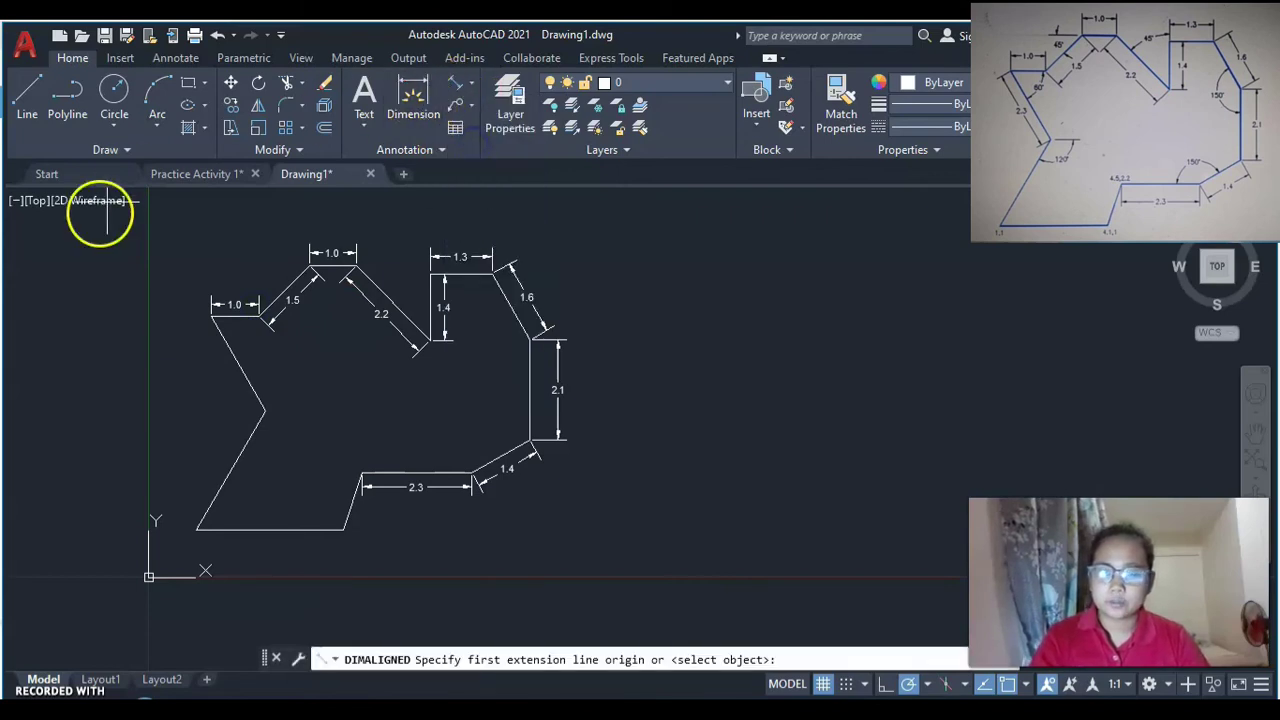
pyautogui.click(211, 317)
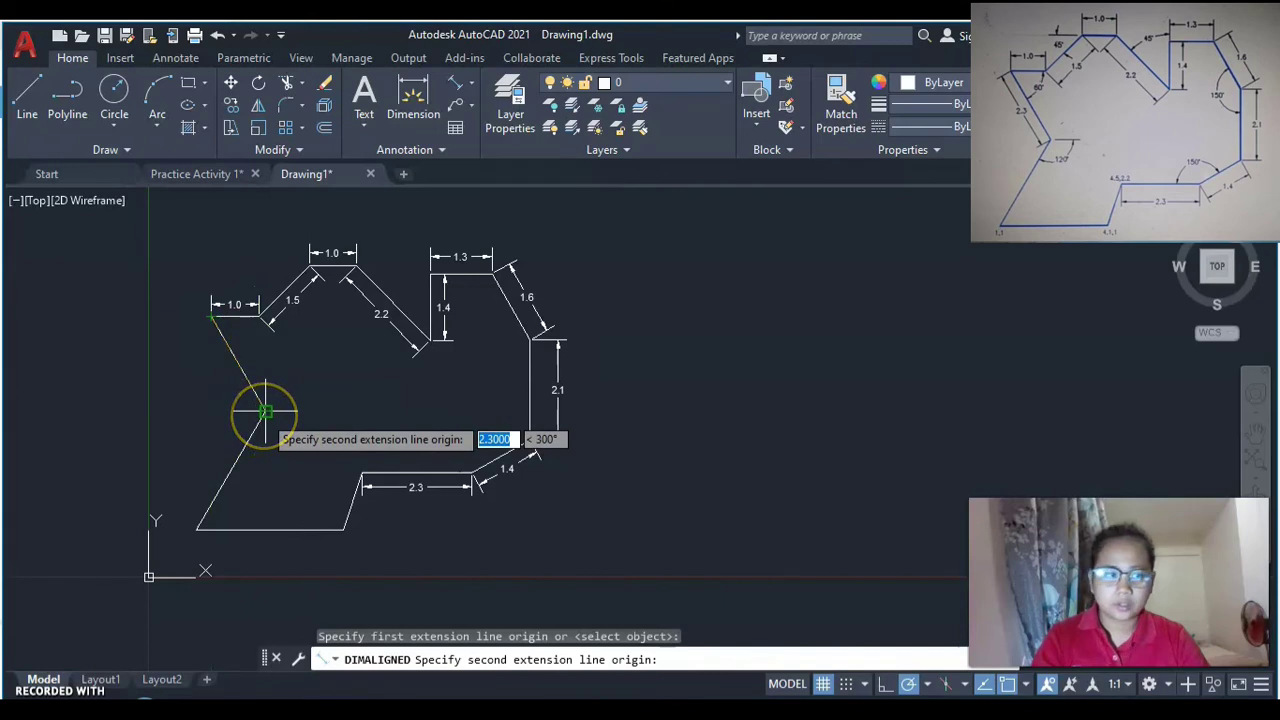
pyautogui.click(262, 414)
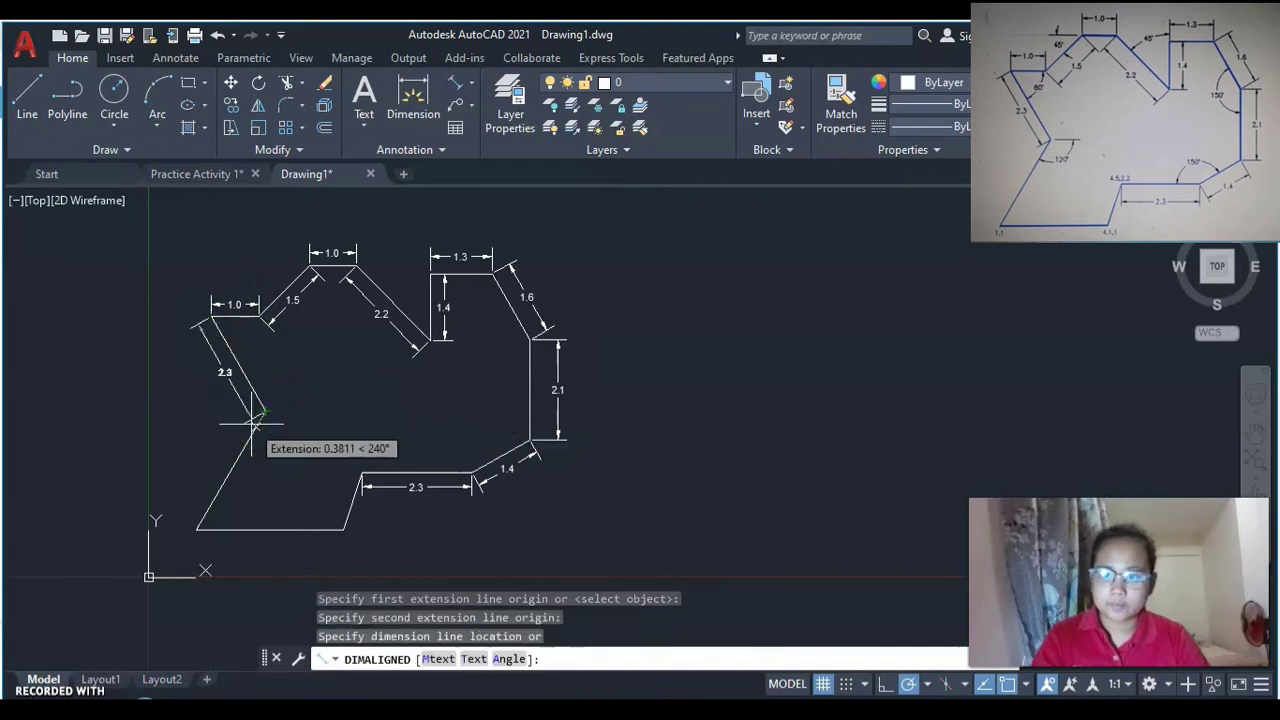
pyautogui.click(251, 425)
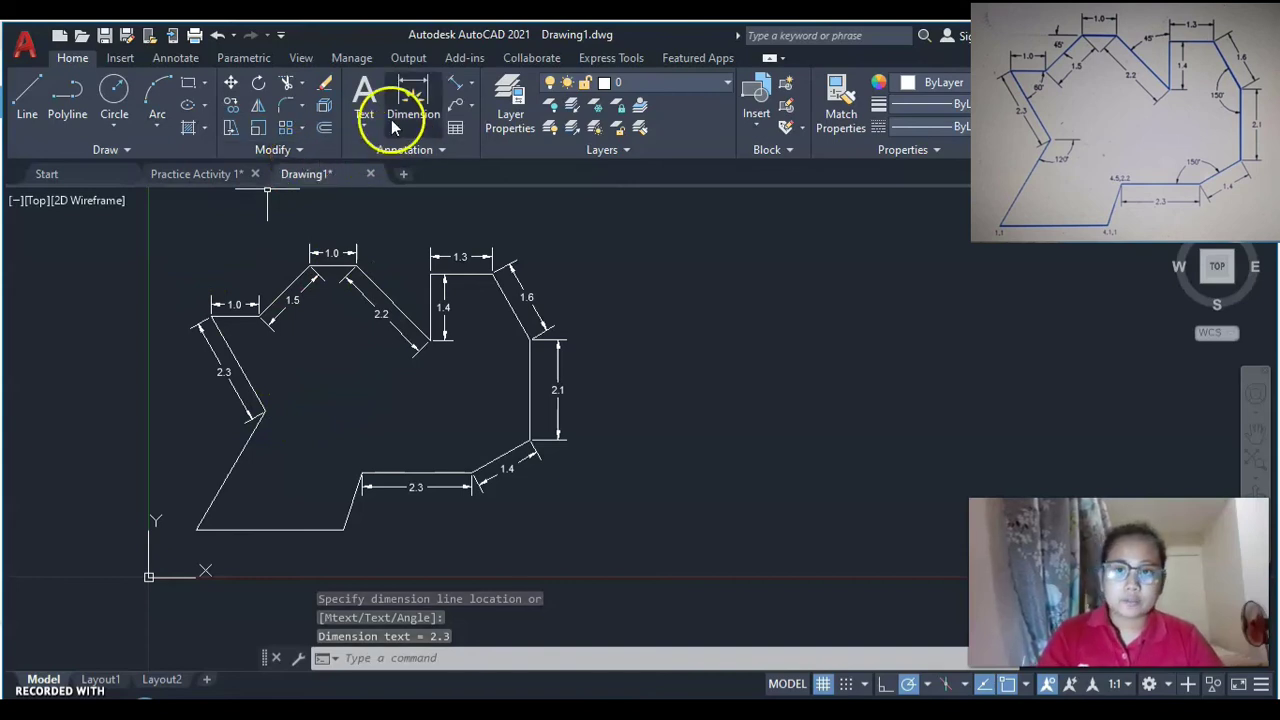
# Add an angular dimension between the lower-right sloping segment and the adjoining horizontal segment, with the arc inside the outline.
pyautogui.click(473, 88)
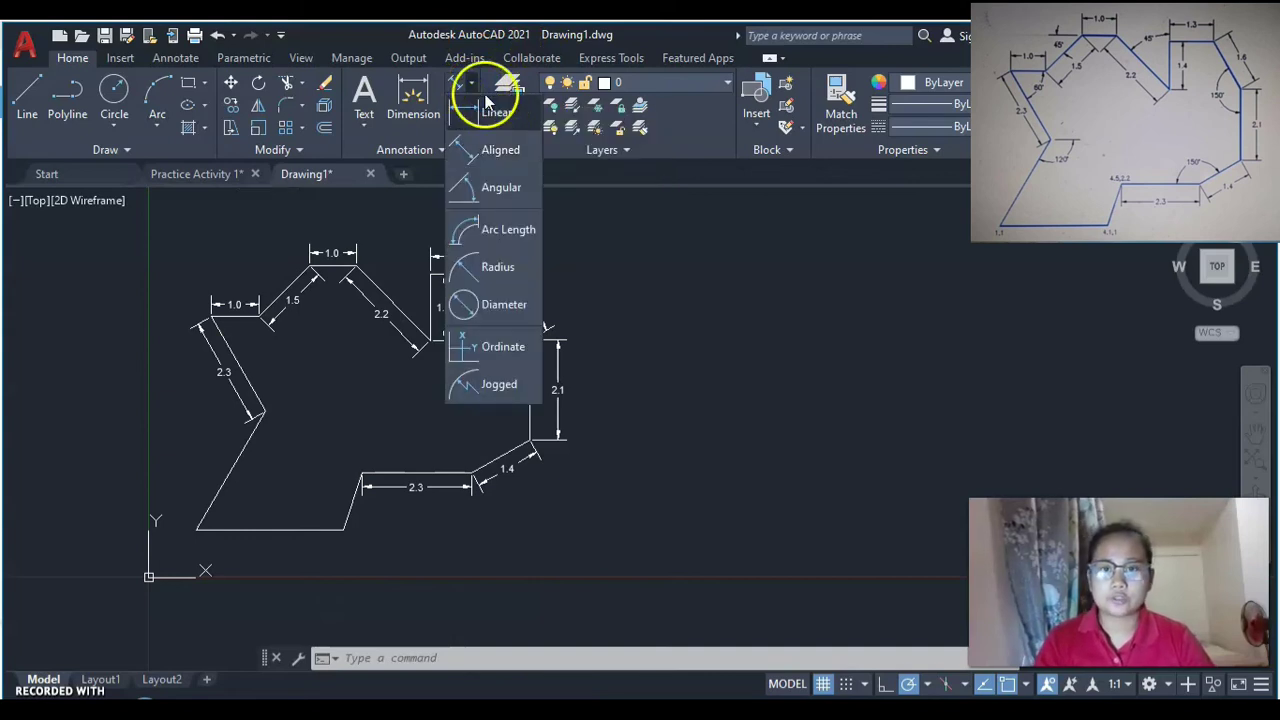
pyautogui.click(505, 189)
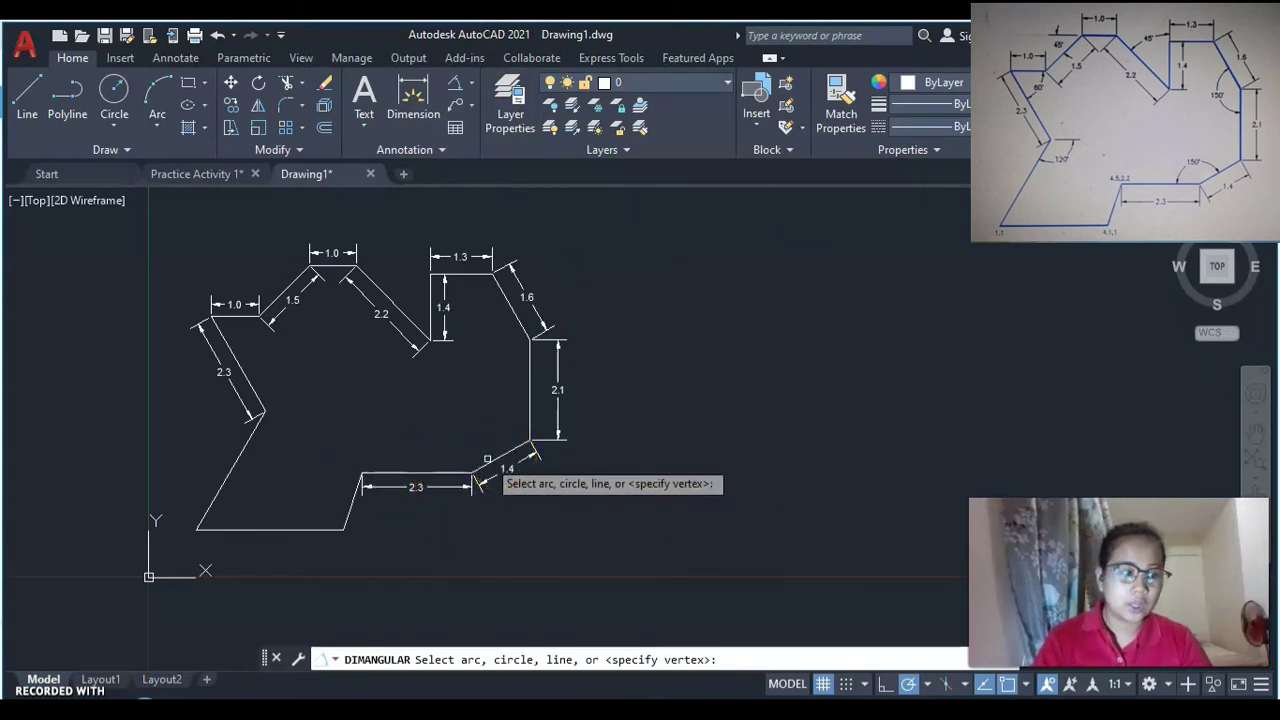
pyautogui.click(475, 463)
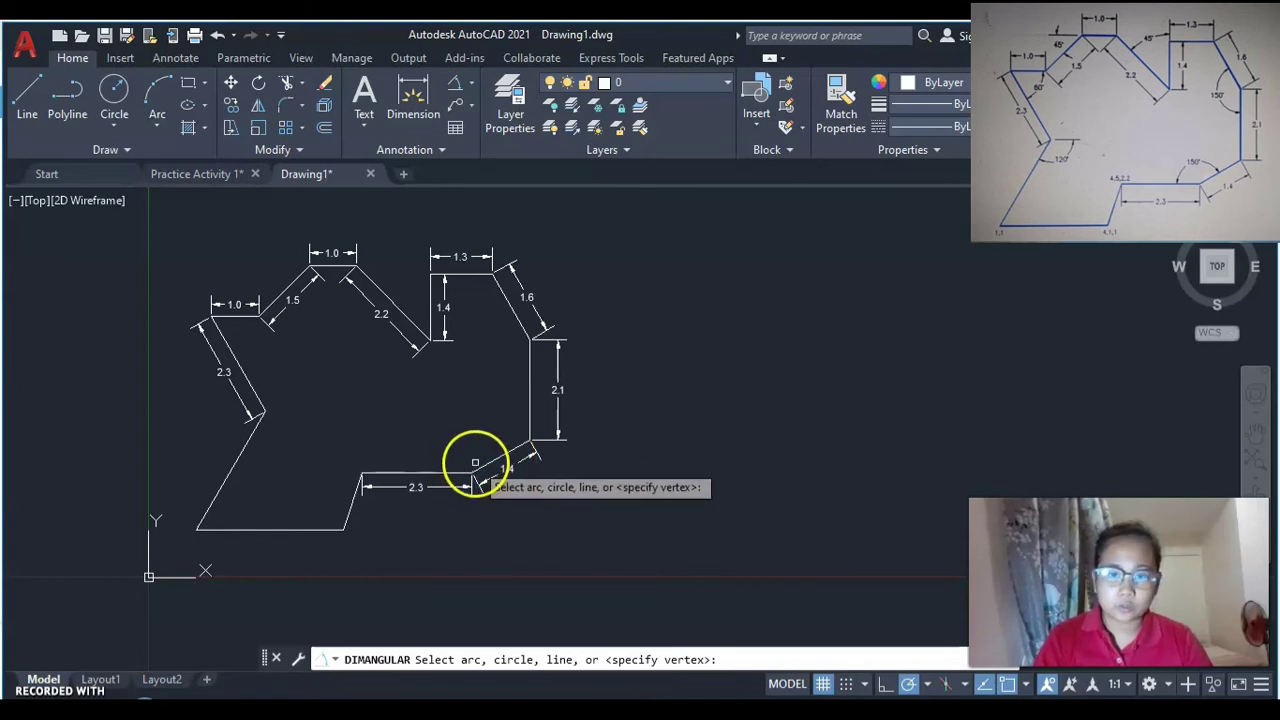
pyautogui.click(462, 470)
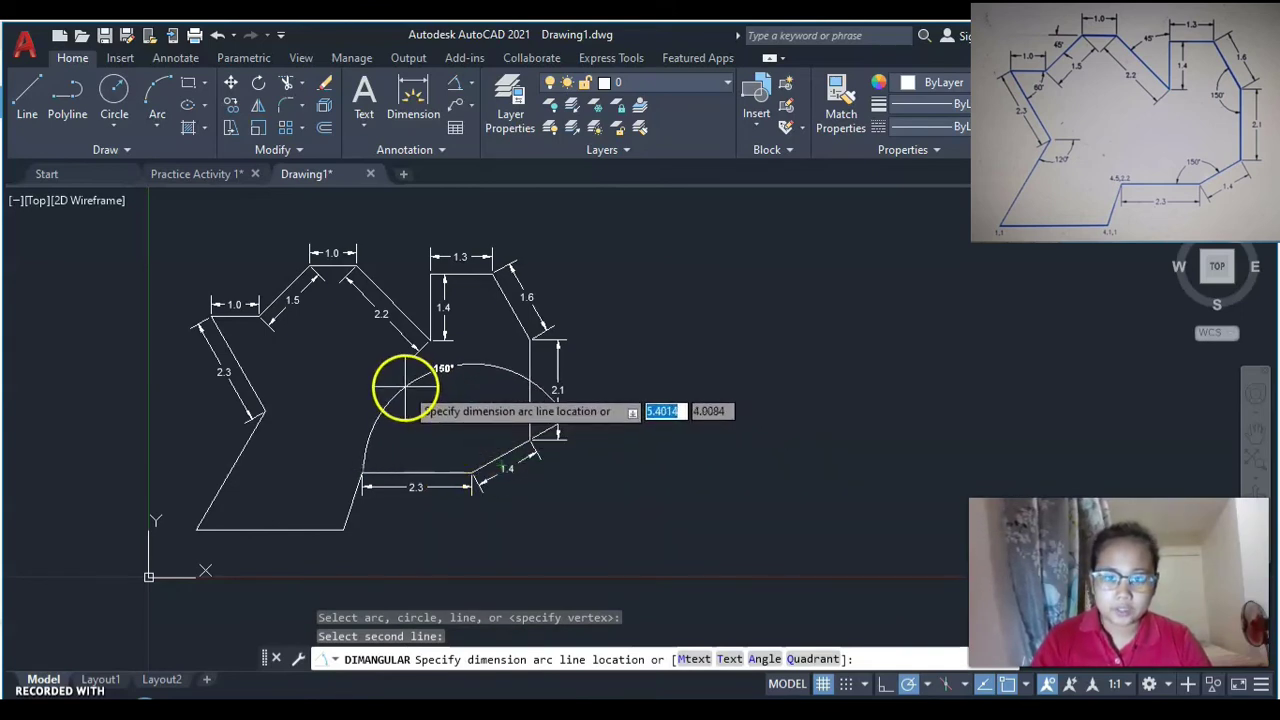
pyautogui.click(440, 452)
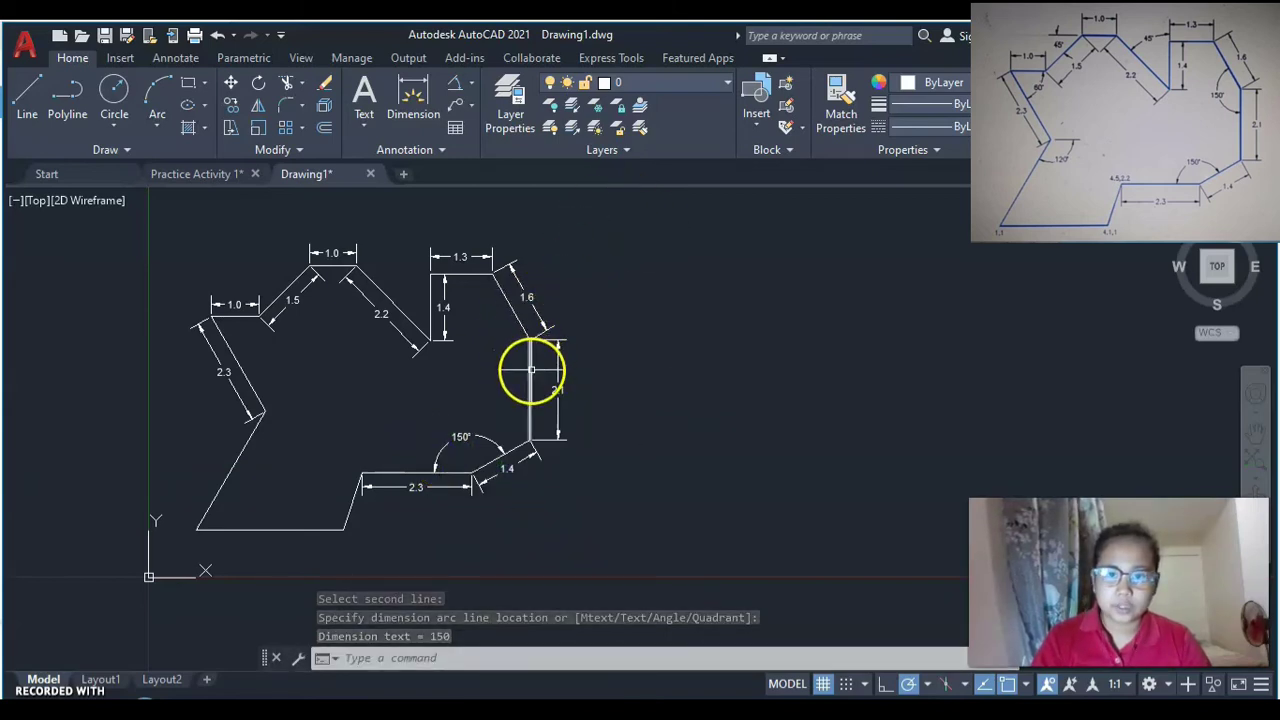
# Add an angular dimension between the upper-right sloping segment and the right vertical segment, with the arc inside the outline.
pyautogui.click(456, 85)
pyautogui.click(523, 328)
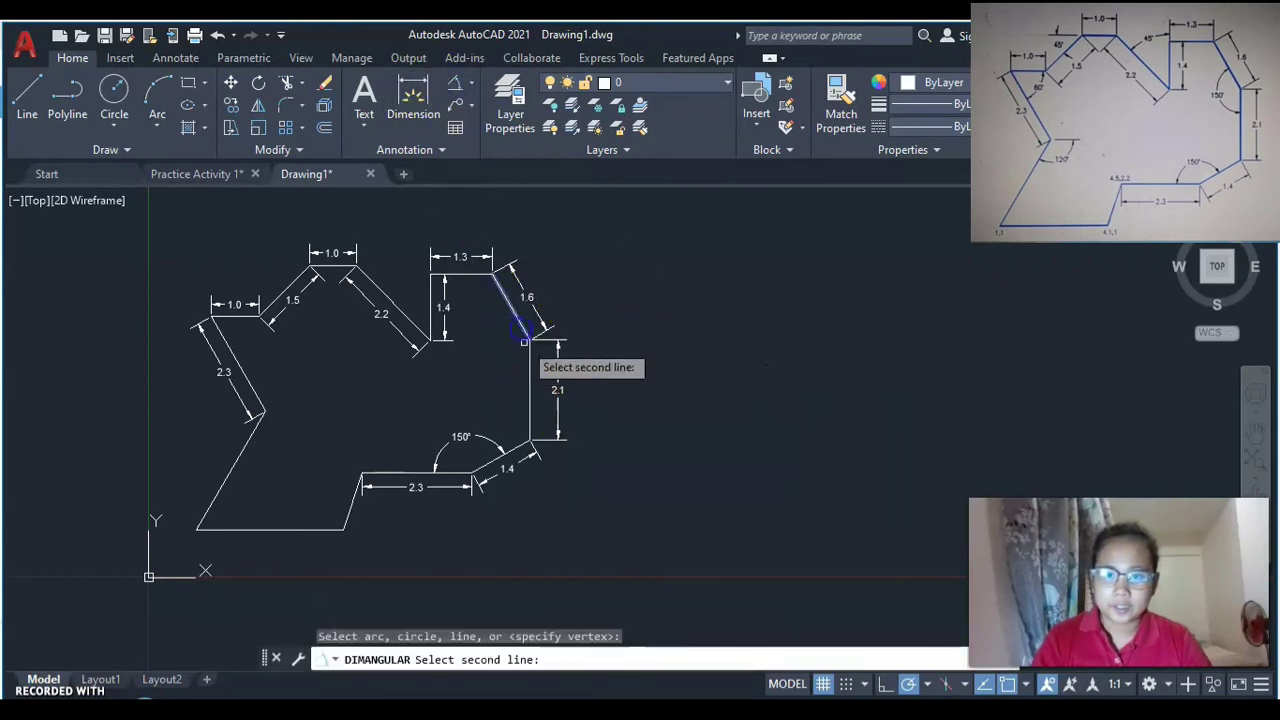
pyautogui.click(531, 366)
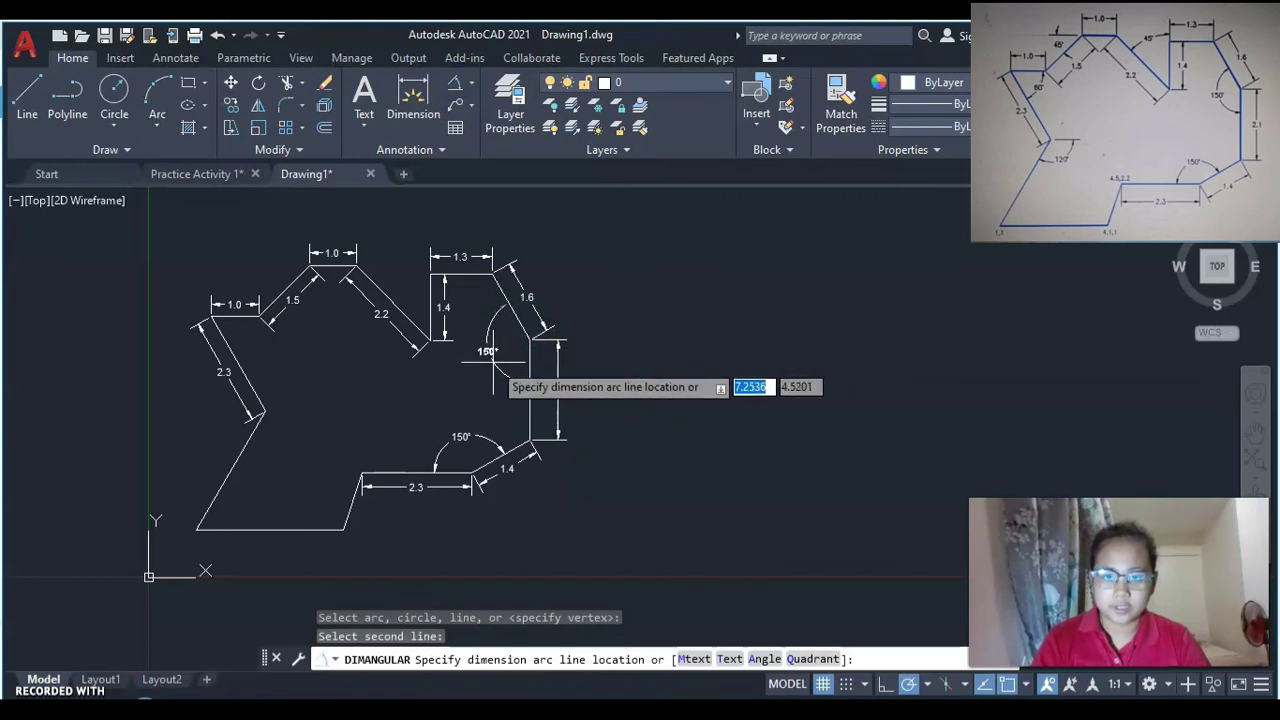
pyautogui.click(498, 364)
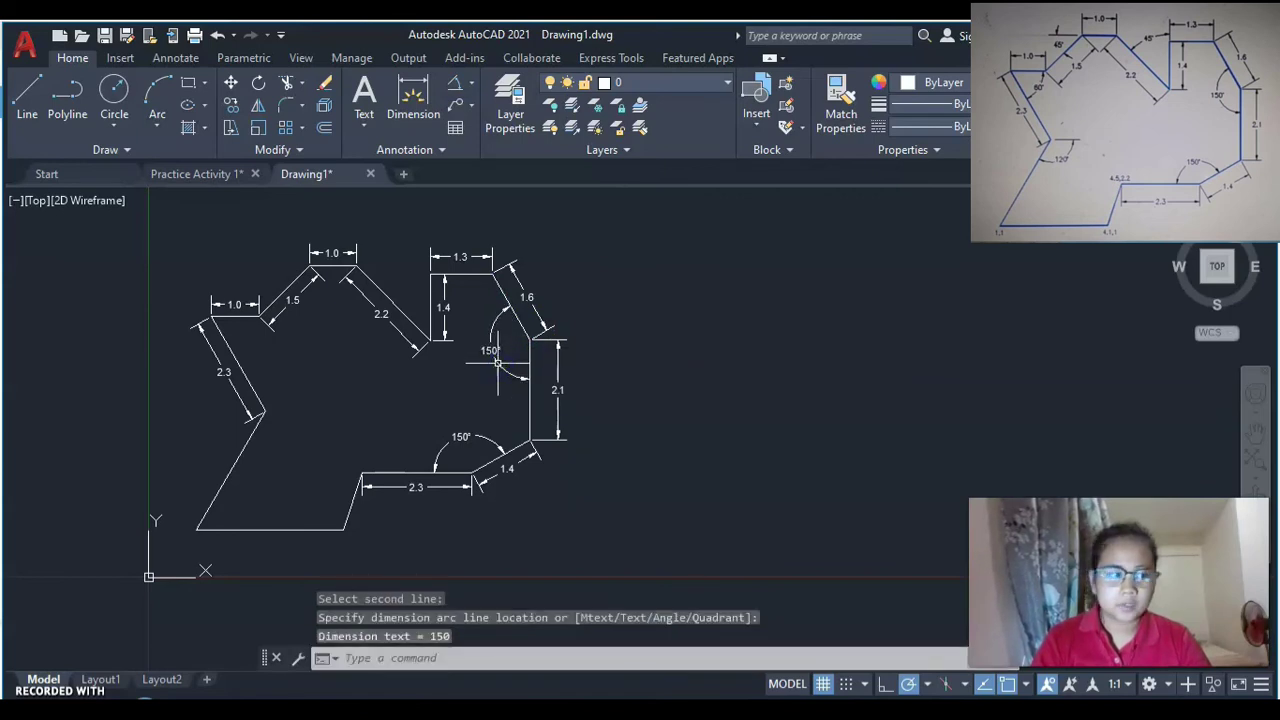
# Add an angular dimension between the 2.2 sloping segment and the adjoining 1.4 vertical segment, with the arc above the notch outside the outline.
pyautogui.click(460, 84)
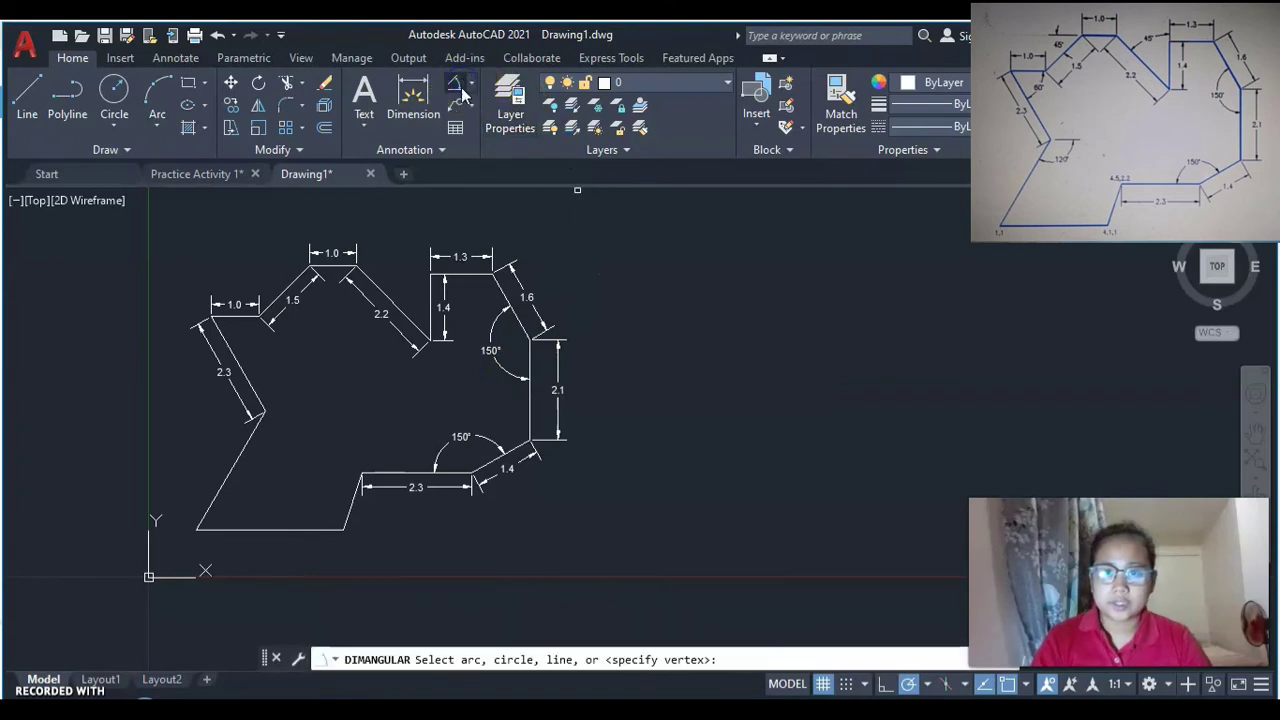
pyautogui.click(390, 298)
pyautogui.click(432, 305)
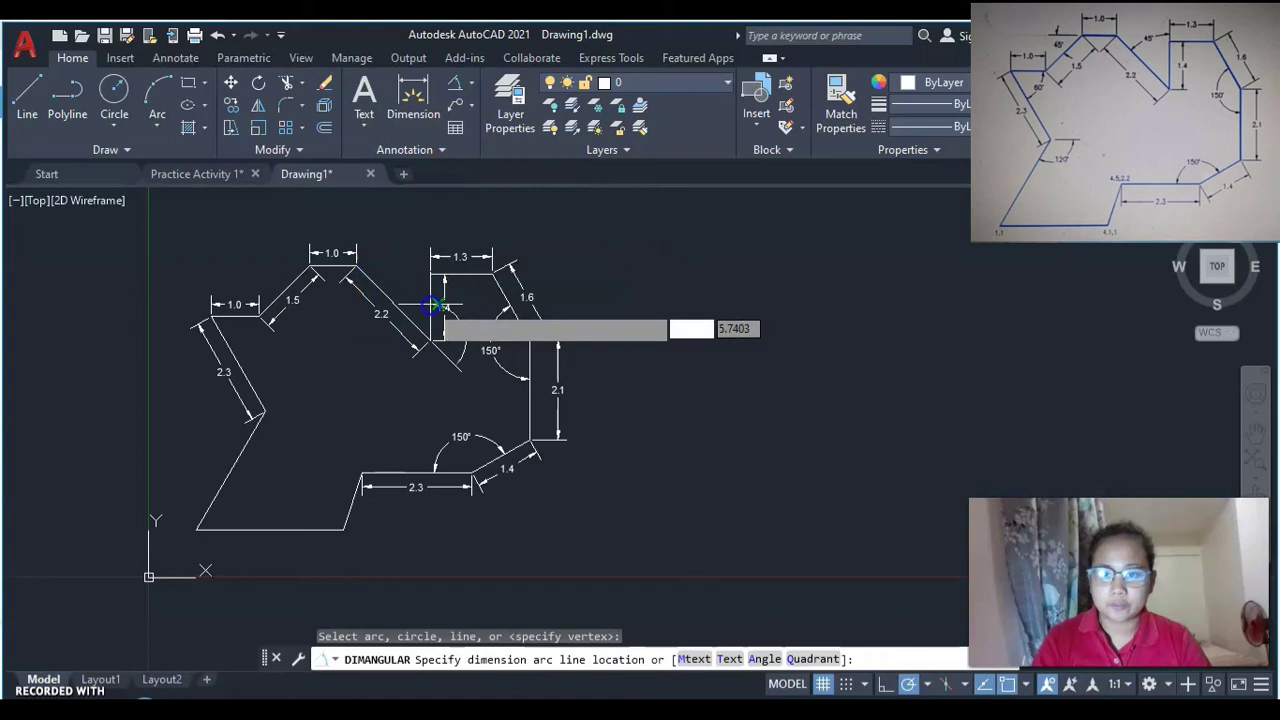
pyautogui.click(406, 278)
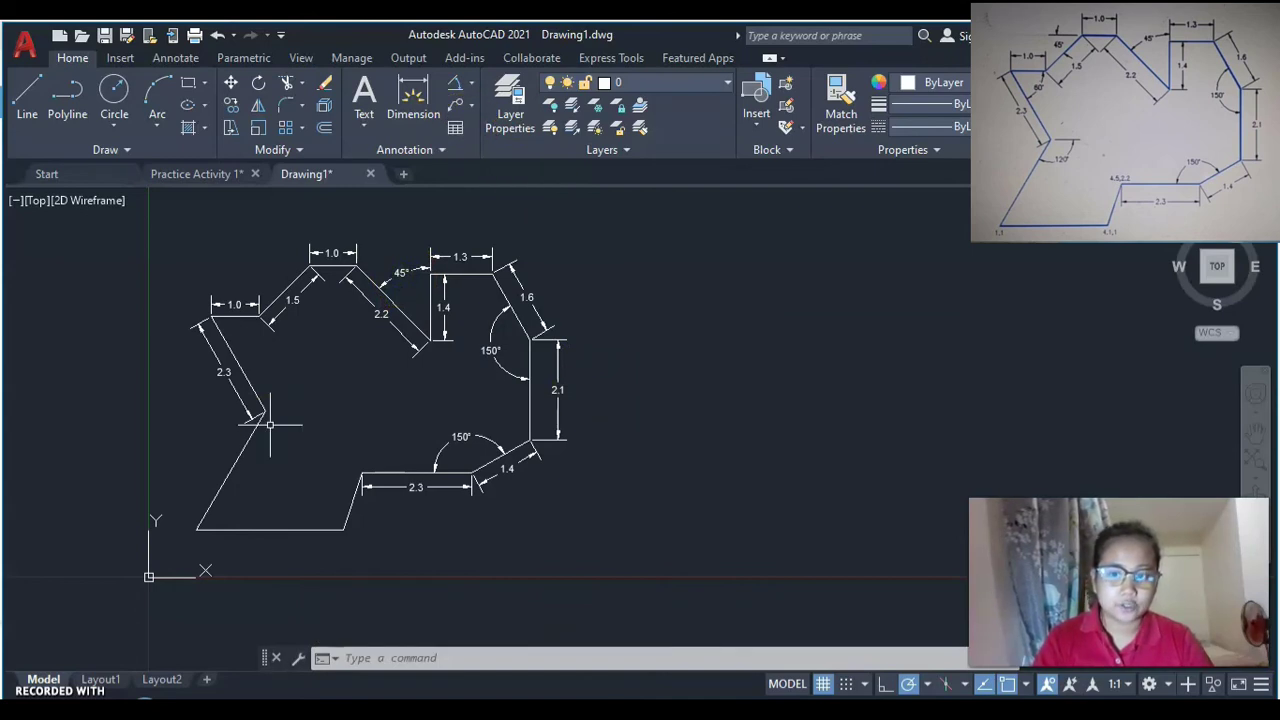
# Draw a horizontal reference line 1 unit long extending left from a point just left of the topmost segment's left corner.
pyautogui.click(30, 92)
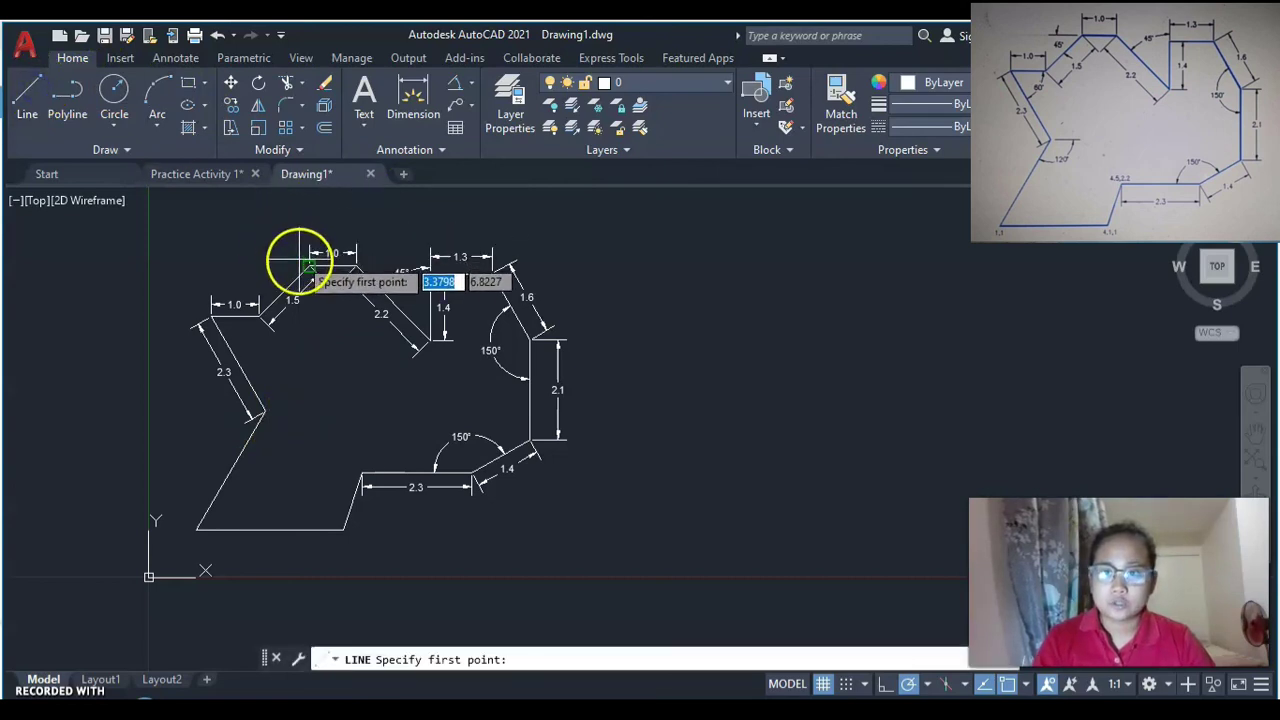
pyautogui.click(28, 90)
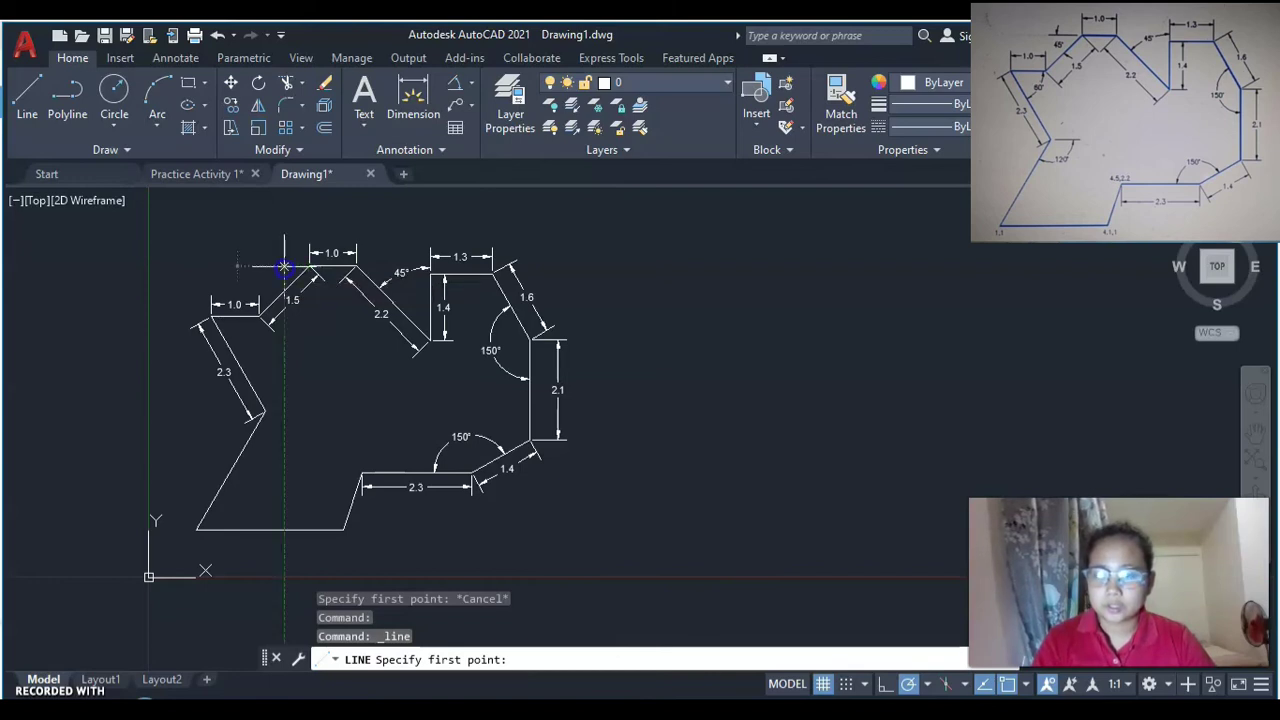
pyautogui.click(284, 265)
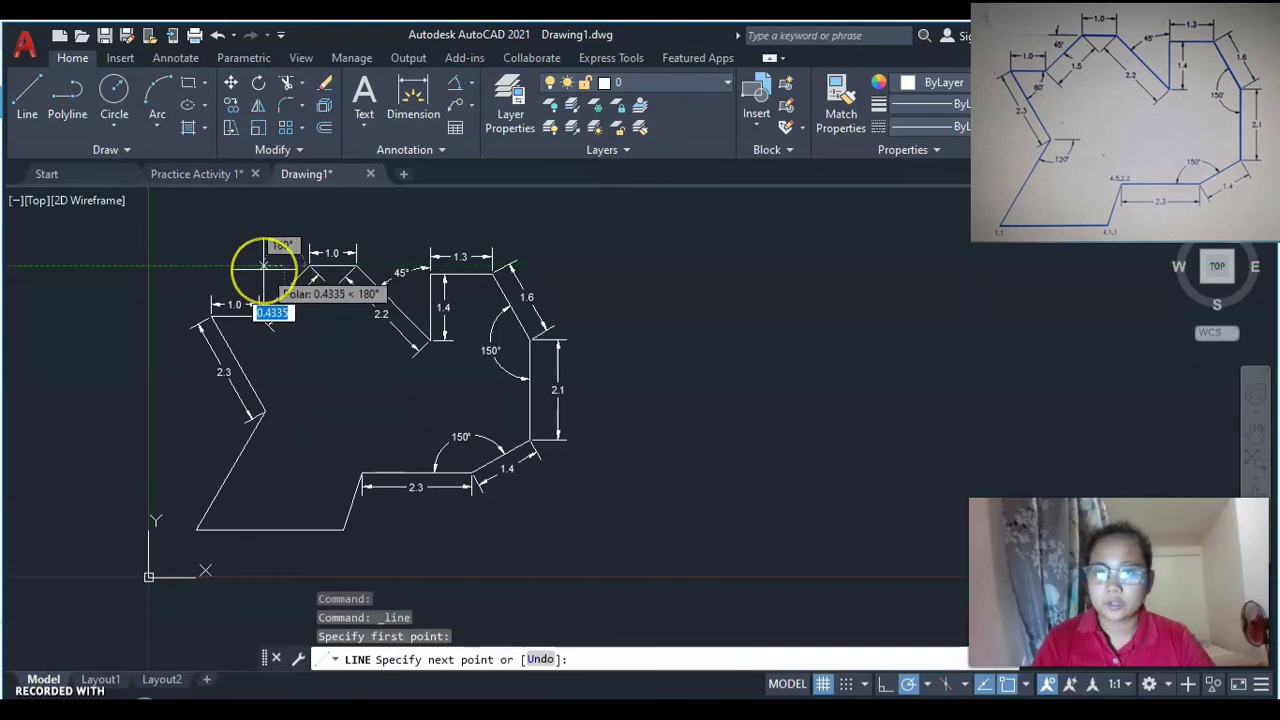
pyautogui.write('1')
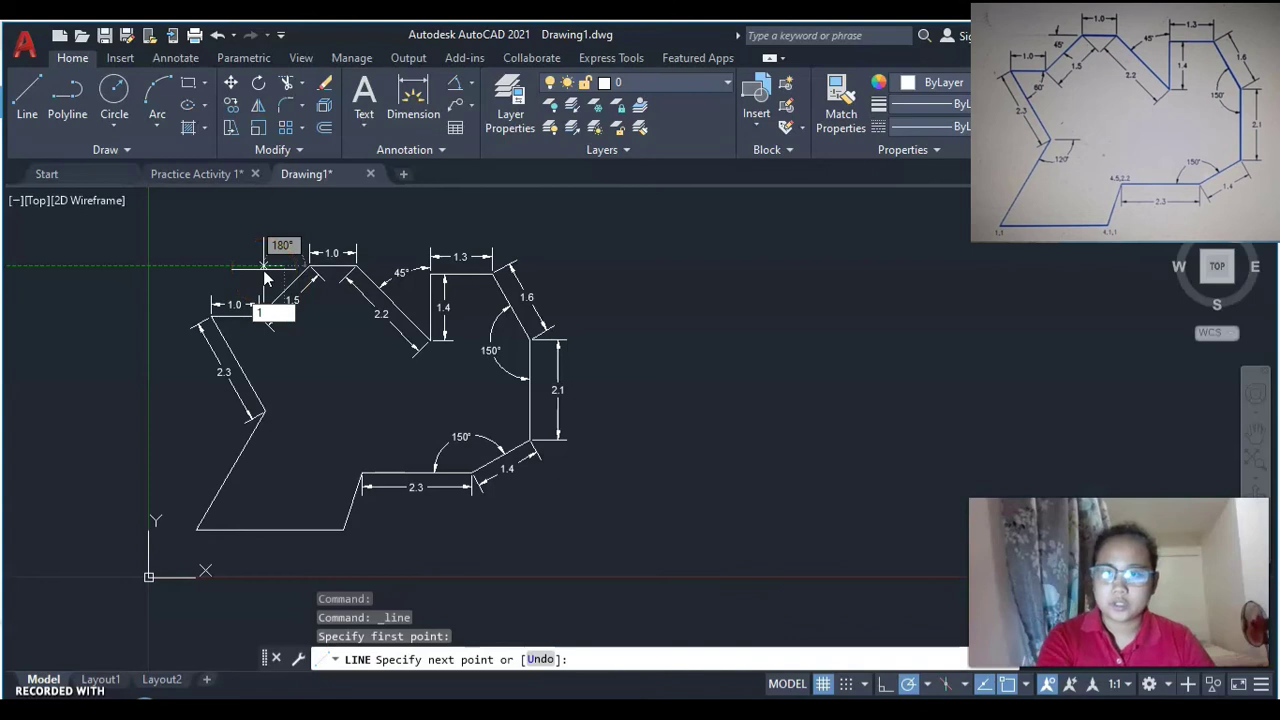
pyautogui.press('Return')
pyautogui.press('Escape')
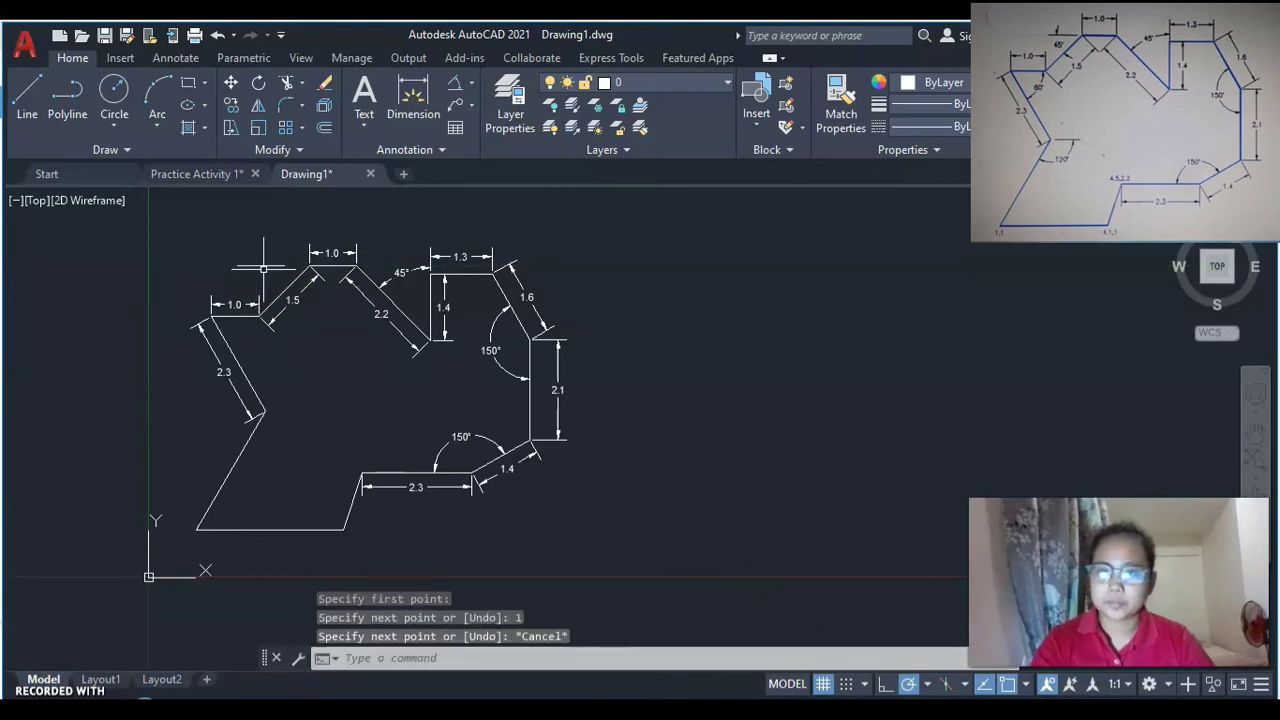
# Draw a horizontal reference line 1 unit long extending right from a point just inside the left notch's vertex.
pyautogui.click(32, 100)
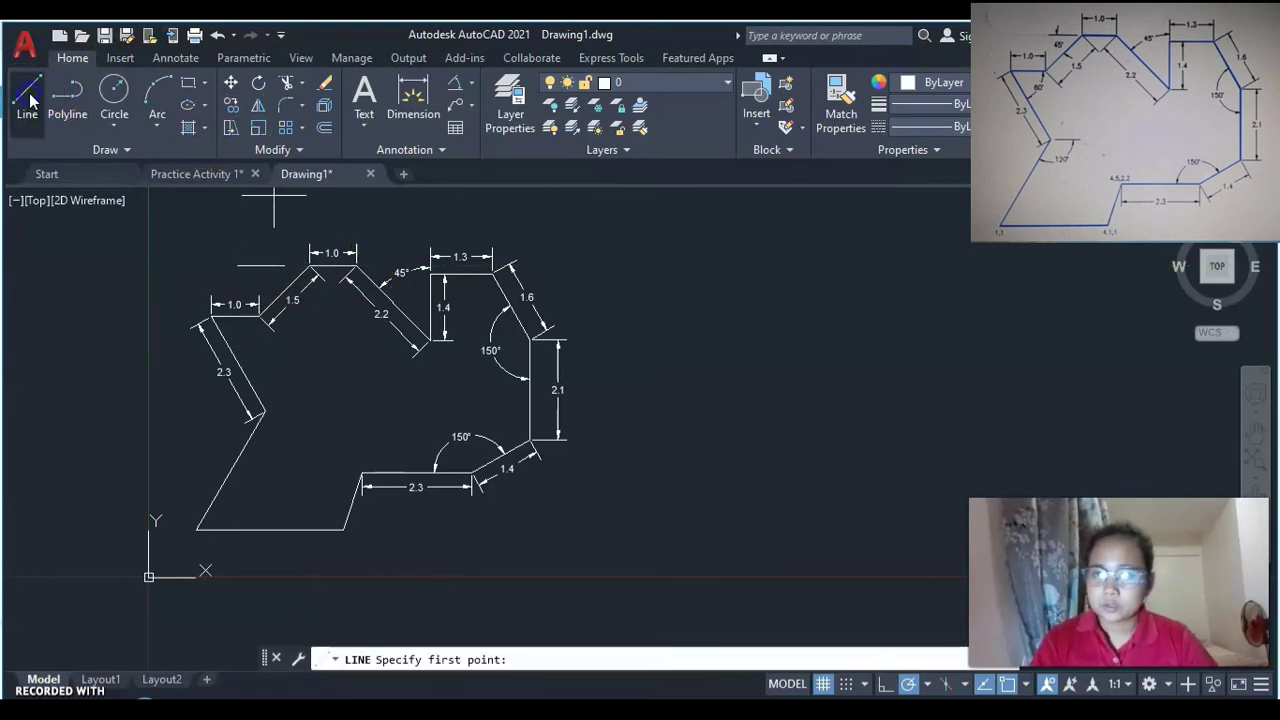
pyautogui.click(277, 410)
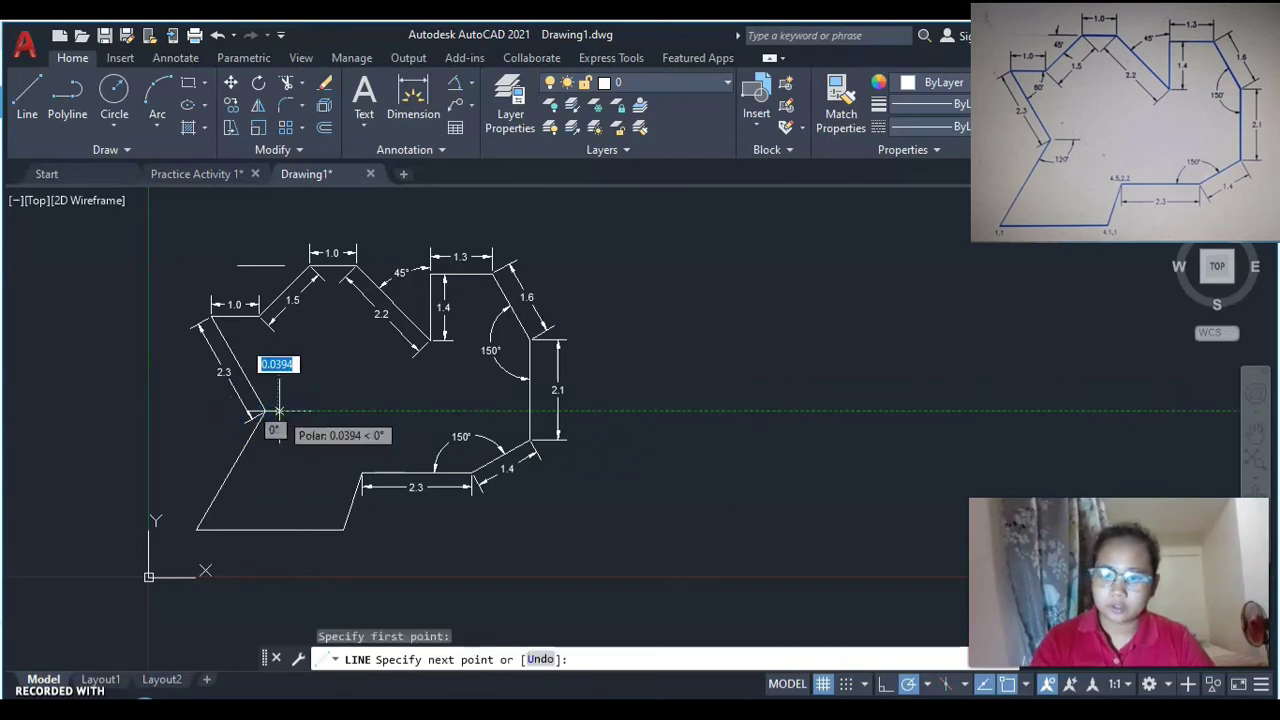
pyautogui.write('1')
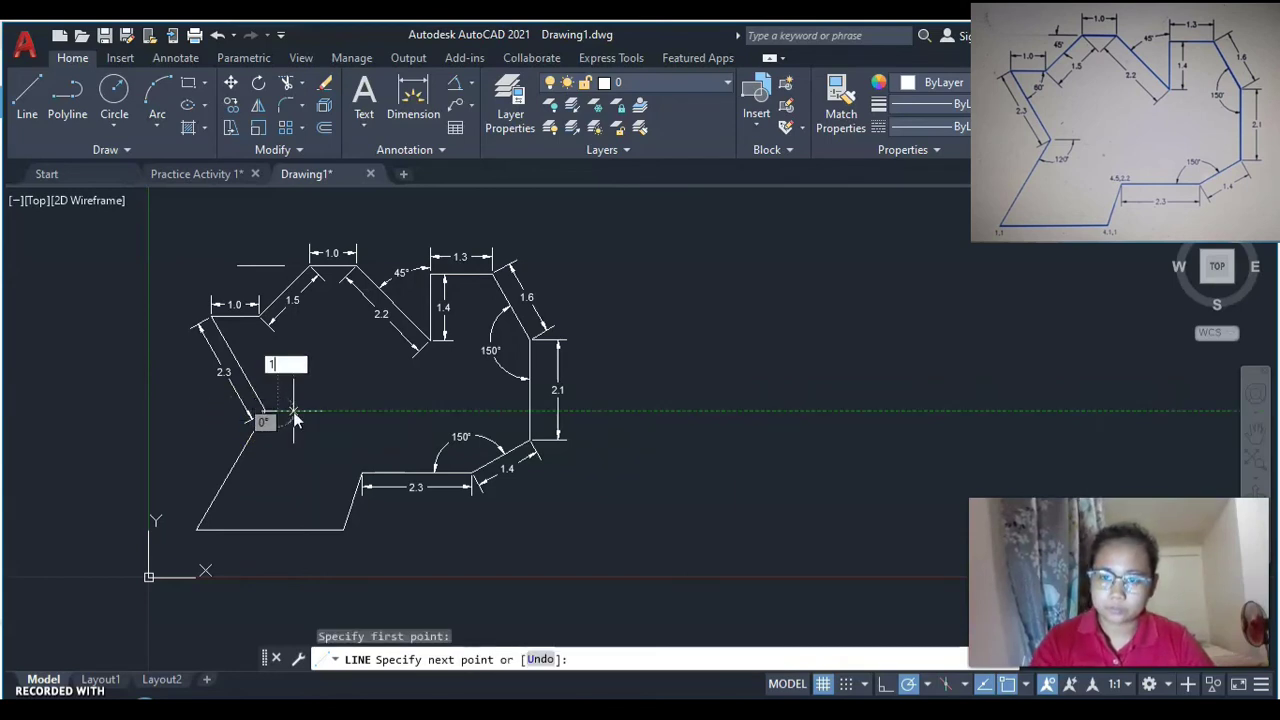
pyautogui.press('Return')
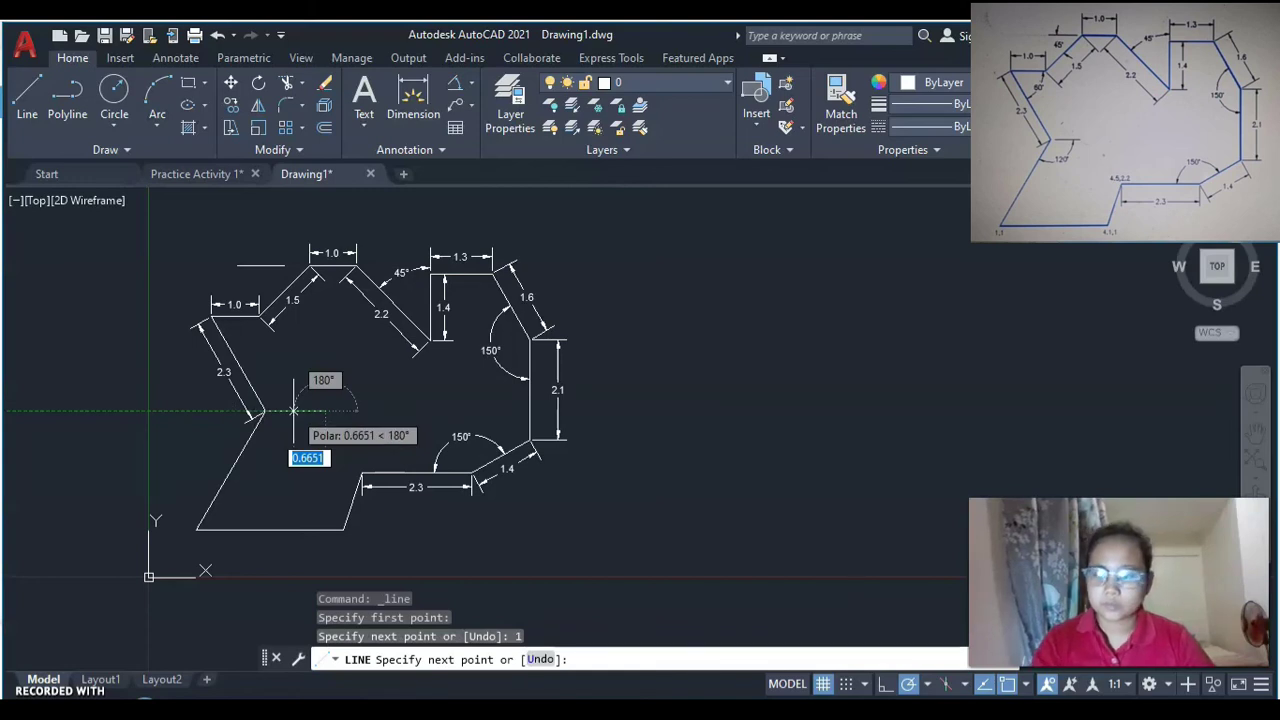
pyautogui.press('Escape')
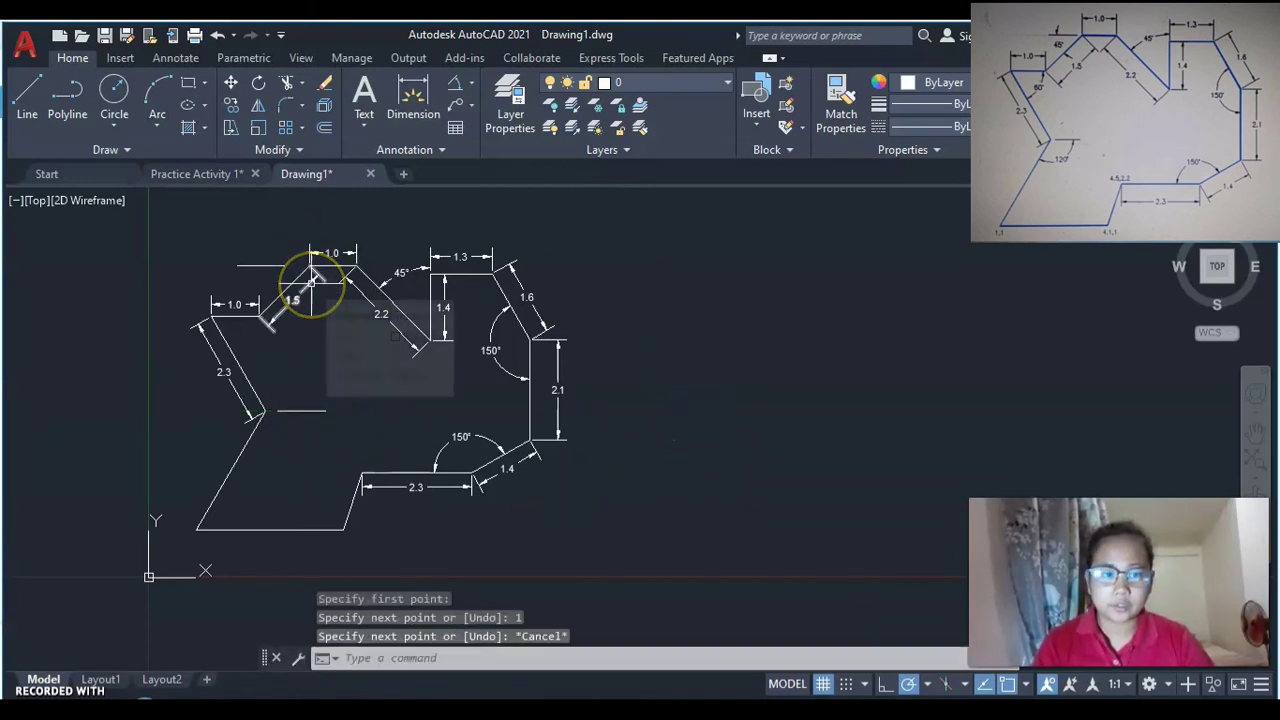
# Add an angular dimension between the upper reference line and the 1.5 sloping segment, with the arc outside the outline.
pyautogui.click(454, 86)
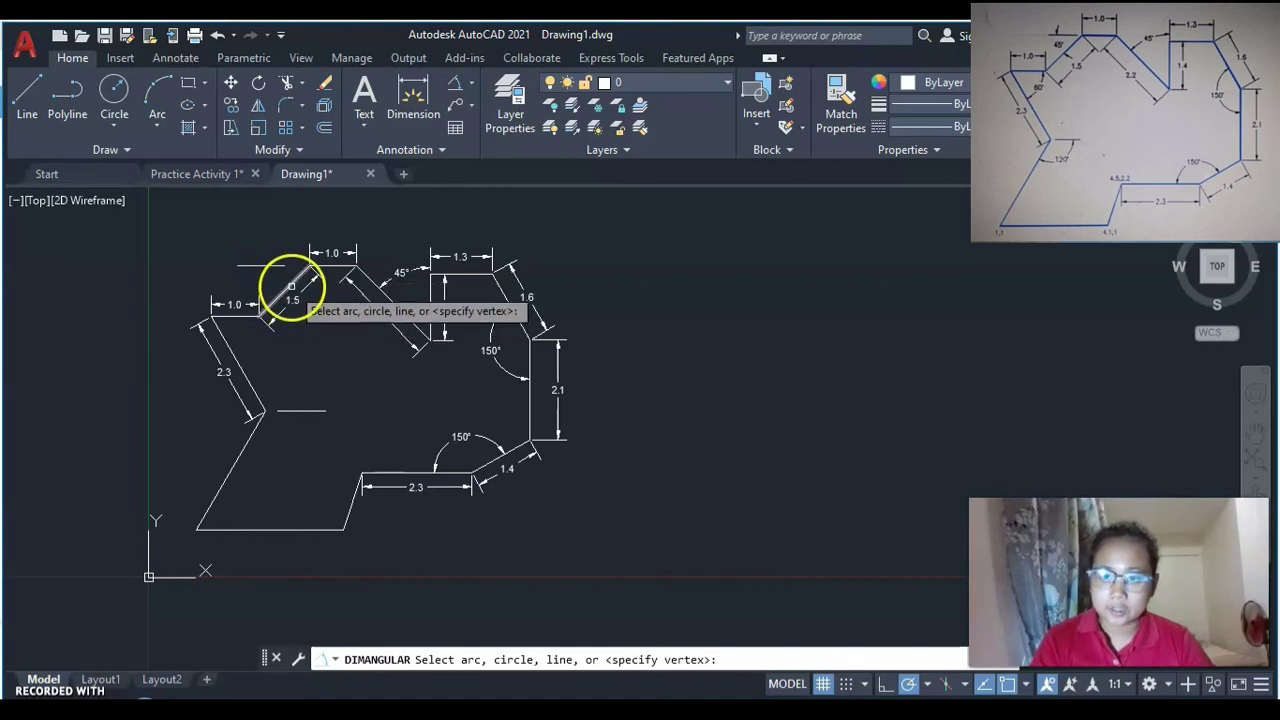
pyautogui.click(276, 266)
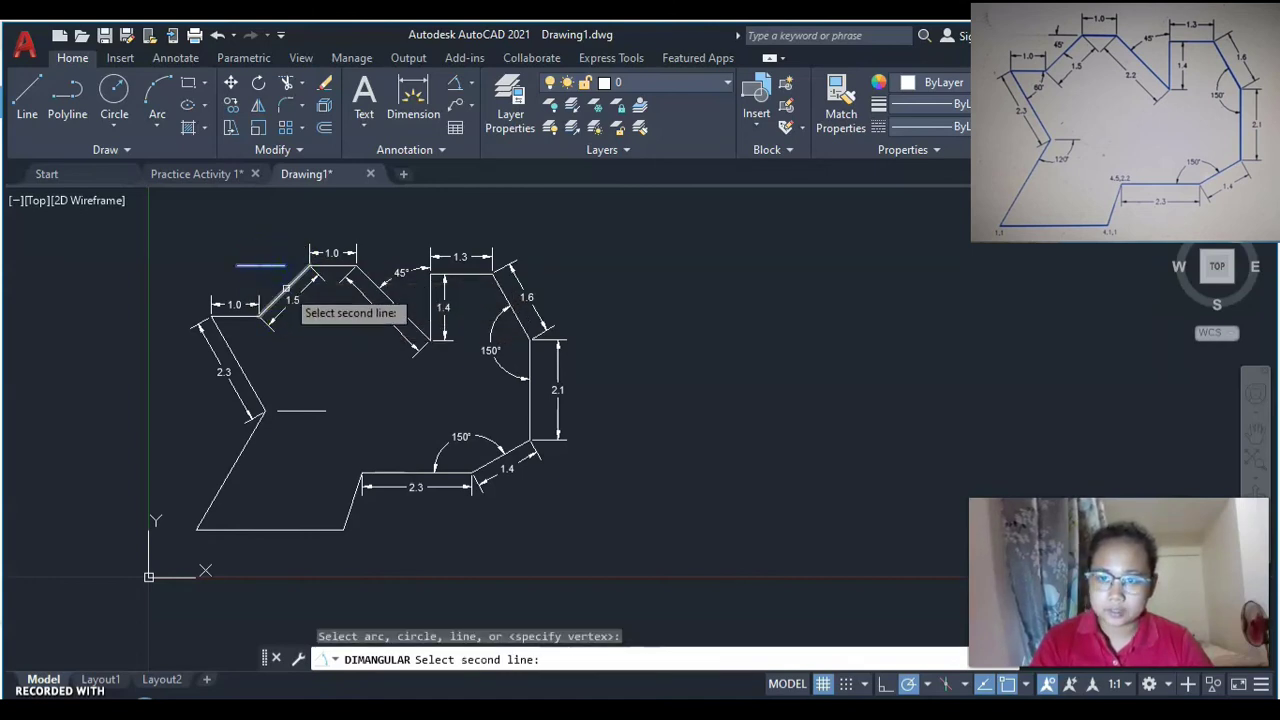
pyautogui.click(286, 287)
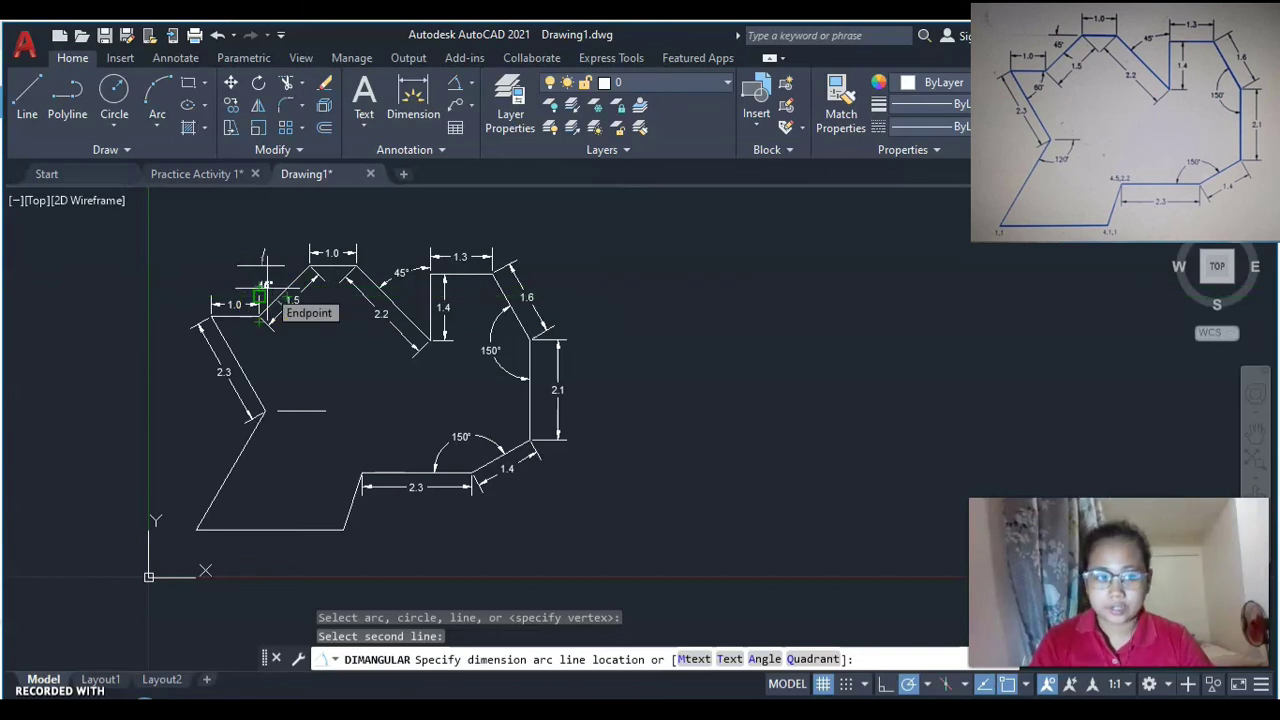
pyautogui.click(262, 288)
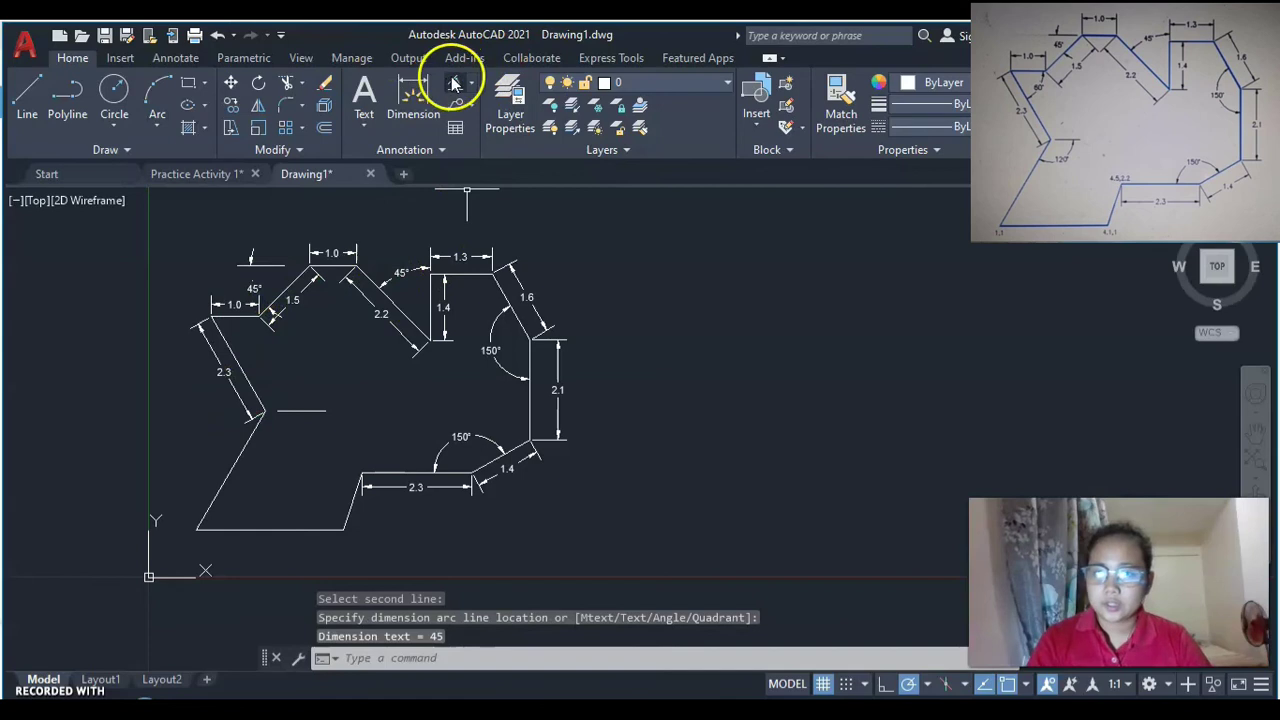
# Add an angular dimension between the left notch's reference line and the lower-left sloping segment, with the arc inside the outline.
pyautogui.press('Return')
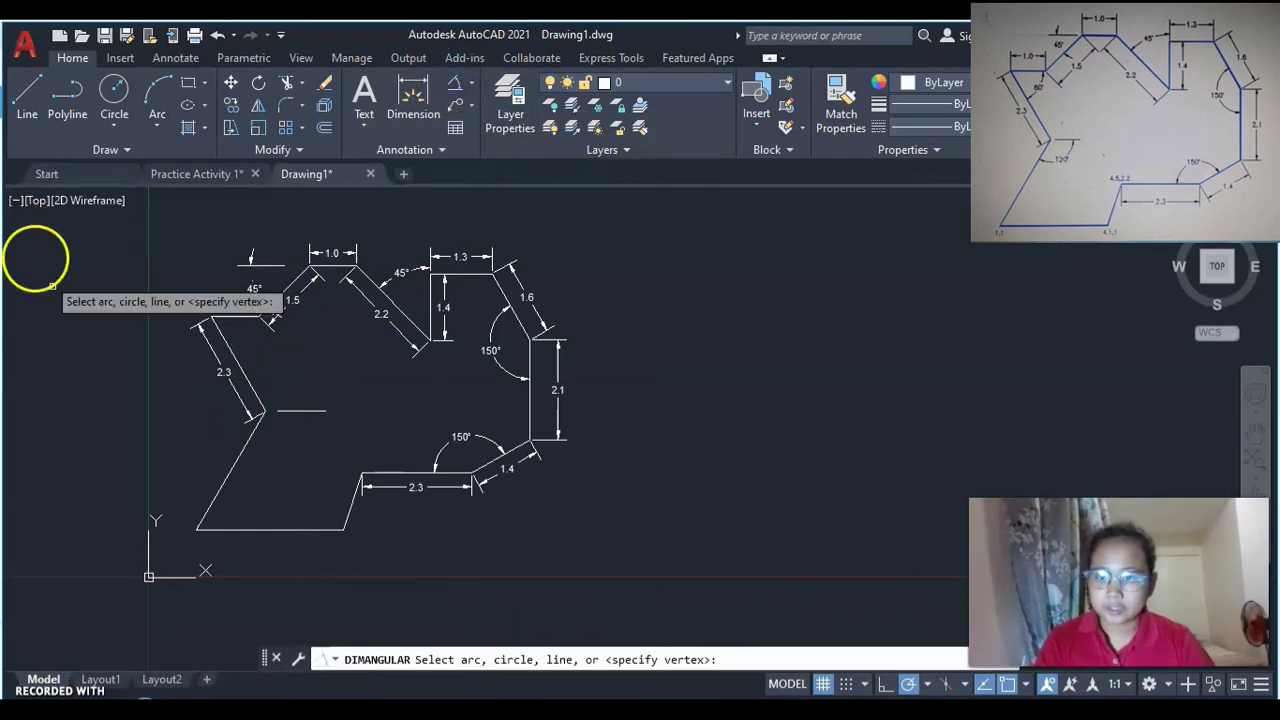
pyautogui.click(303, 406)
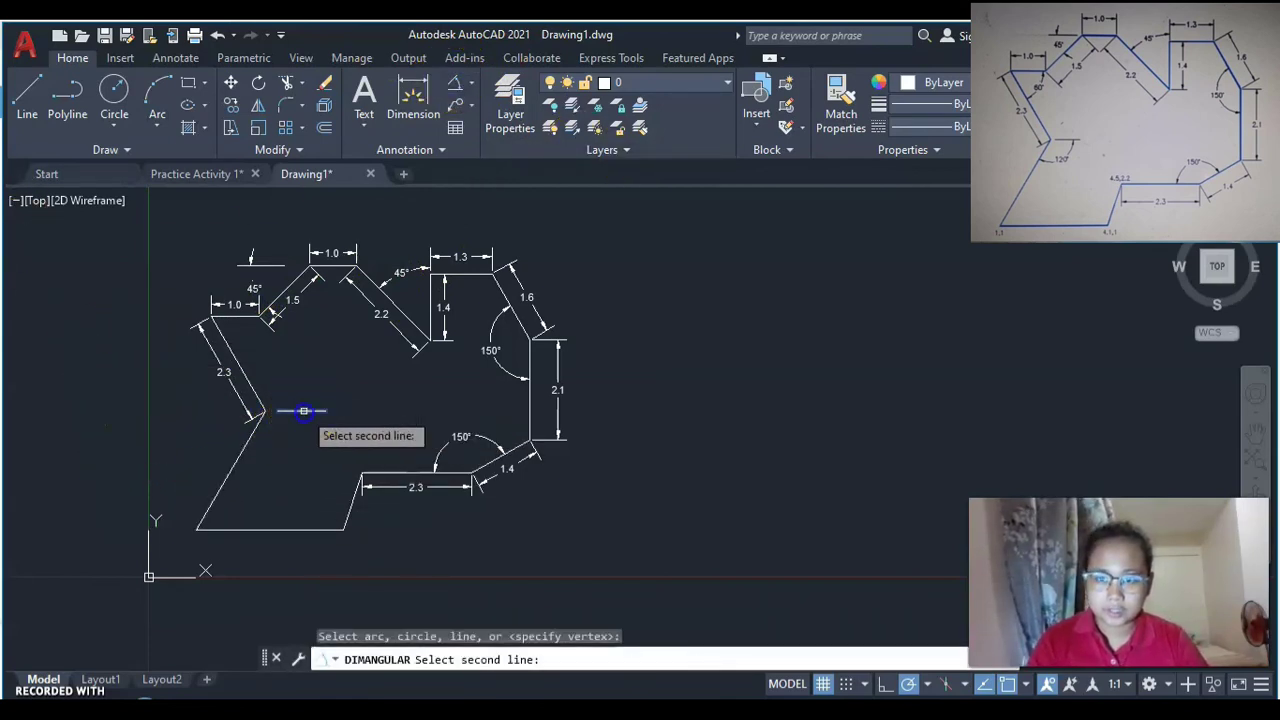
pyautogui.click(249, 440)
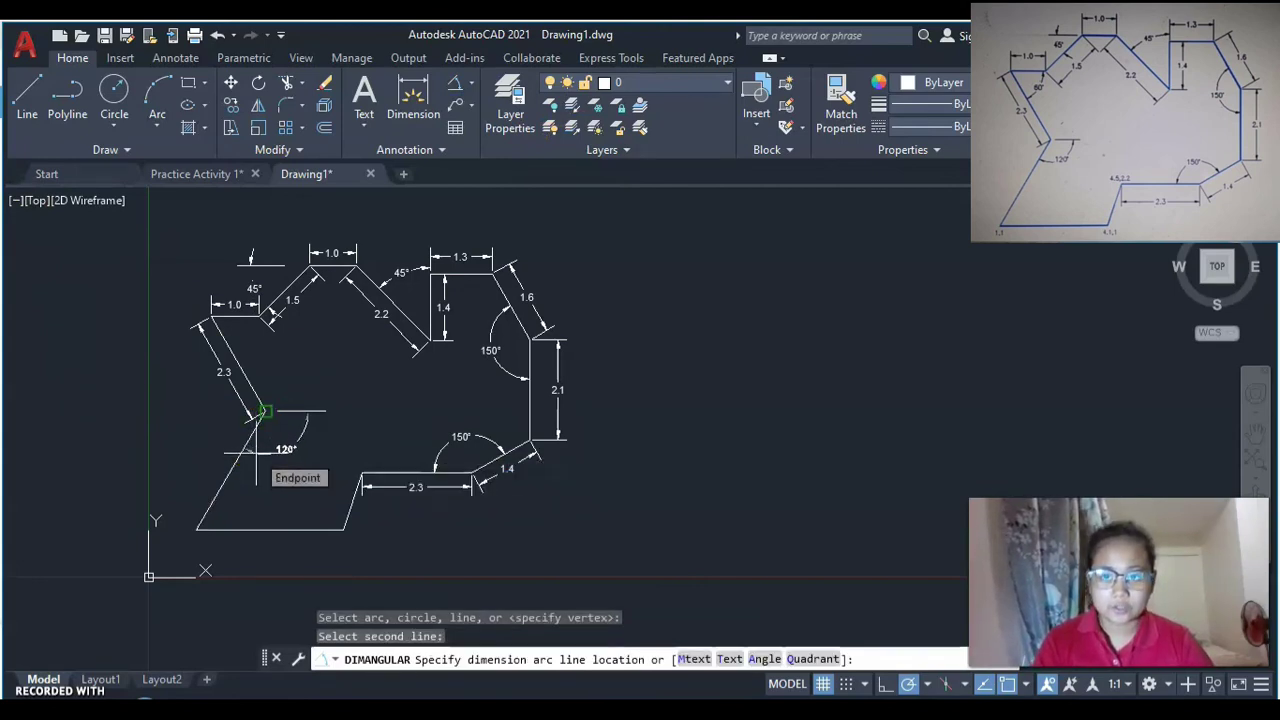
pyautogui.click(257, 457)
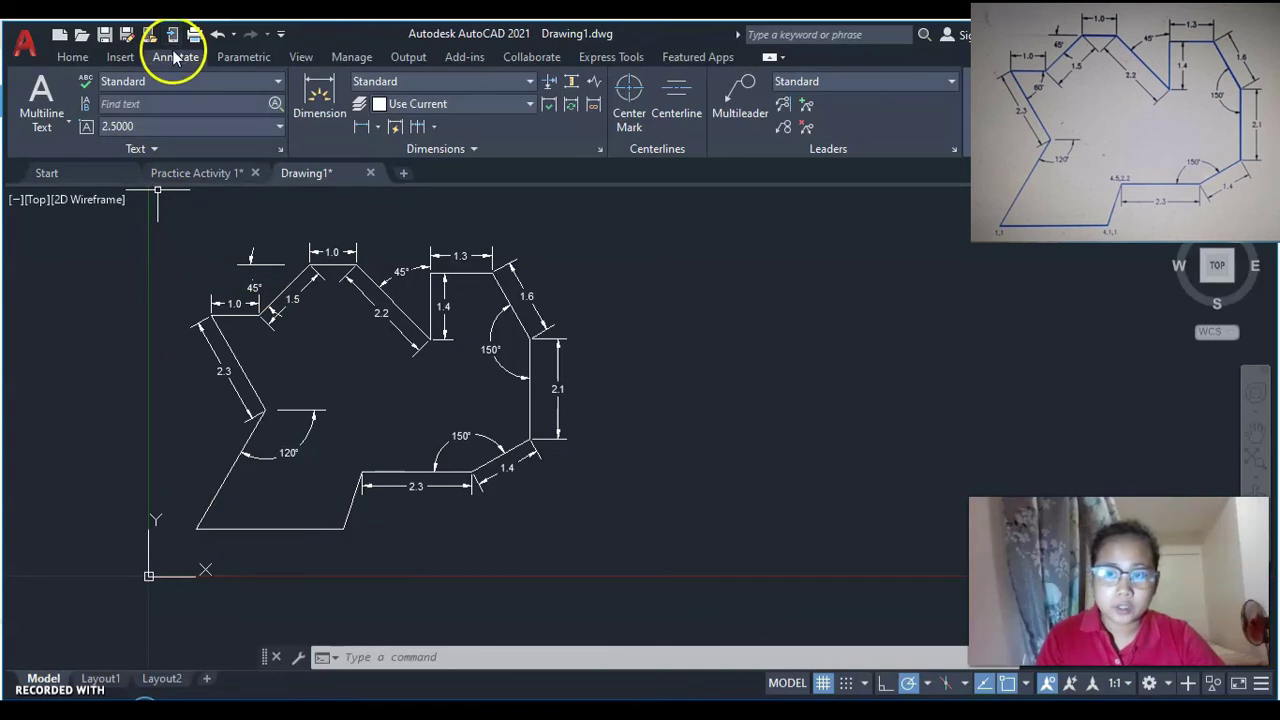
# Add the multiline text (1,1) with a text height of 0.15 just below the outline's lower-left corner.
pyautogui.click(50, 92)
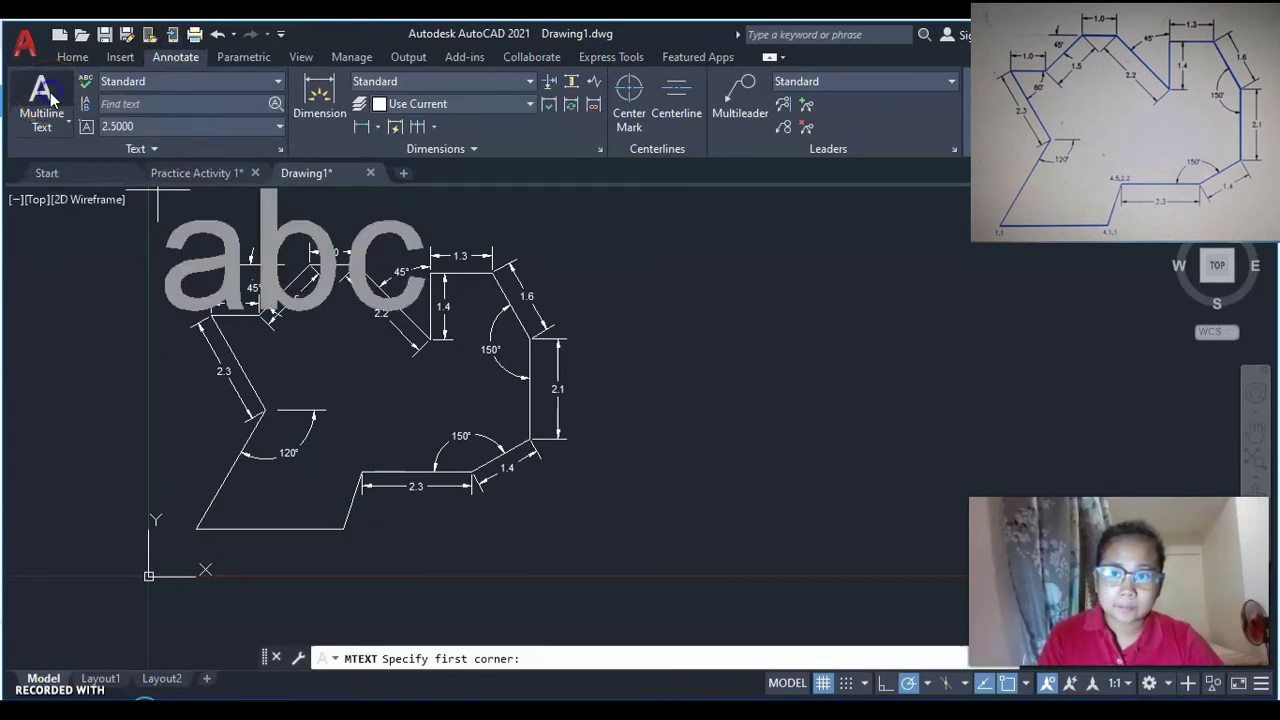
pyautogui.click(196, 540)
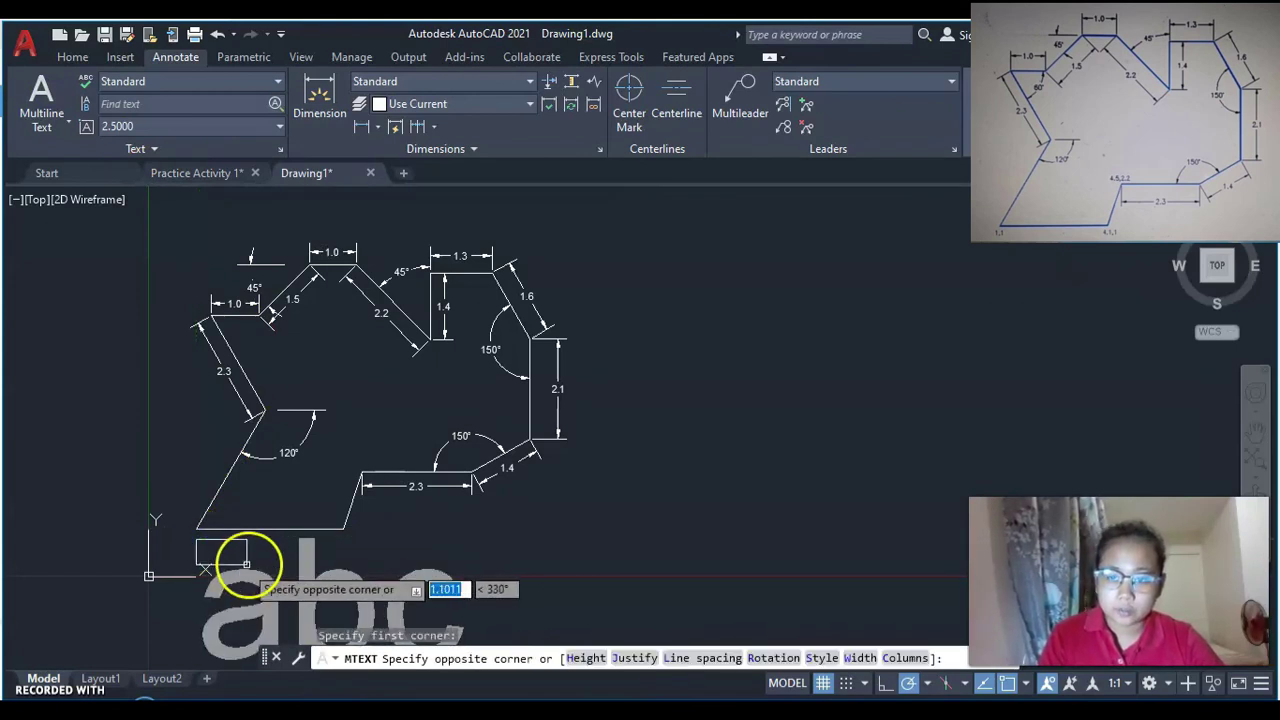
pyautogui.click(250, 556)
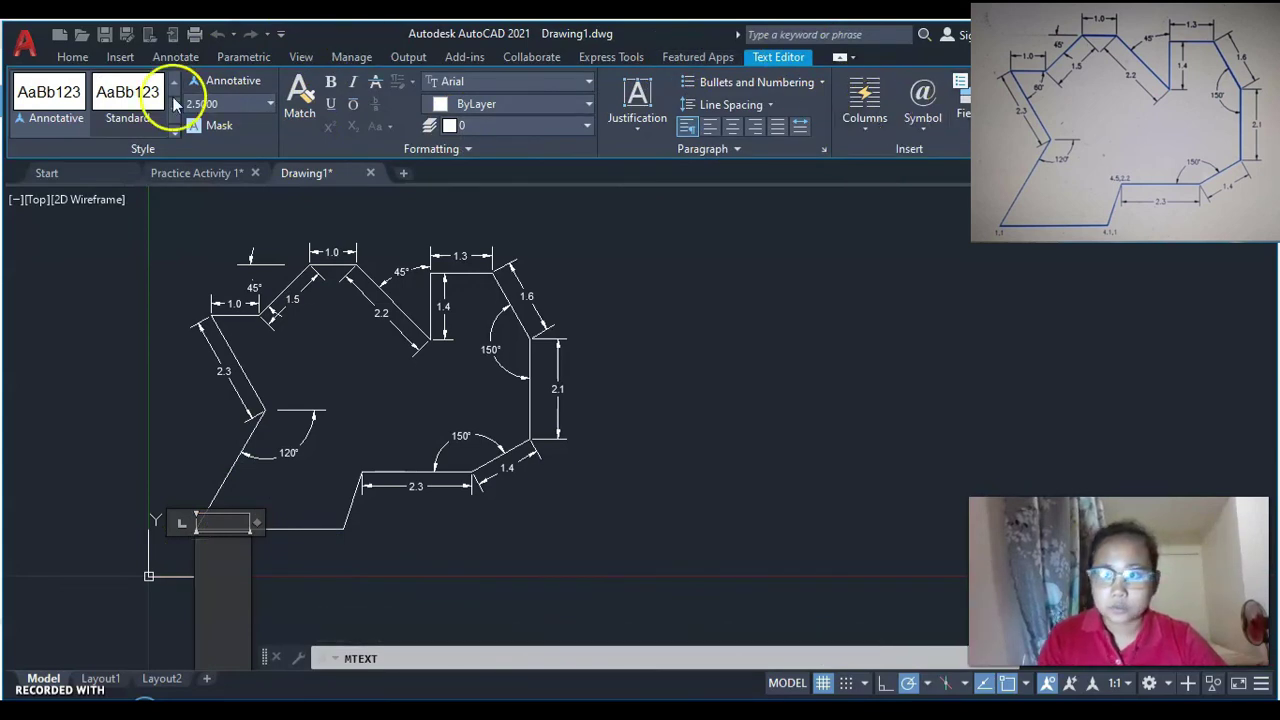
pyautogui.click(141, 123)
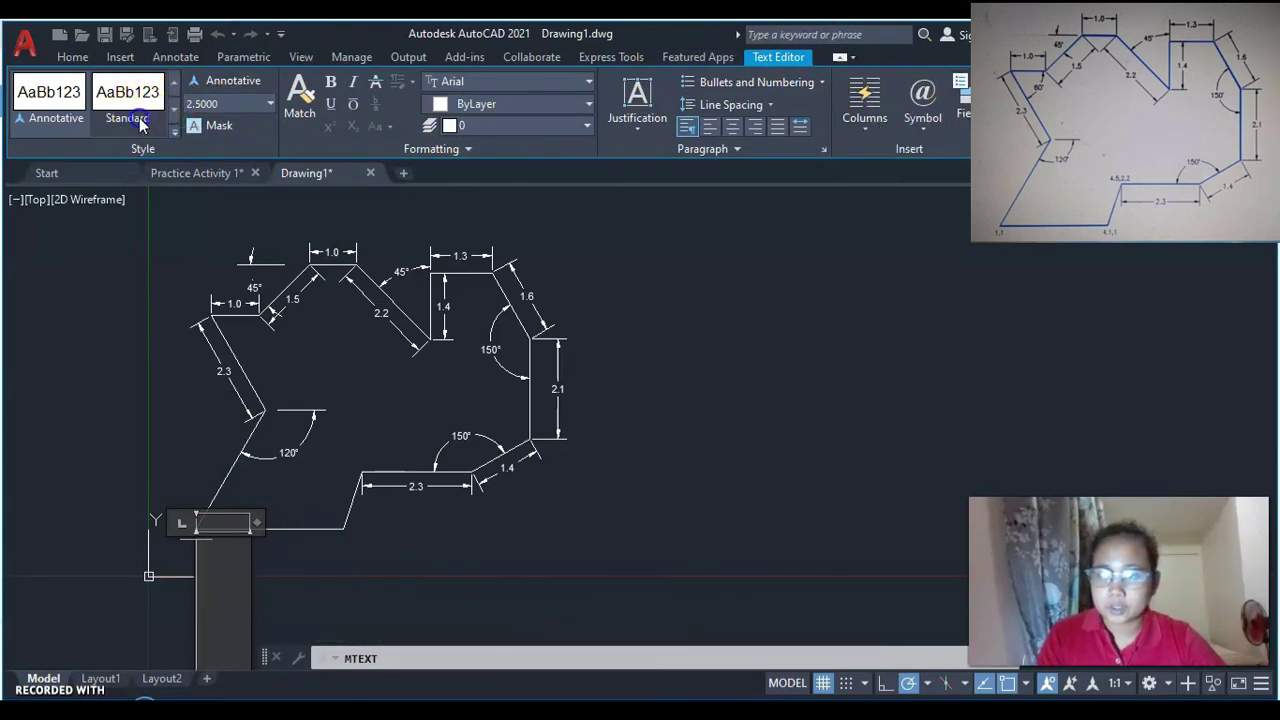
pyautogui.click(220, 103)
pyautogui.doubleClick(249, 104)
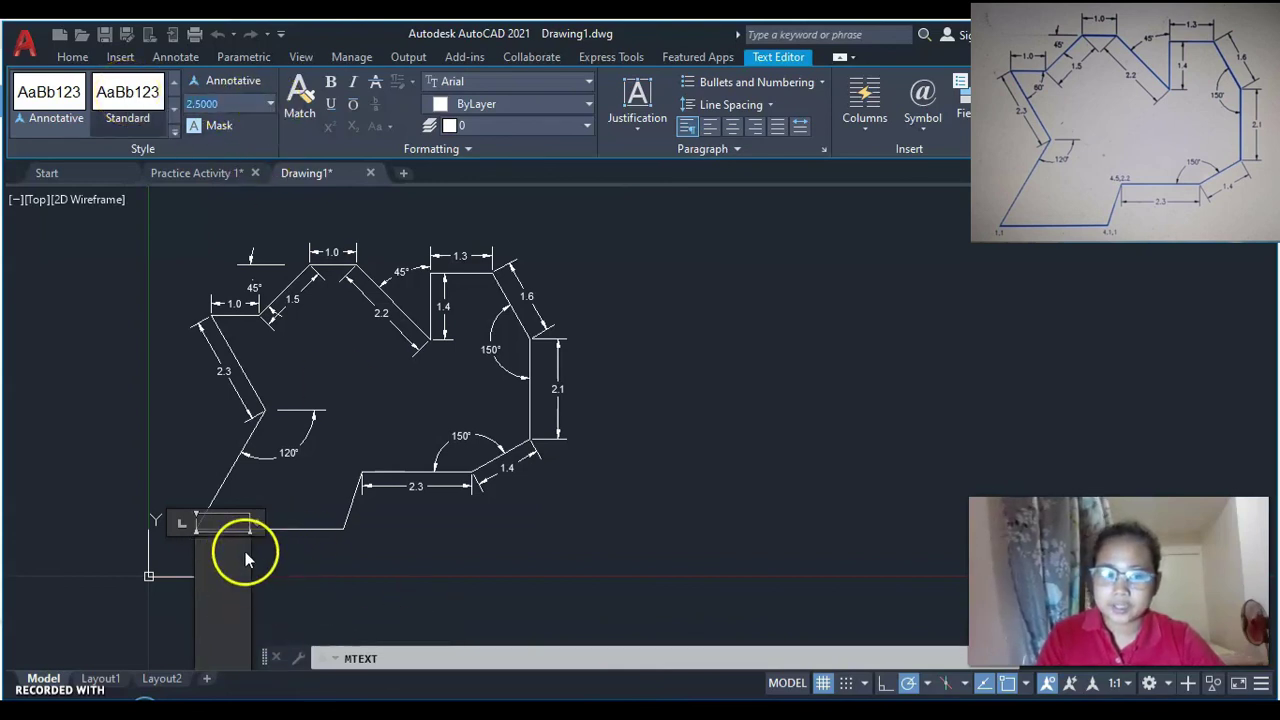
pyautogui.doubleClick(222, 104)
pyautogui.write('0.15')
pyautogui.press('Return')
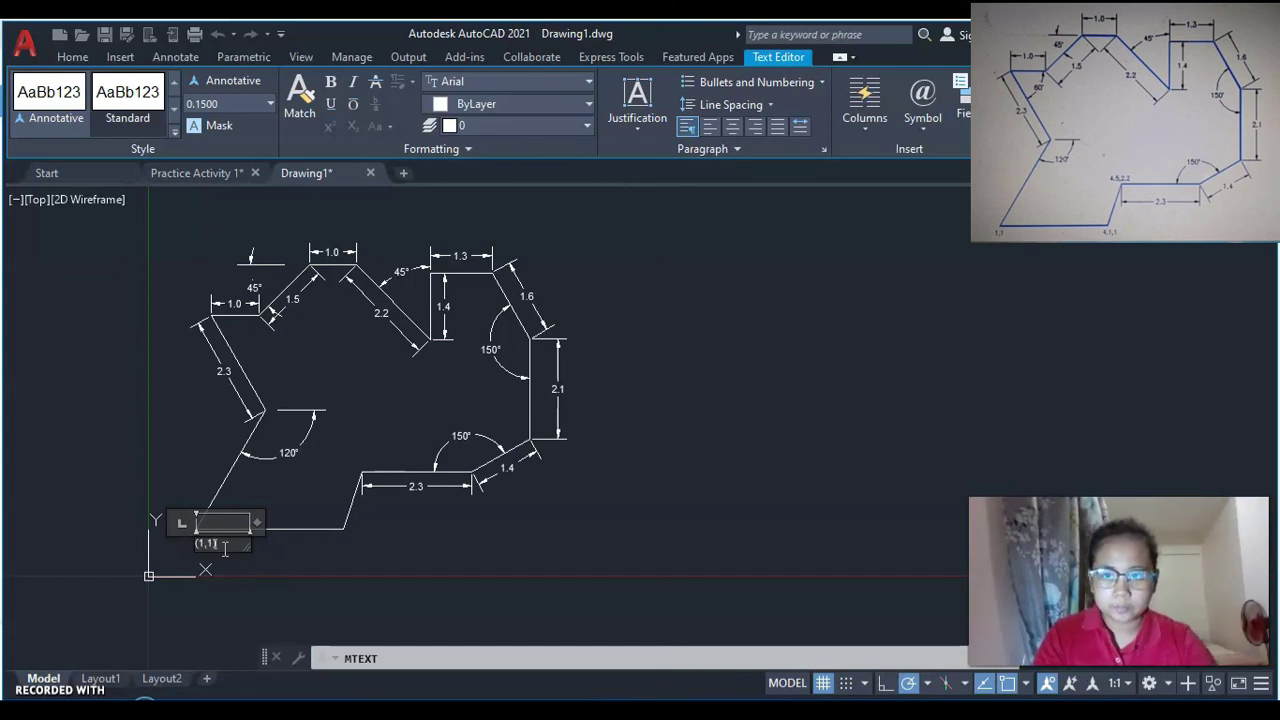
pyautogui.click(302, 546)
pyautogui.press('Escape')
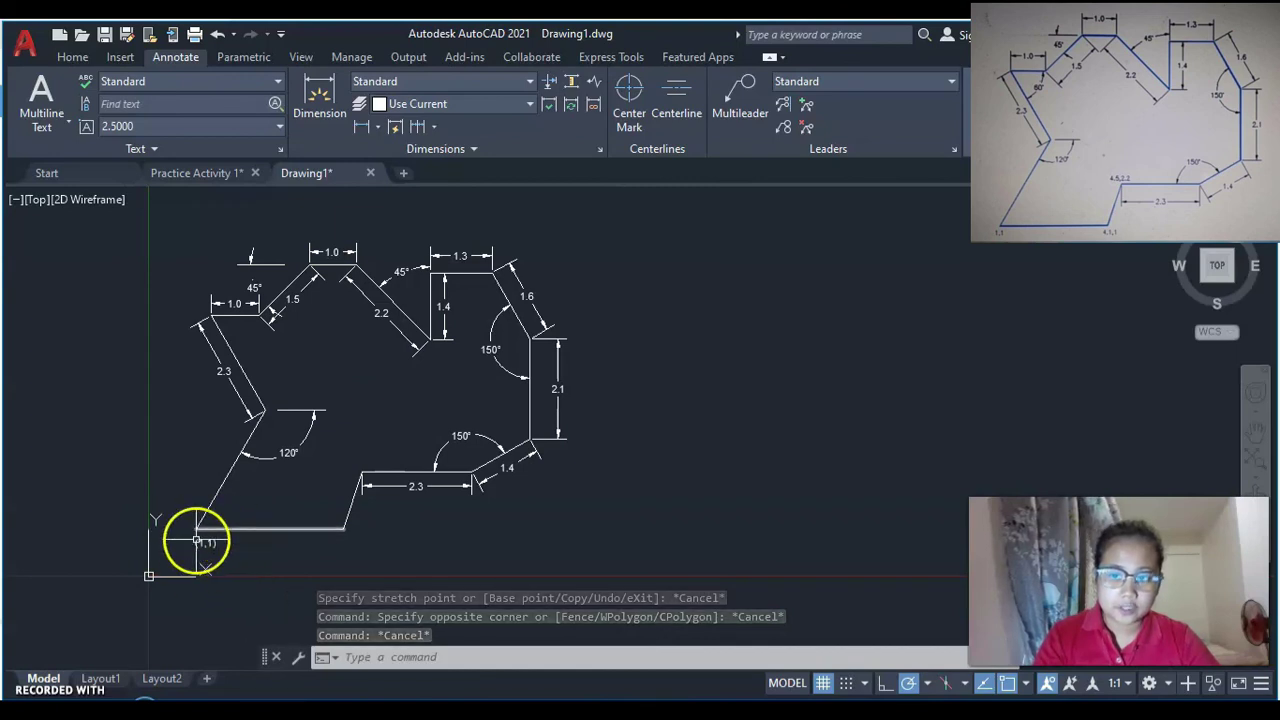
# Copy the (1,1) label and paste it just below the right end of the outline's bottom segment.
pyautogui.click(203, 541)
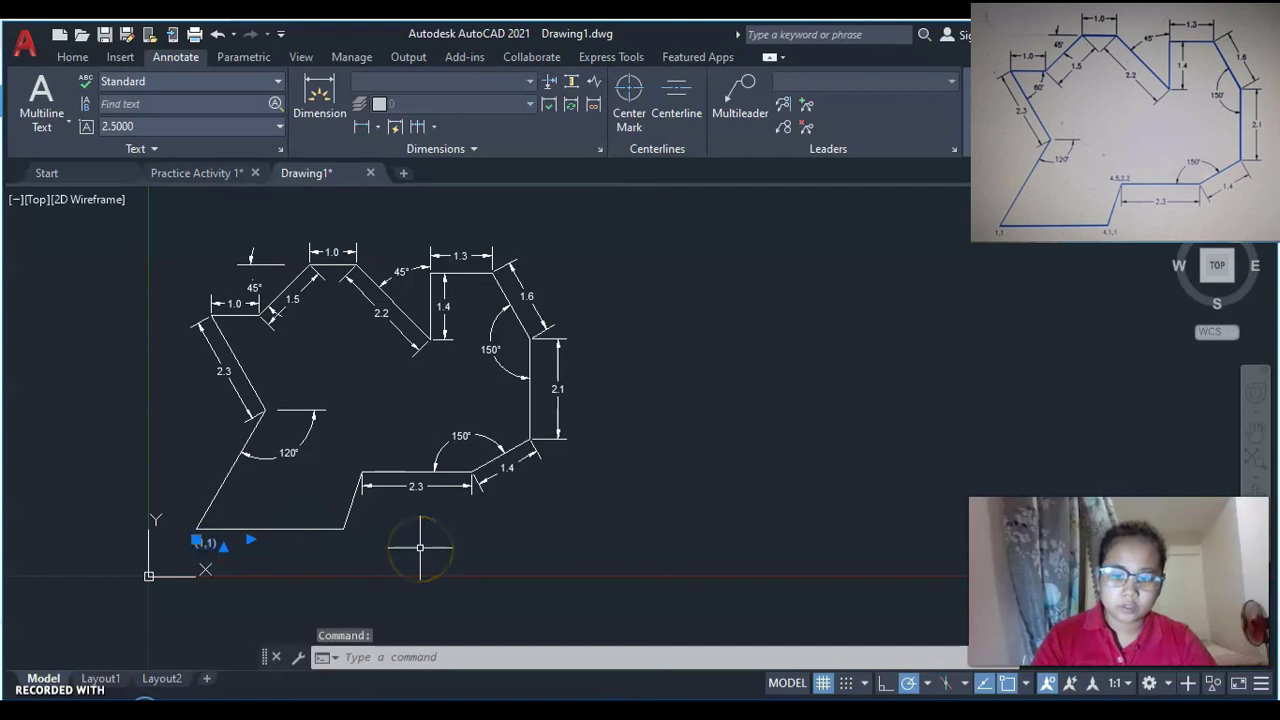
pyautogui.hotkey('ctrl', 'c')
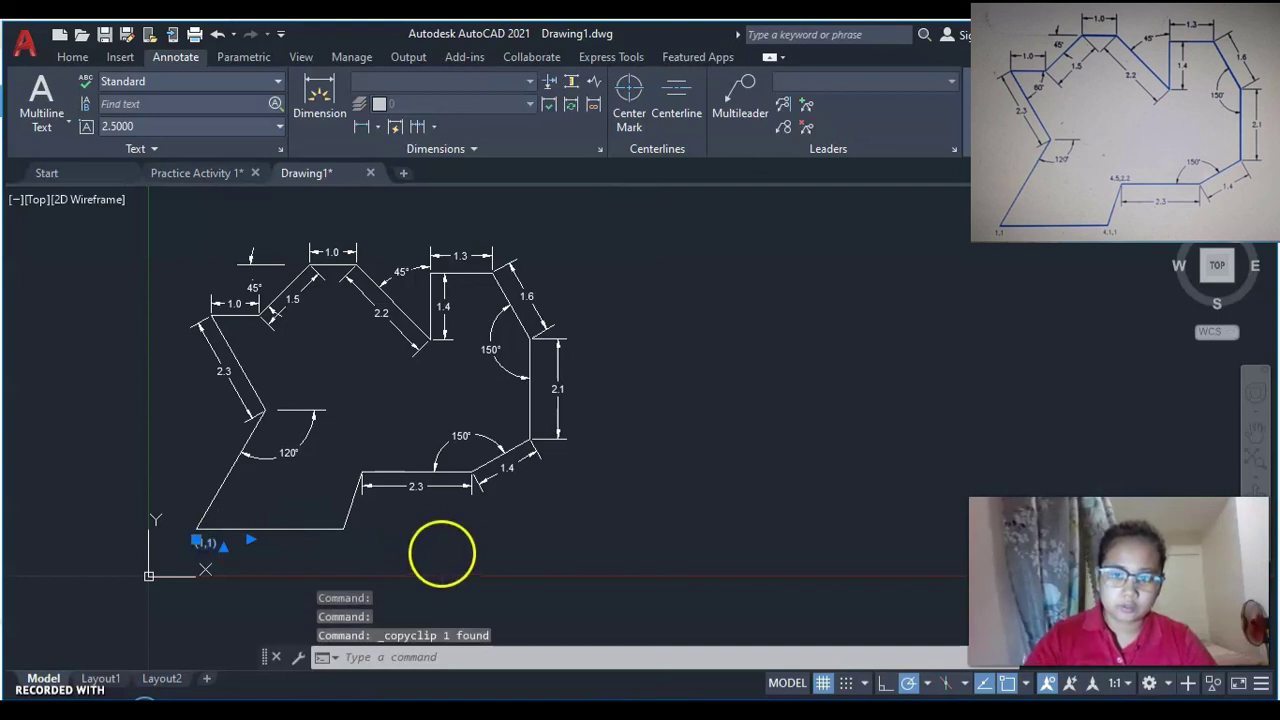
pyautogui.press('Escape')
pyautogui.hotkey('ctrl', 'v')
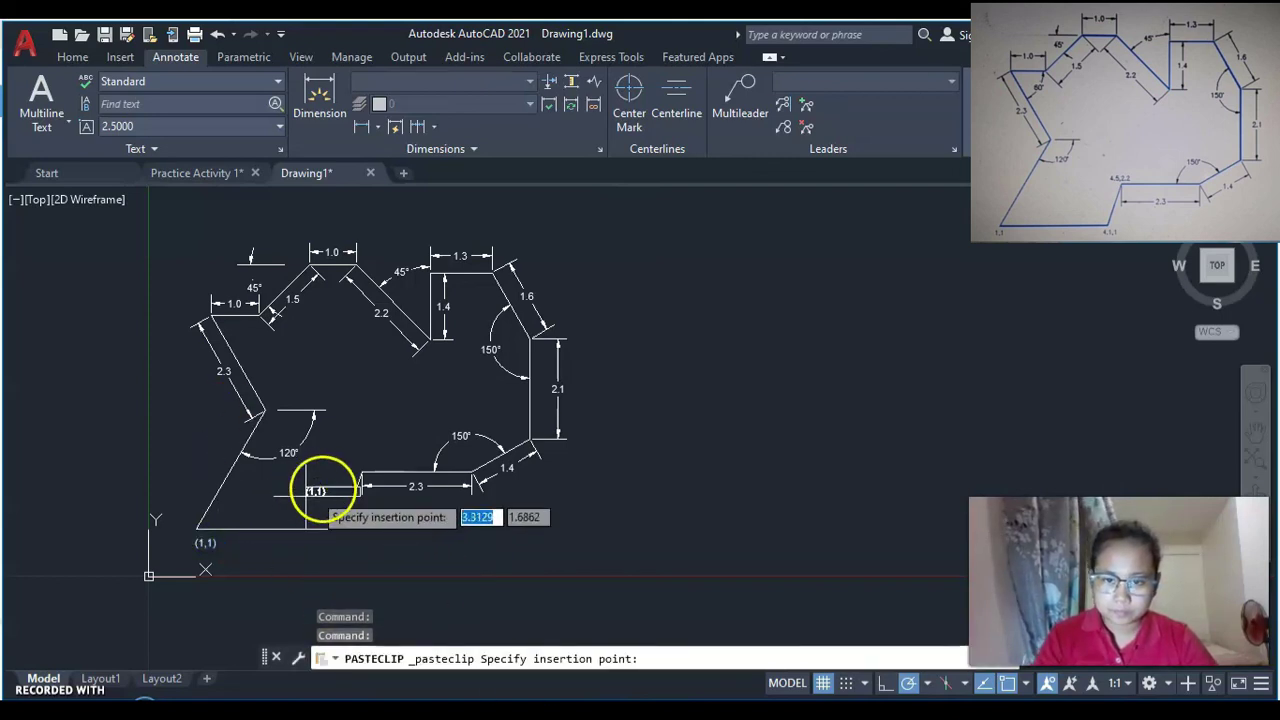
pyautogui.click(332, 548)
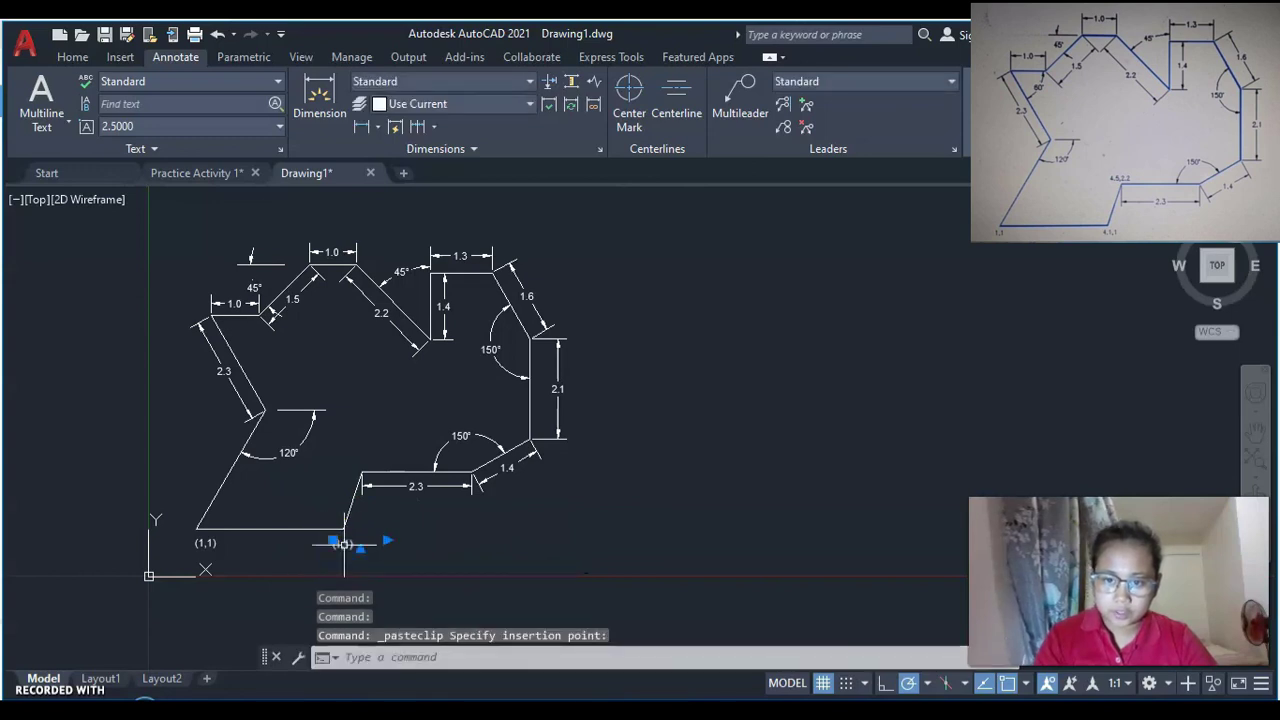
# Change the pasted label's text to (4.1,1).
pyautogui.doubleClick(341, 544)
pyautogui.doubleClick(338, 545)
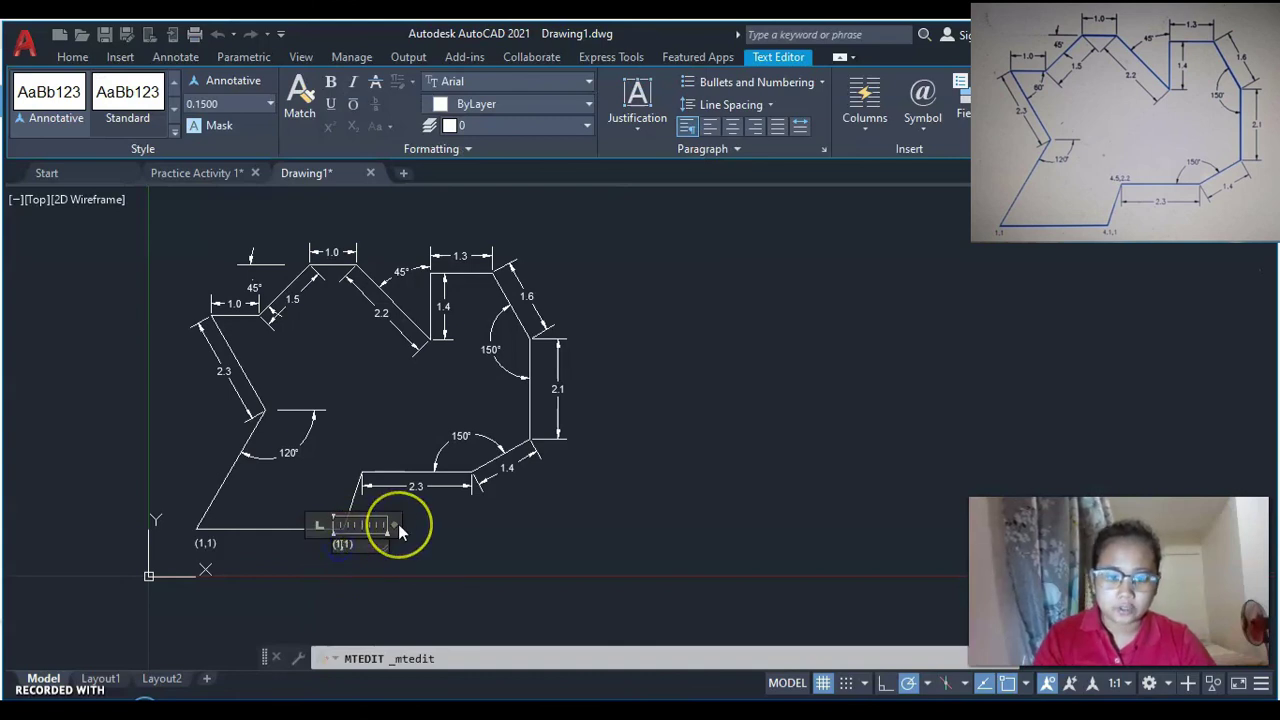
pyautogui.press('BackSpace')
pyautogui.write('4.1,')
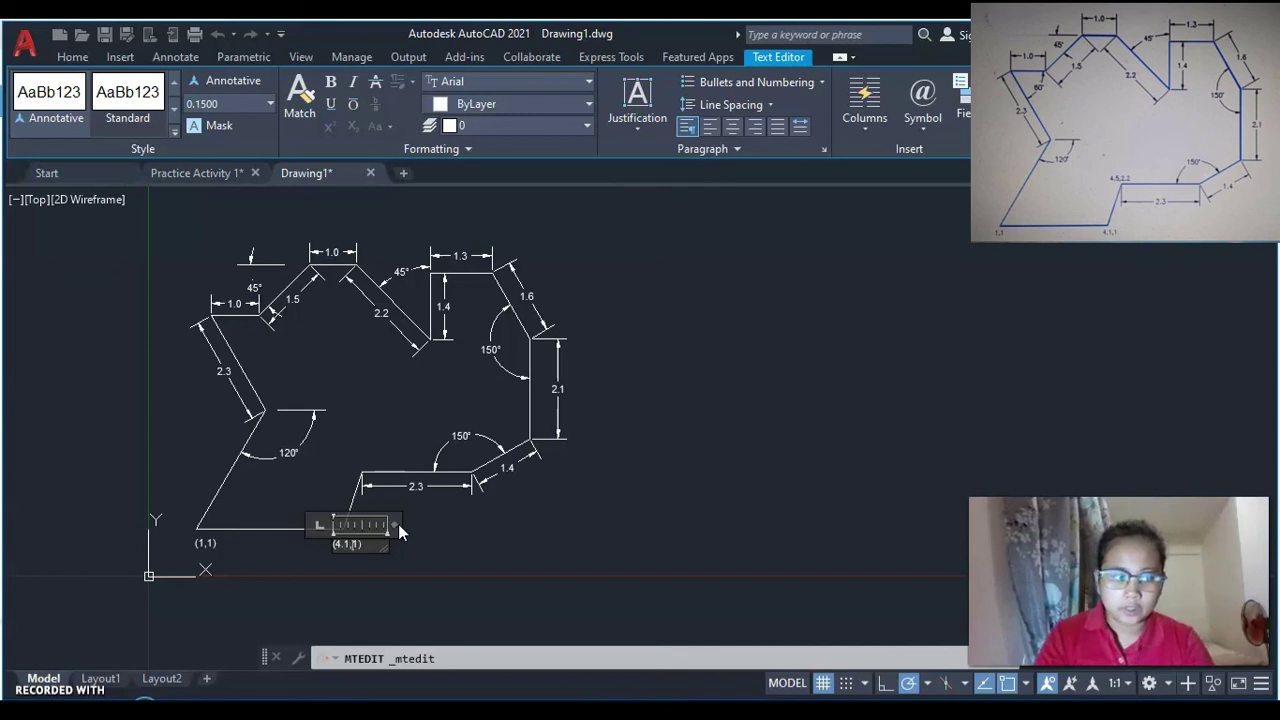
pyautogui.click(529, 491)
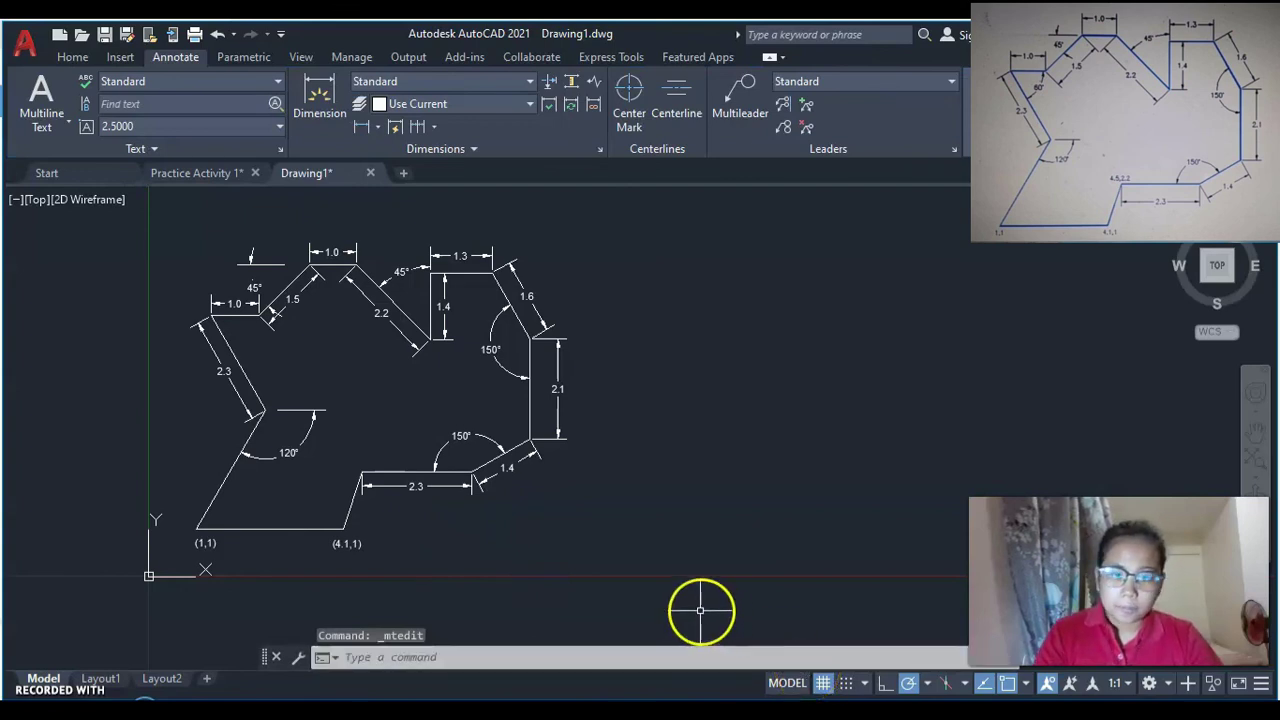
# Copy the (4.1,1) label and paste it just above the left end of the 2.3 horizontal segment.
pyautogui.click(345, 541)
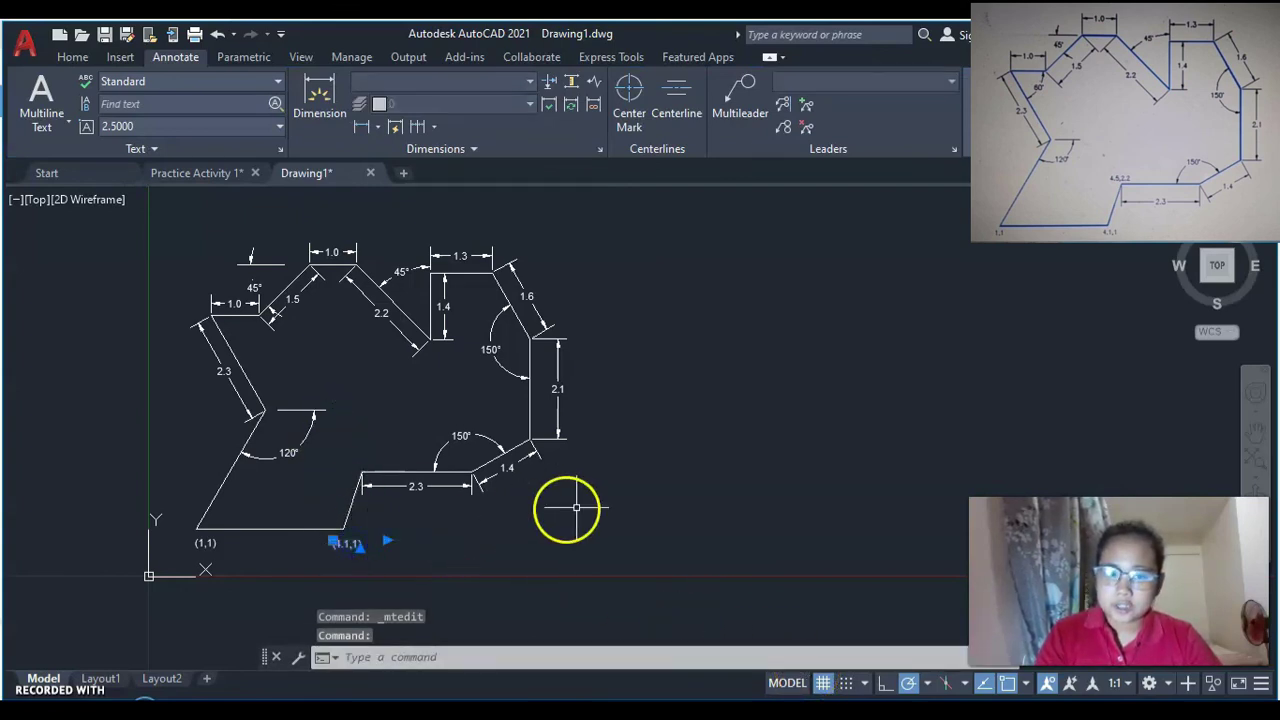
pyautogui.hotkey('ctrl', 'c')
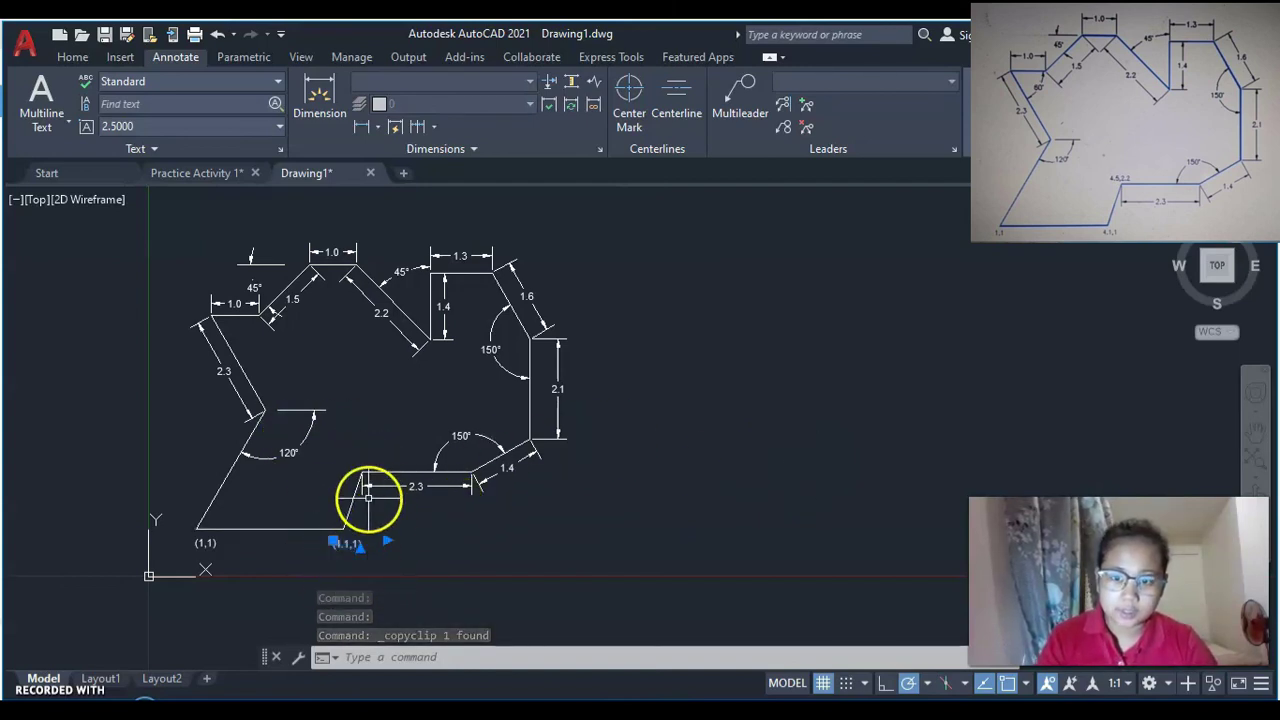
pyautogui.hotkey('ctrl', 'v')
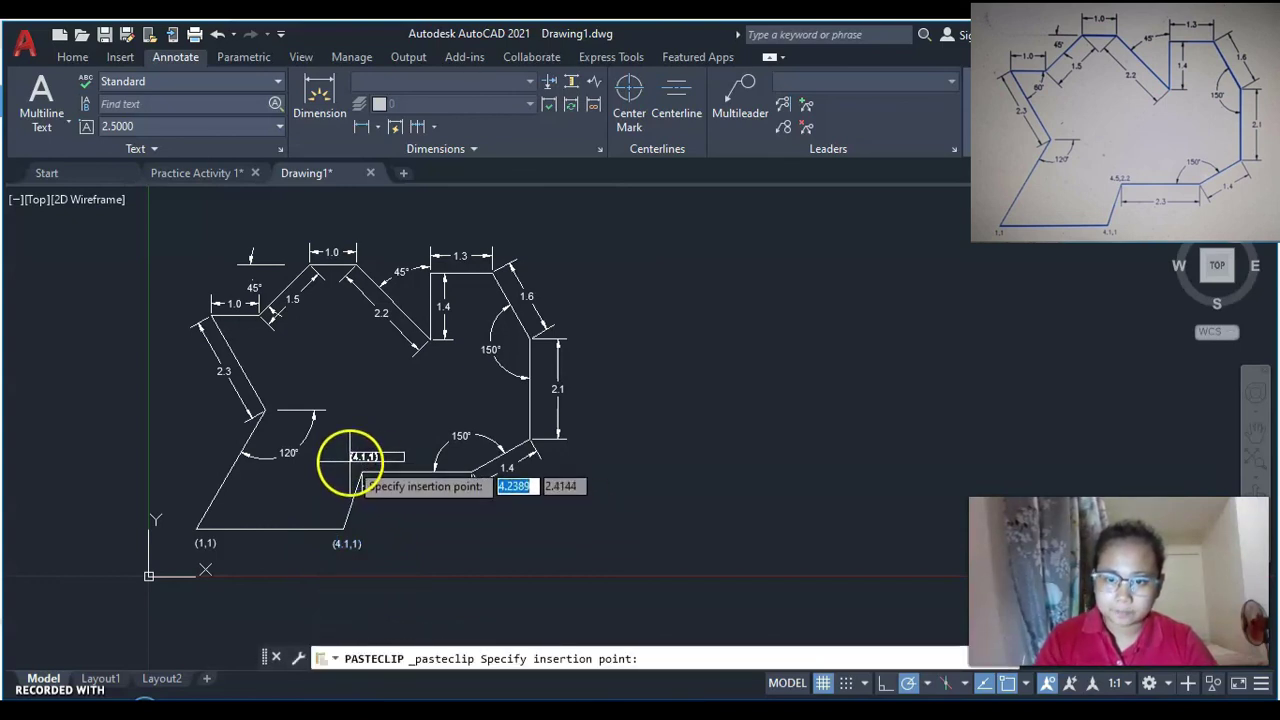
pyautogui.click(352, 465)
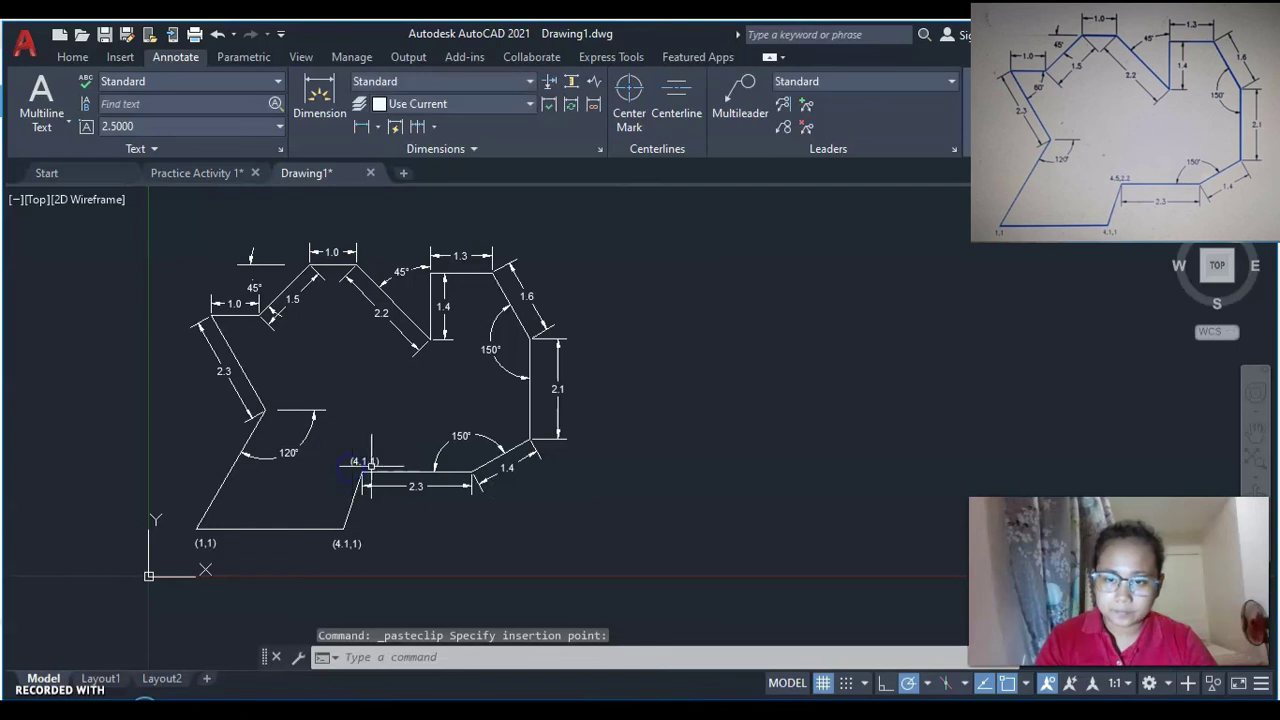
# Change the text of the label pasted above the 2.3 horizontal segment's left end to (4.5,2.2).
pyautogui.doubleClick(363, 462)
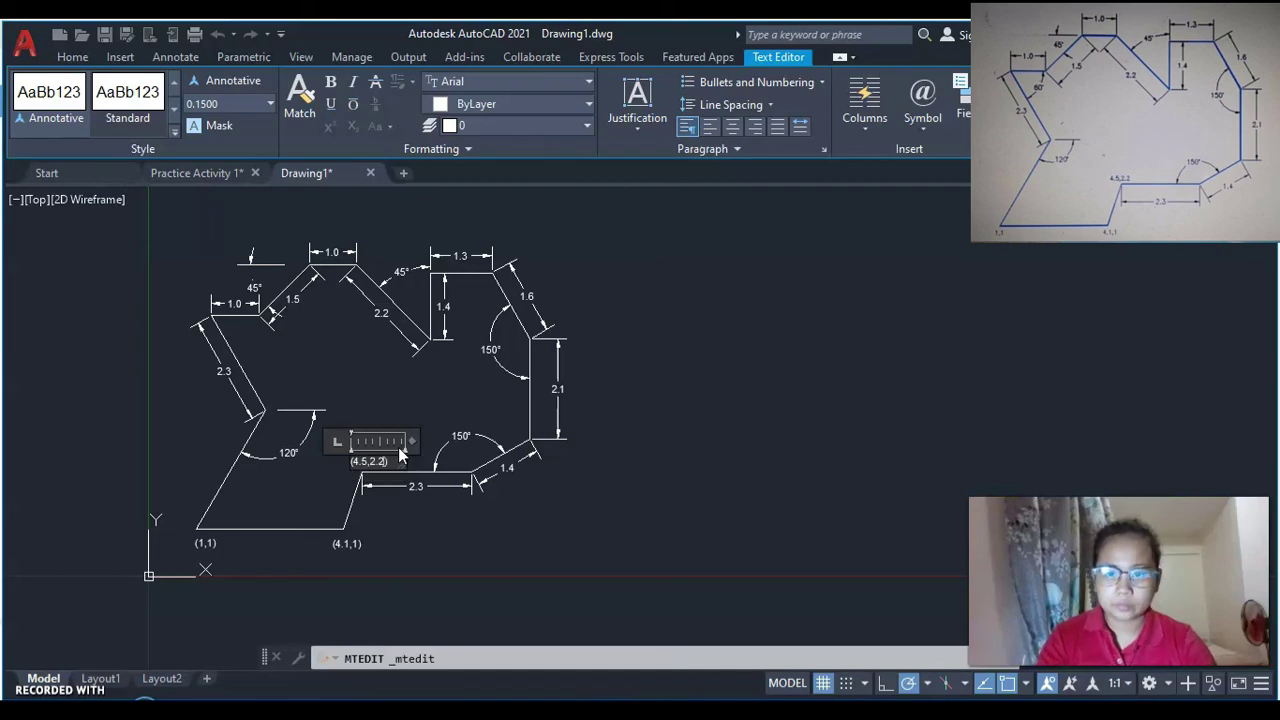
pyautogui.click(678, 342)
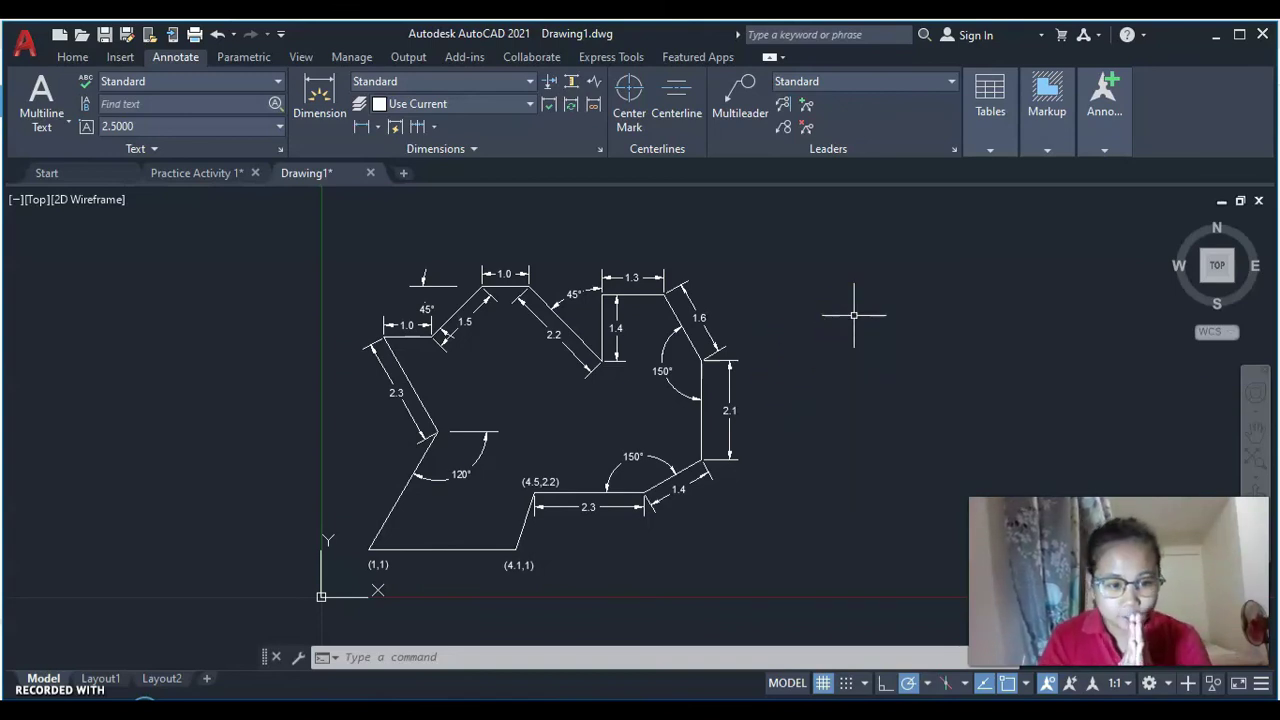
pyautogui.scroll(2, 324, 398)
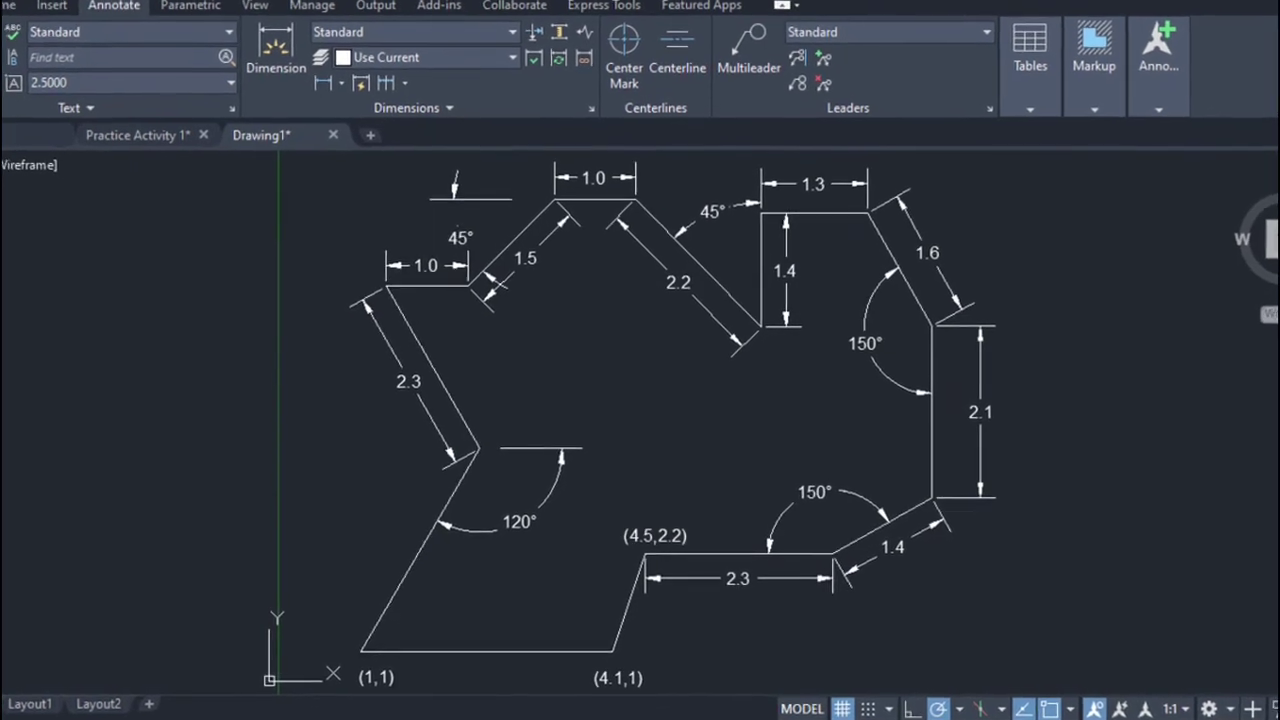